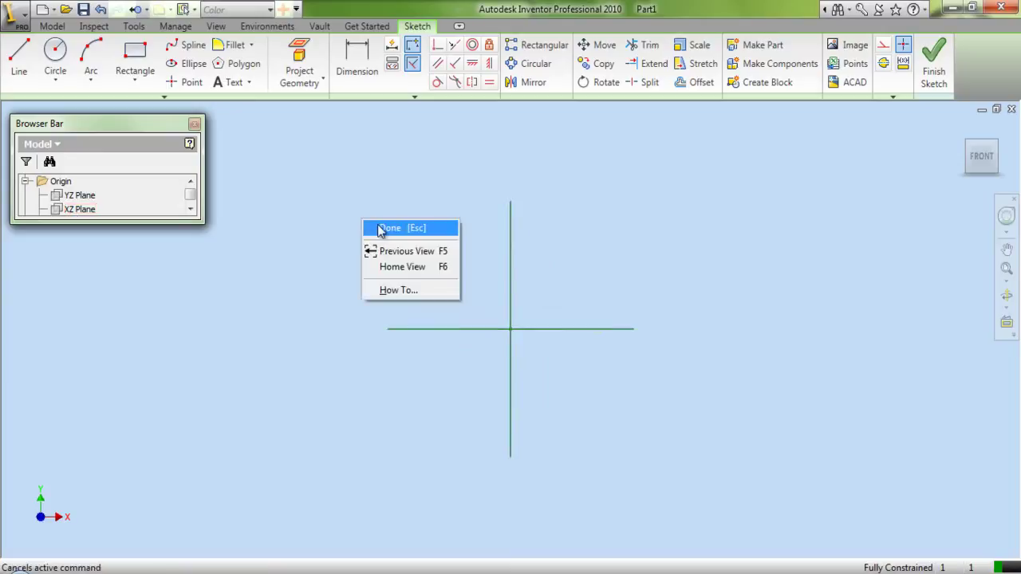
End the active command and convert the projected horizontal and vertical axis lines to construction geometry
{"action": "left_click", "coordinate": [381, 229]}
{"action": "mouse_move", "coordinate": [320, 165]}
{"action": "left_mouse_down"}
{"action": "mouse_move", "coordinate": [650, 403]}
{"action": "mouse_move", "coordinate": [741, 502]}
{"action": "mouse_move", "coordinate": [746, 524]}
{"action": "left_mouse_up"}
{"action": "left_click", "coordinate": [882, 44]}
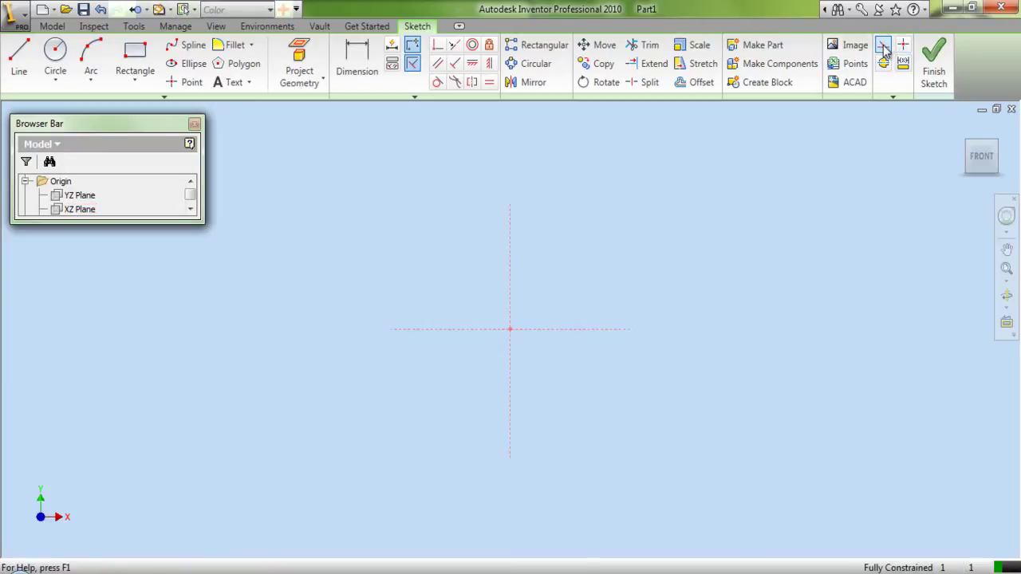
{"action": "left_click", "coordinate": [771, 227]}
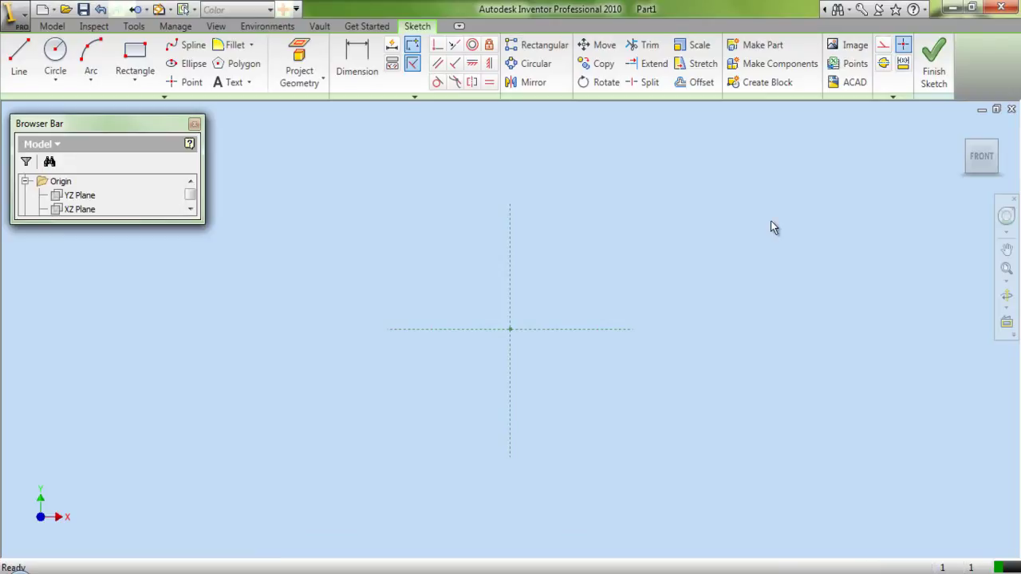
Sketch a rectangle about 0.70 in wide and 0.45 in high to the right of the vertical construction line, across the horizontal one
{"action": "left_click", "coordinate": [135, 54]}
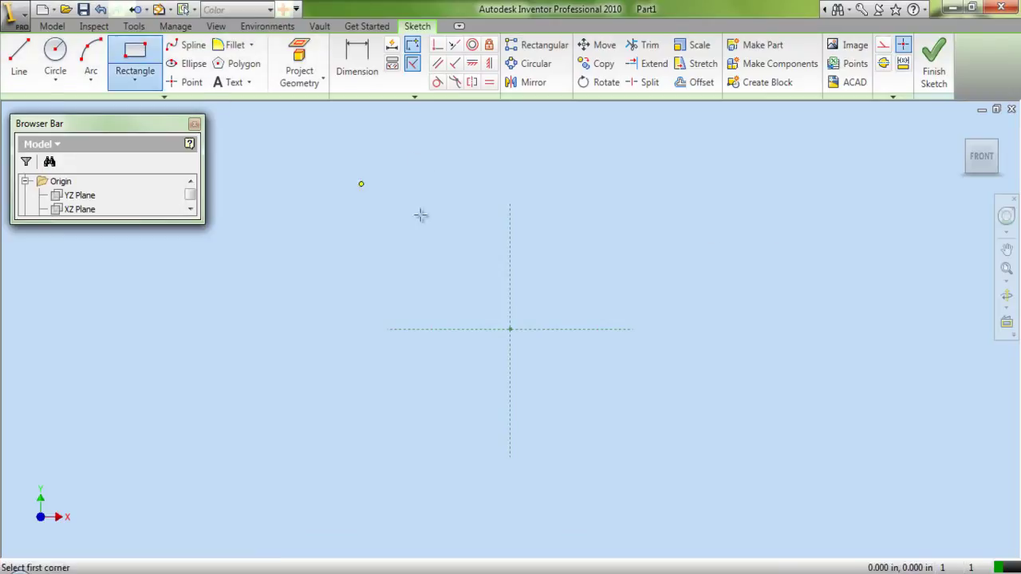
{"action": "left_click", "coordinate": [568, 249]}
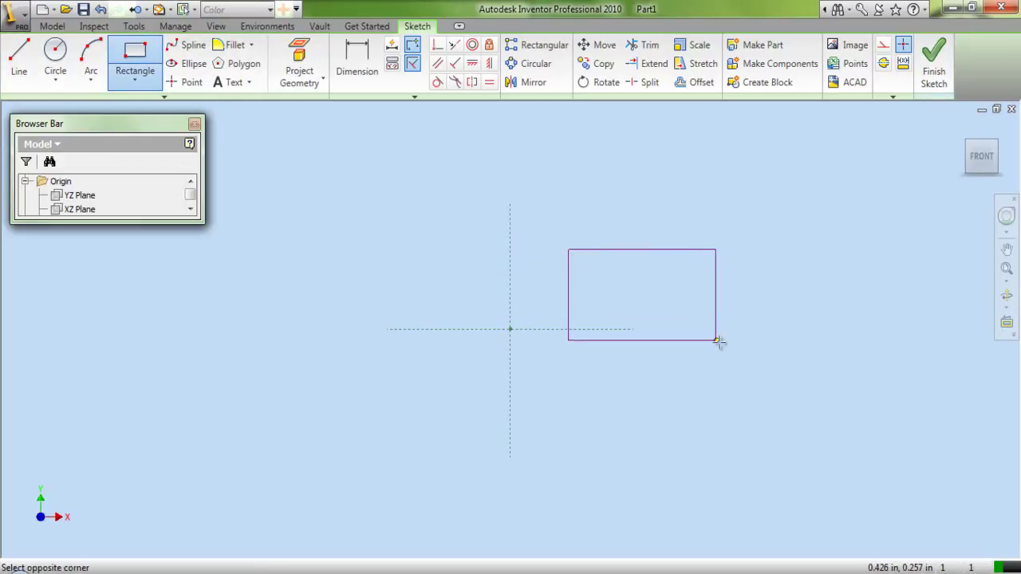
{"action": "left_click", "coordinate": [726, 353]}
{"action": "right_click", "coordinate": [773, 248]}
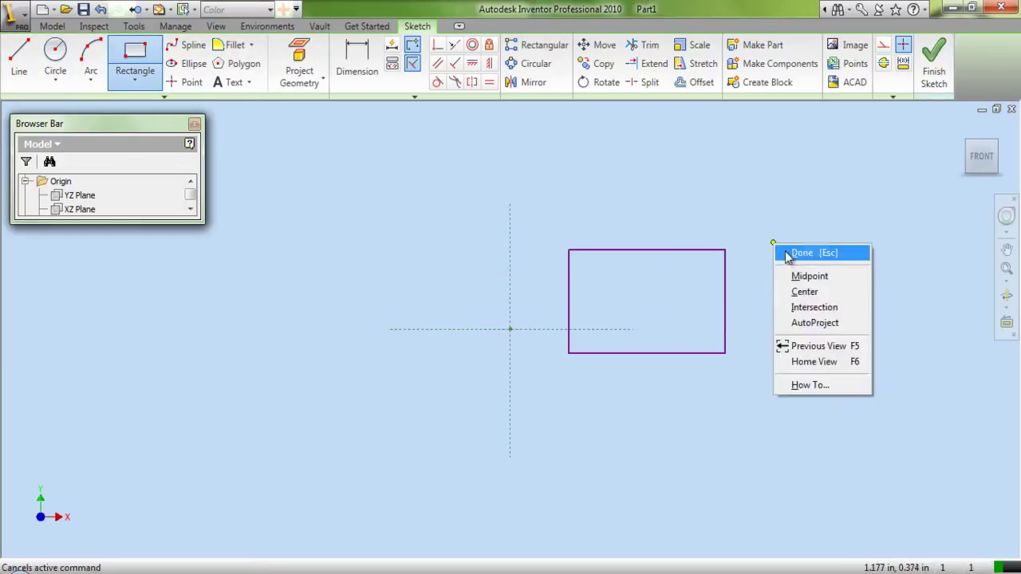
{"action": "left_click", "coordinate": [786, 256]}
Centre the rectangle on the origin by making its top and left edge midpoints coincident with the vertical and horizontal construction lines
{"action": "left_click", "coordinate": [437, 45]}
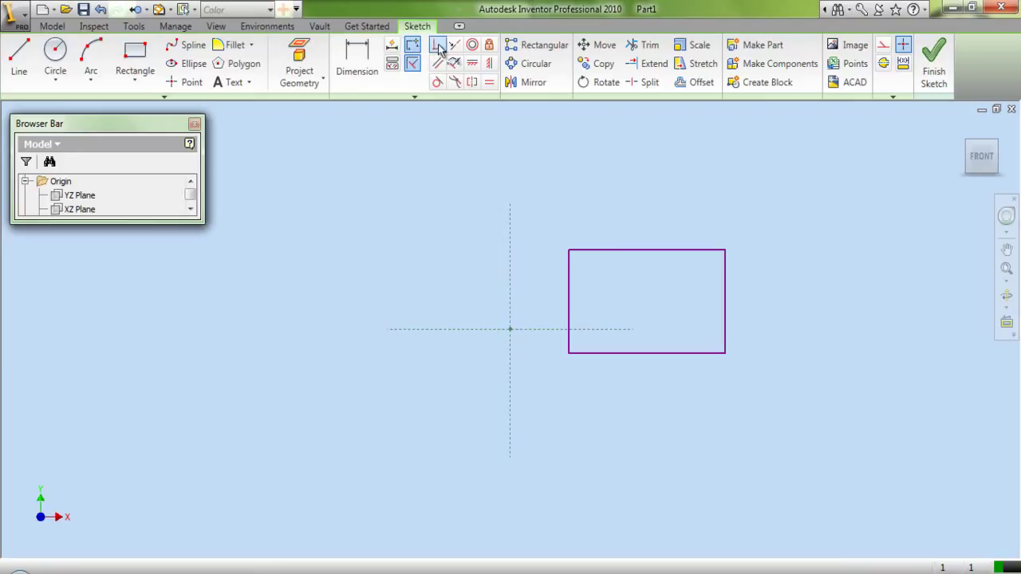
{"action": "left_click", "coordinate": [647, 250]}
{"action": "left_click", "coordinate": [512, 269]}
{"action": "left_click", "coordinate": [432, 301]}
{"action": "left_click", "coordinate": [429, 330]}
{"action": "right_click", "coordinate": [612, 251]}
{"action": "left_click", "coordinate": [630, 262]}
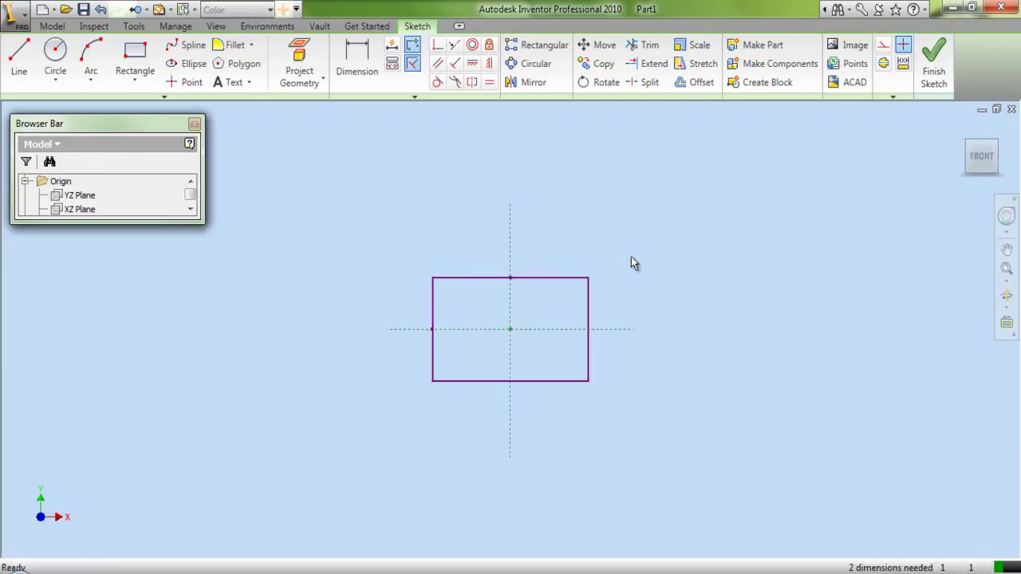
Dimension the rectangle's top edge and set its width to 0.75 in
{"action": "left_click", "coordinate": [357, 57]}
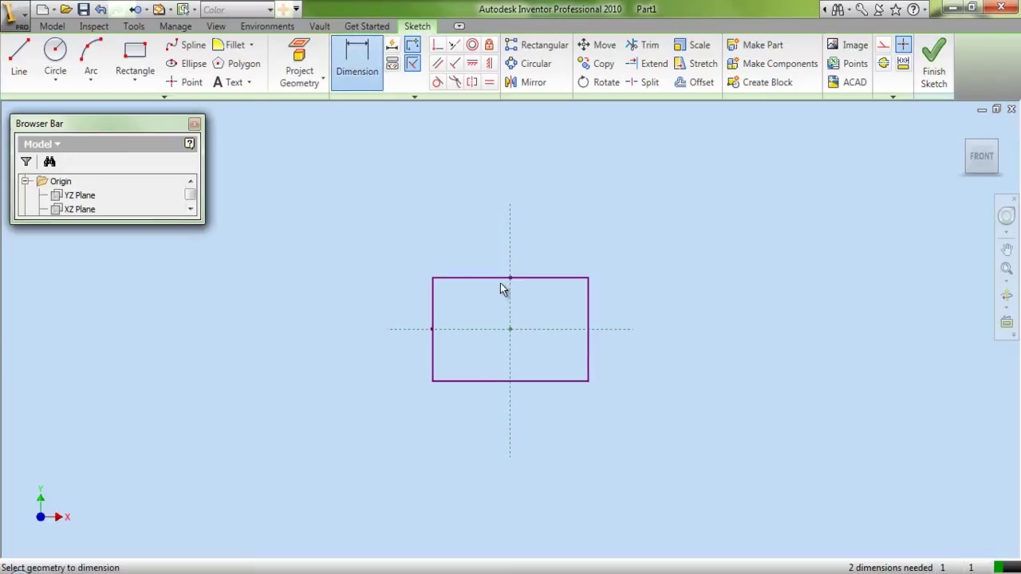
{"action": "left_click", "coordinate": [505, 278]}
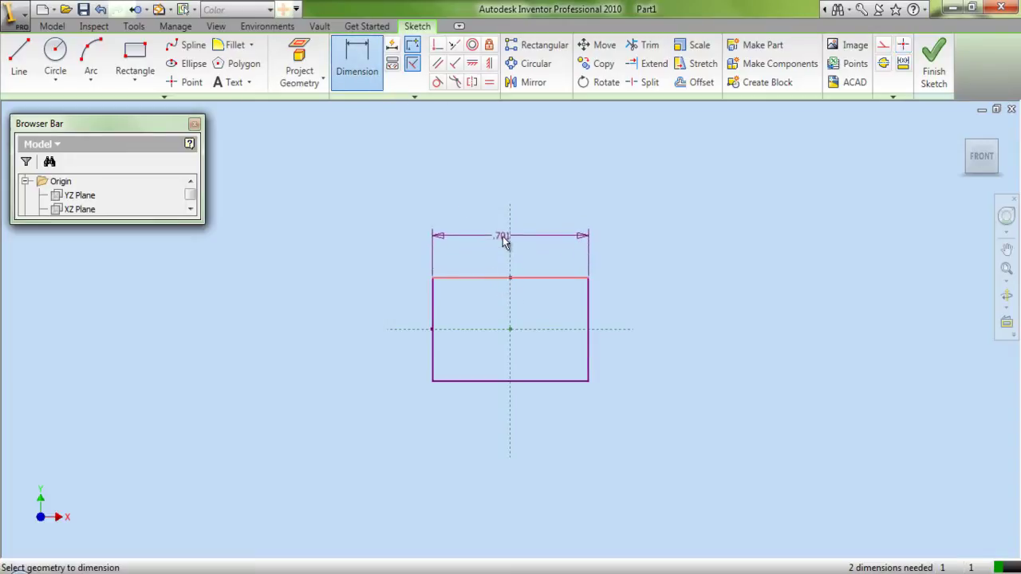
{"action": "left_click", "coordinate": [504, 241]}
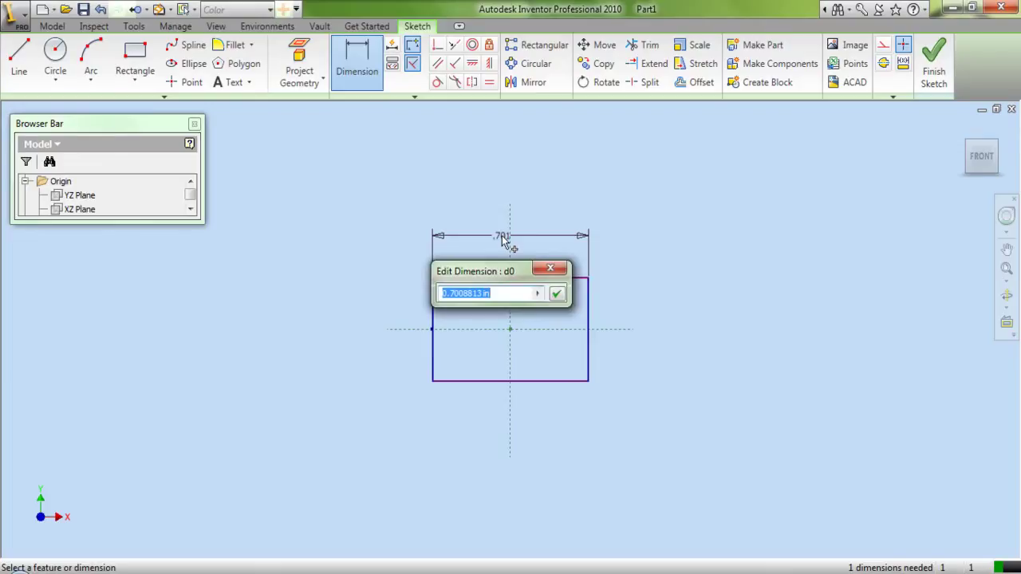
{"action": "type", "text": ".75"}
{"action": "left_click", "coordinate": [556, 293]}
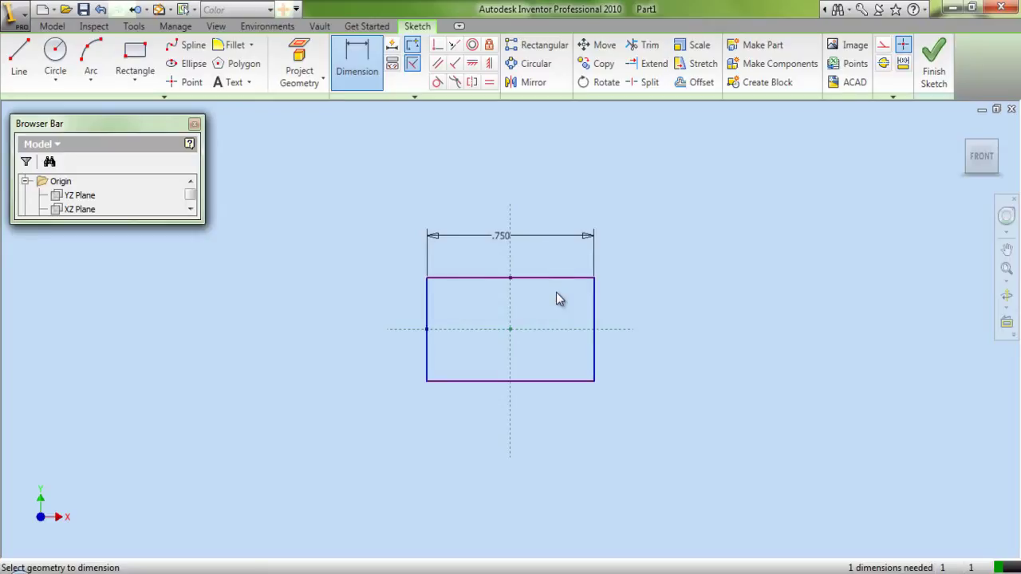
Dimension the rectangle's right edge and set its height to 0.375 in
{"action": "left_click", "coordinate": [594, 313]}
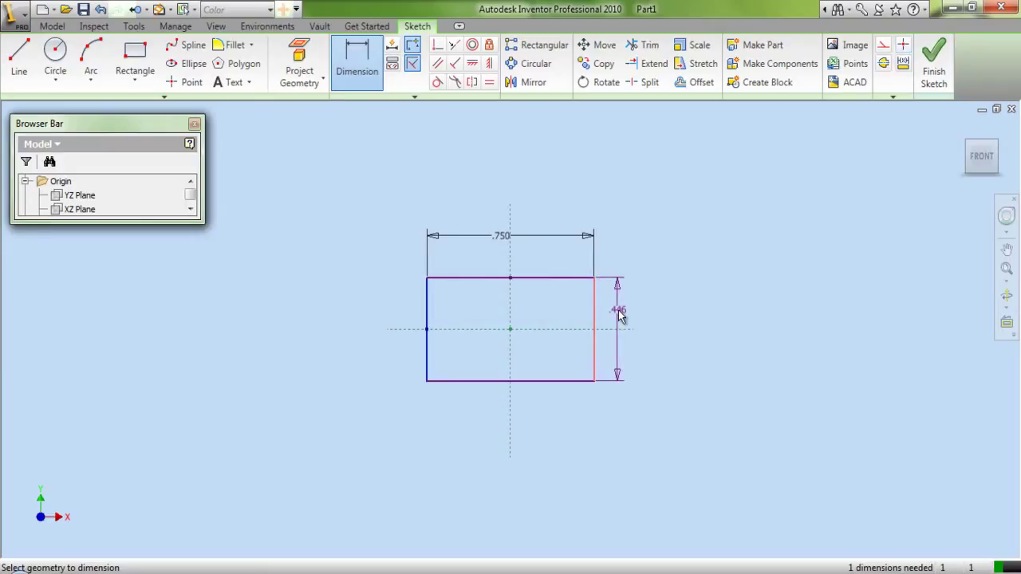
{"action": "left_click", "coordinate": [621, 317]}
{"action": "type", "text": ".375"}
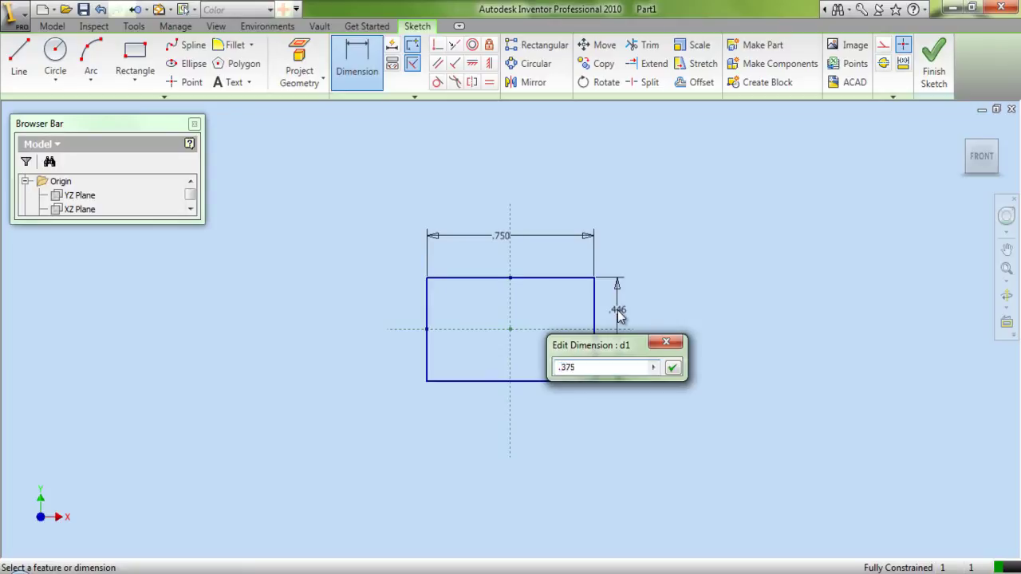
{"action": "left_click", "coordinate": [673, 367]}
{"action": "right_click", "coordinate": [690, 270]}
{"action": "left_click", "coordinate": [702, 278]}
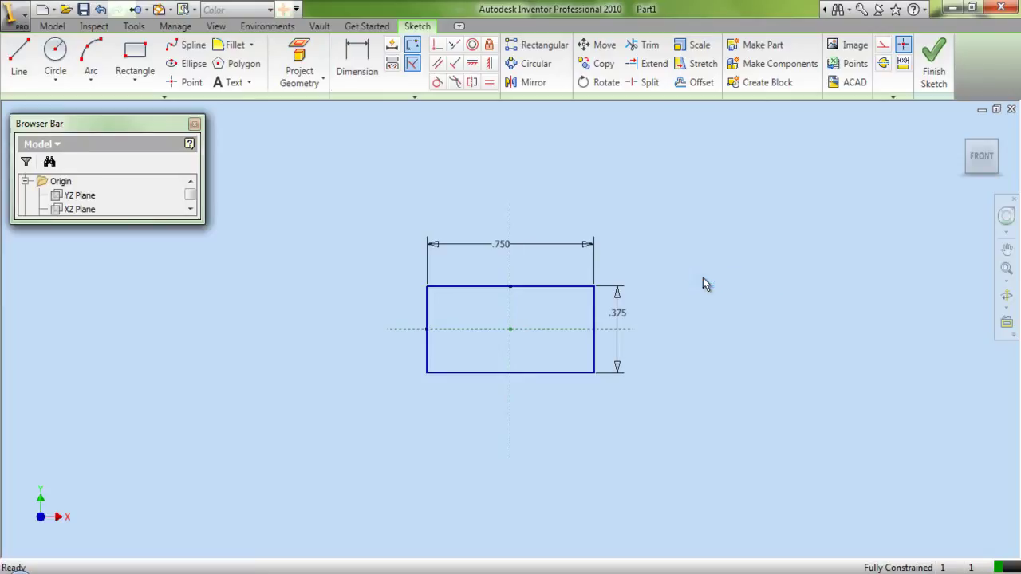
Offset the whole rectangle loop inward by about 0.07 in to form a smaller inner rectangle
{"action": "left_click", "coordinate": [693, 82]}
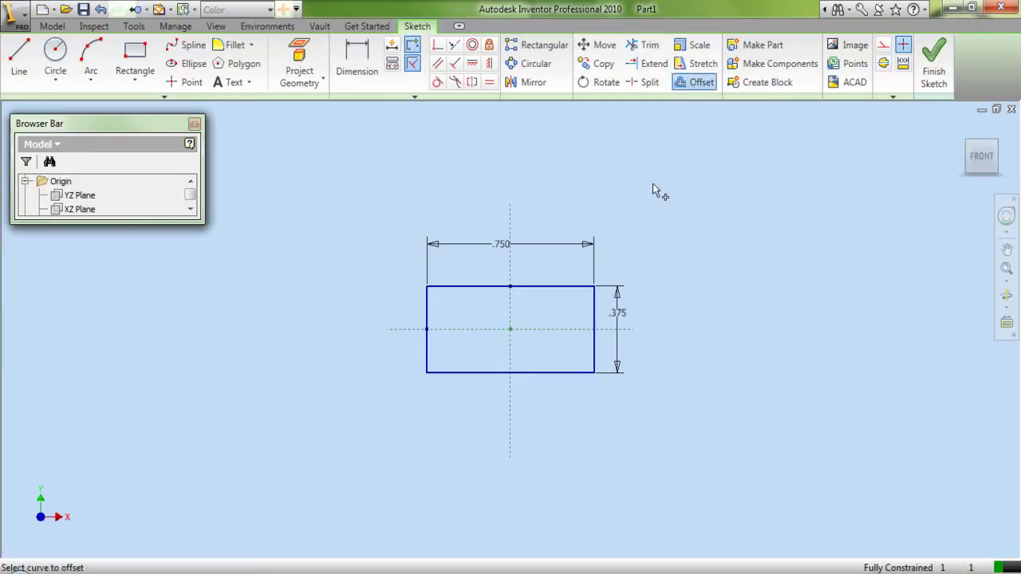
{"action": "right_click", "coordinate": [654, 188]}
{"action": "left_click", "coordinate": [688, 209]}
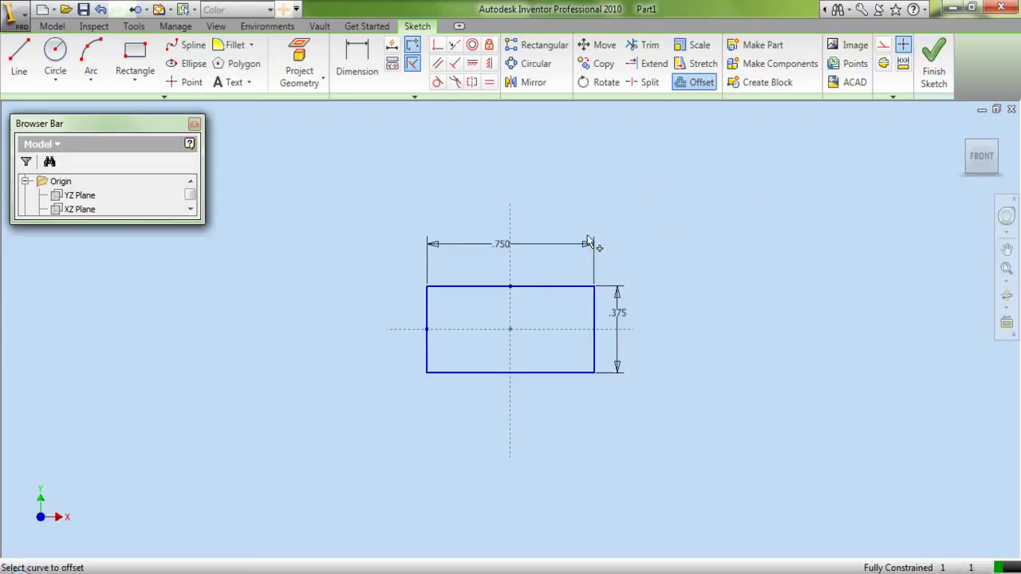
{"action": "left_click", "coordinate": [542, 293]}
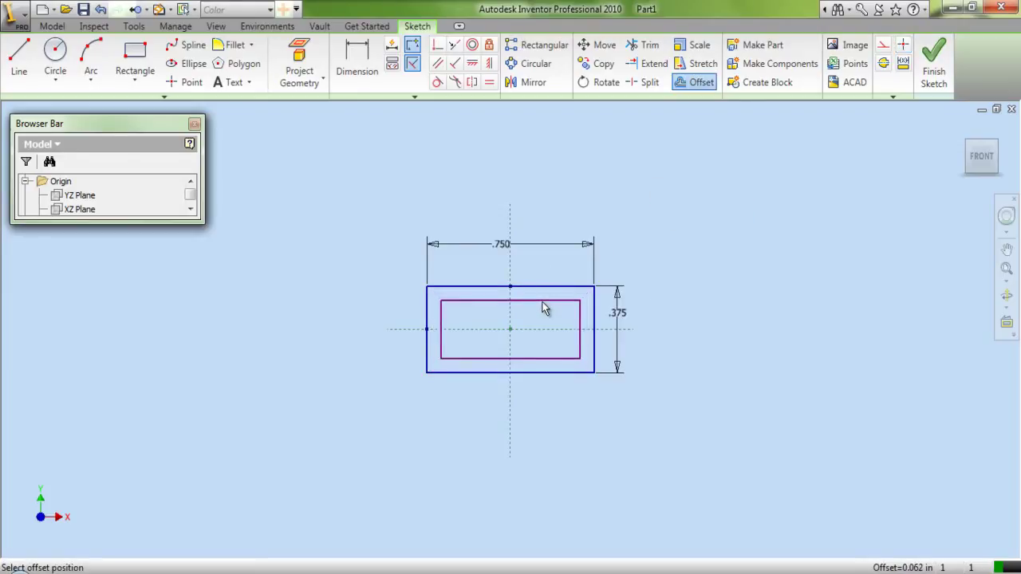
{"action": "left_click", "coordinate": [544, 309]}
{"action": "right_click", "coordinate": [675, 246]}
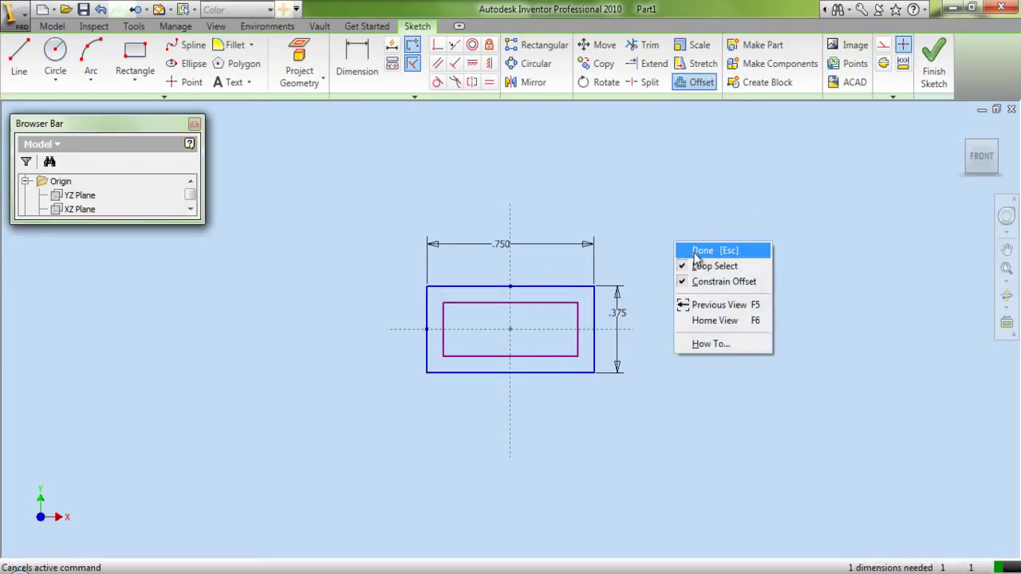
{"action": "left_click", "coordinate": [693, 253]}
Dimension the gap between the top edges of the outer and inner rectangles and set it to 0.094 in
{"action": "left_click", "coordinate": [363, 55]}
{"action": "scroll", "coordinate": [500, 276], "scroll_direction": "down", "scroll_amount": 3}
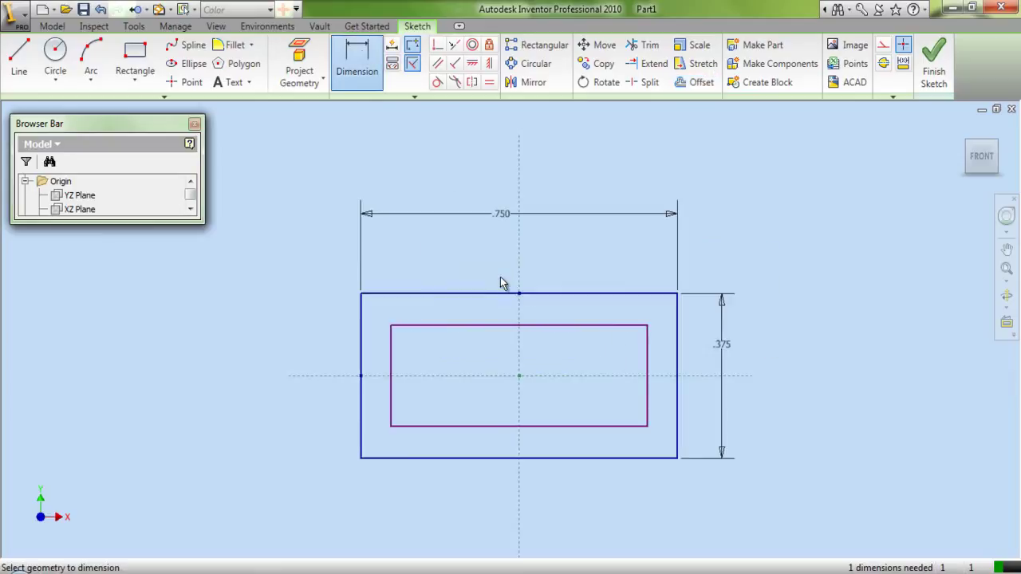
{"action": "left_click", "coordinate": [498, 295]}
{"action": "left_click", "coordinate": [427, 325]}
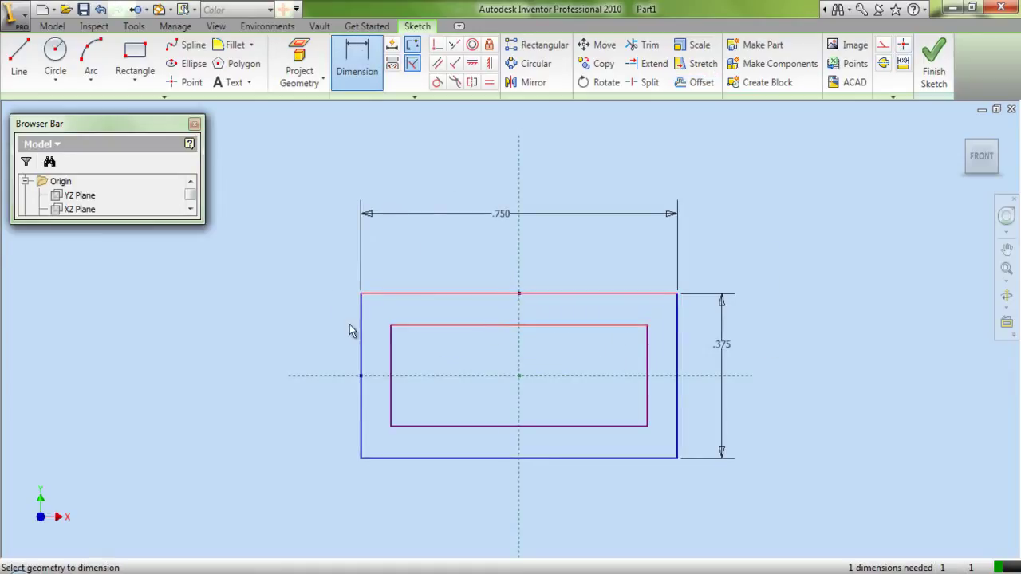
{"action": "left_click", "coordinate": [323, 316]}
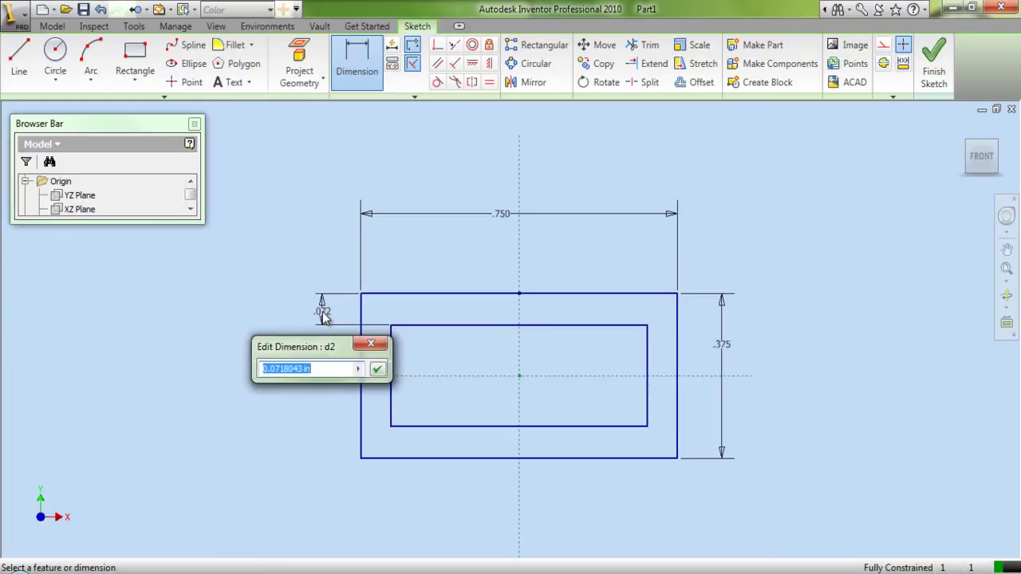
{"action": "type", "text": "0.094"}
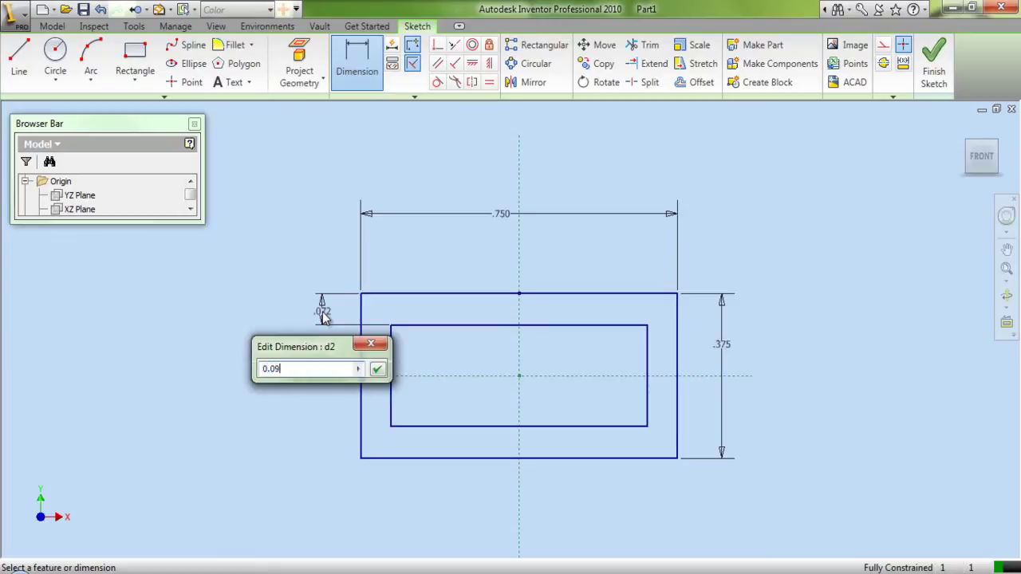
{"action": "left_click", "coordinate": [377, 369]}
{"action": "right_click", "coordinate": [301, 262]}
{"action": "left_click", "coordinate": [319, 264]}
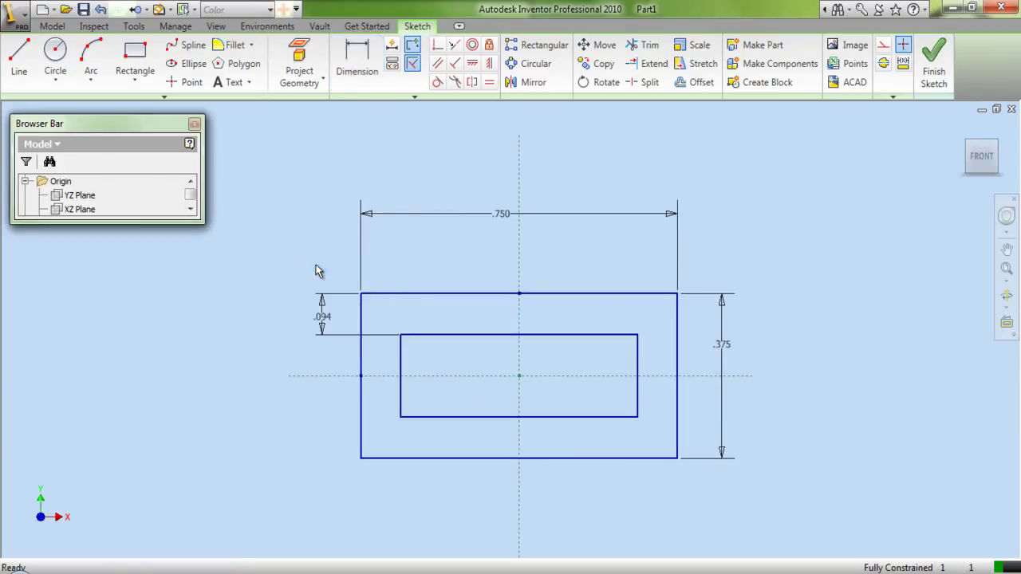
Finish the sketch and extrude the frame profile between the two rectangles symmetrically about the sketch plane by 0.375 in
{"action": "left_click", "coordinate": [933, 72]}
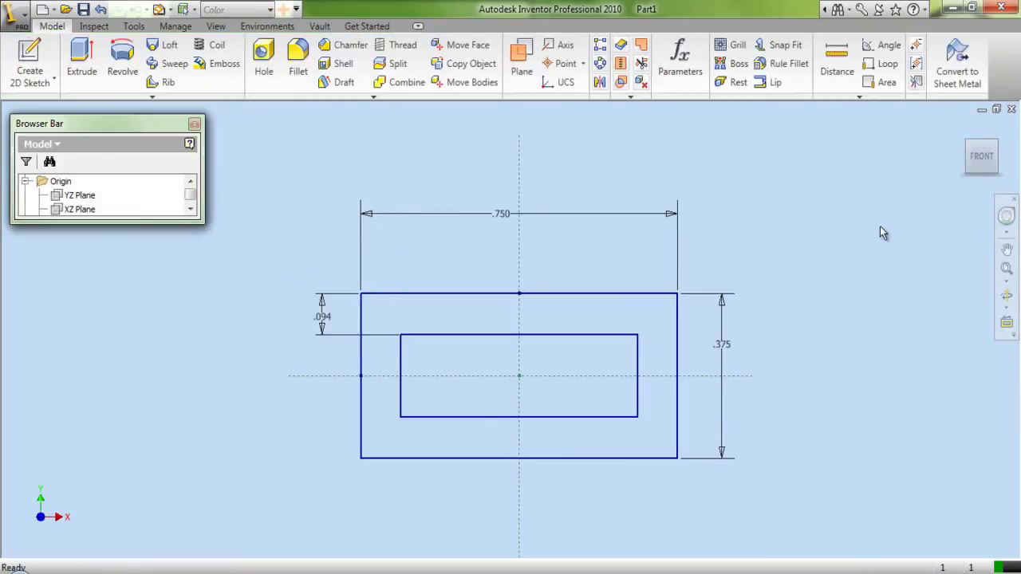
{"action": "left_click", "coordinate": [993, 157]}
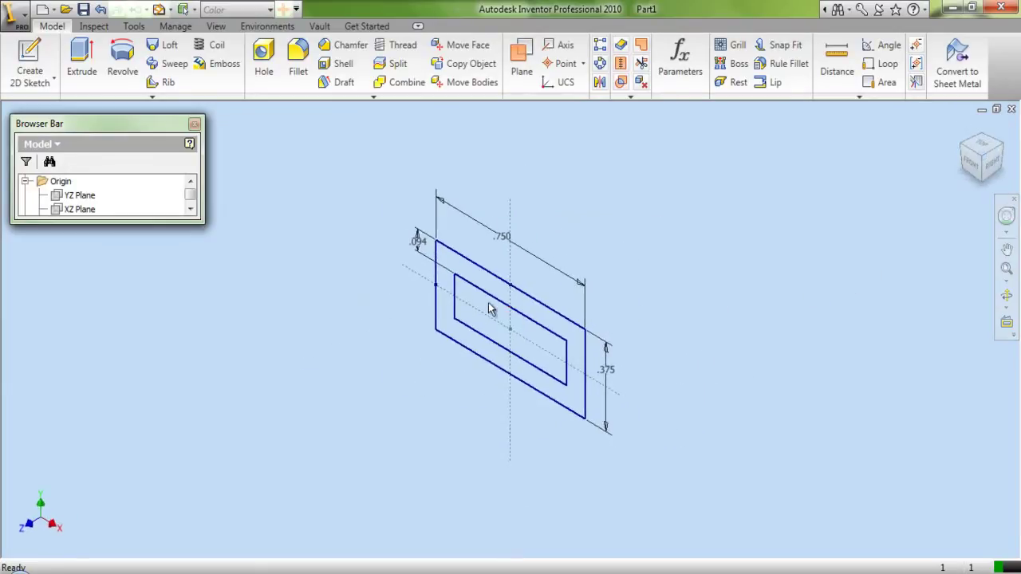
{"action": "scroll", "coordinate": [479, 315], "scroll_direction": "up", "scroll_amount": 4}
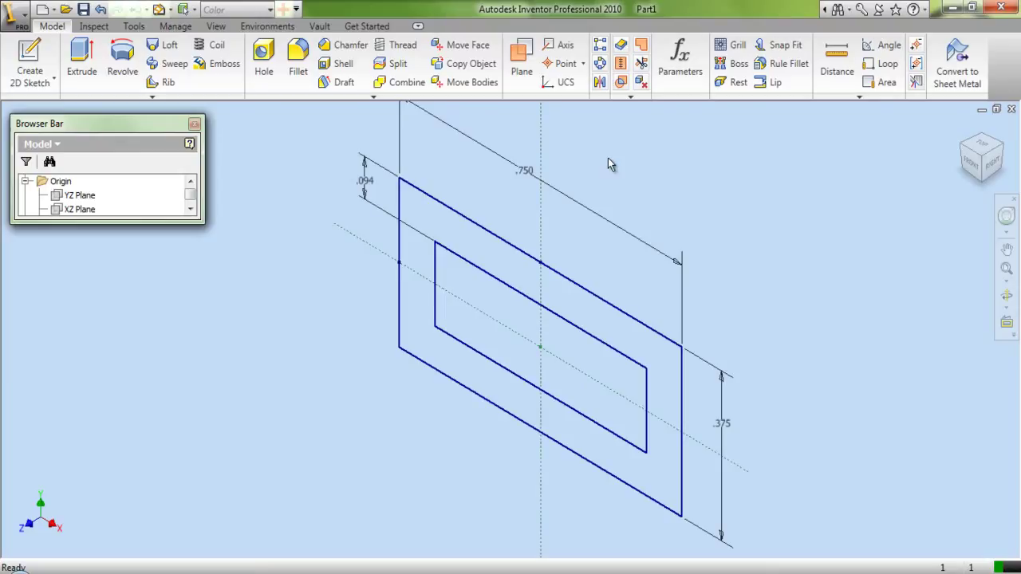
{"action": "left_click", "coordinate": [77, 54]}
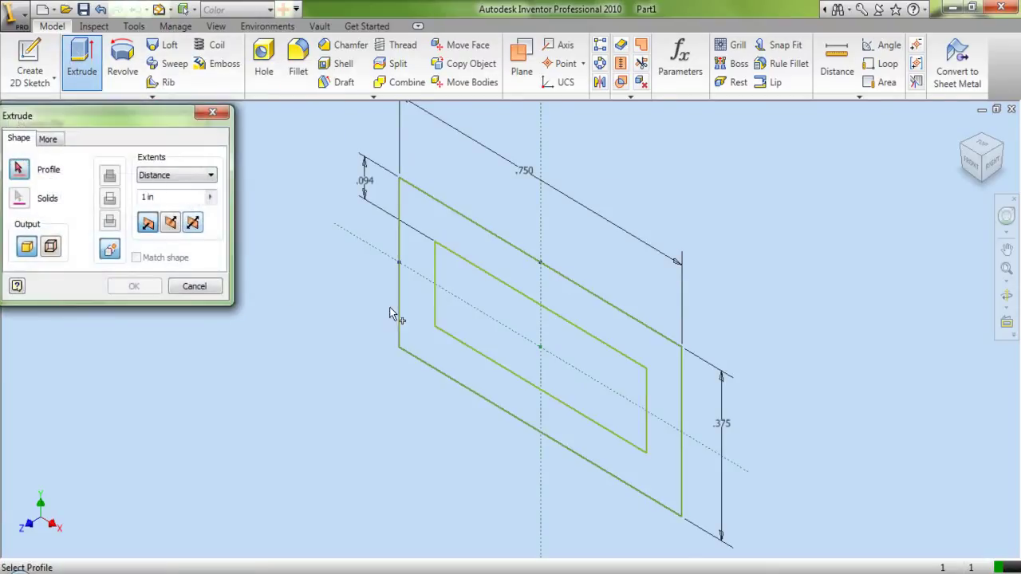
{"action": "left_click", "coordinate": [409, 309]}
{"action": "scroll", "coordinate": [568, 296], "scroll_direction": "down", "scroll_amount": 3}
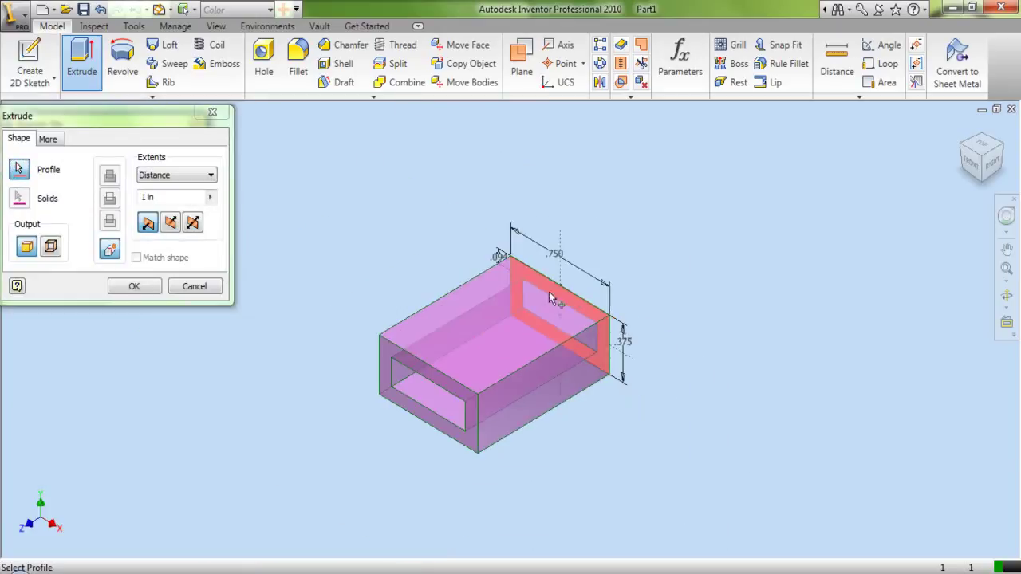
{"action": "left_click", "coordinate": [194, 224]}
{"action": "left_click", "coordinate": [182, 199]}
{"action": "type", "text": "0"}
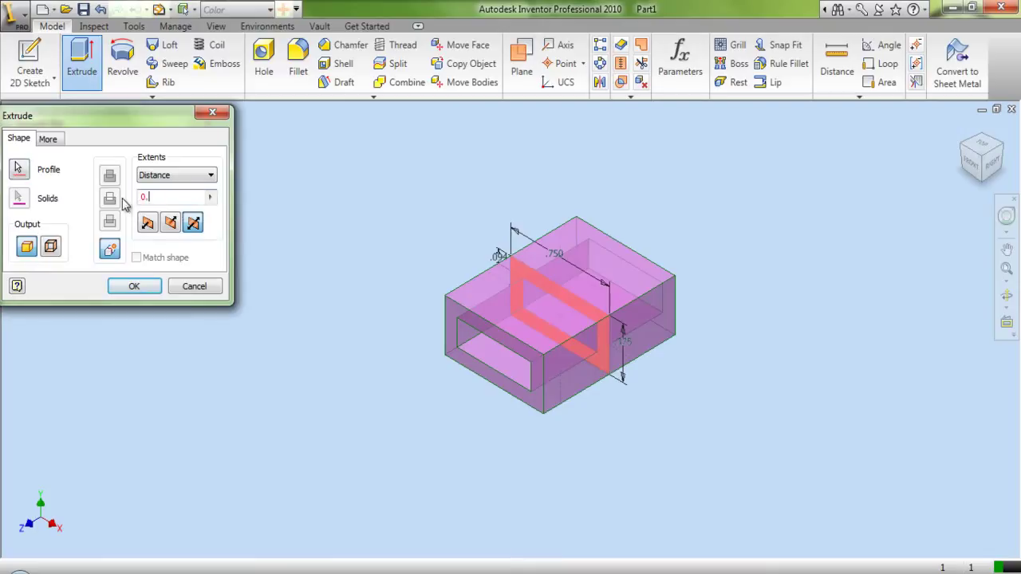
{"action": "type", "text": ".375"}
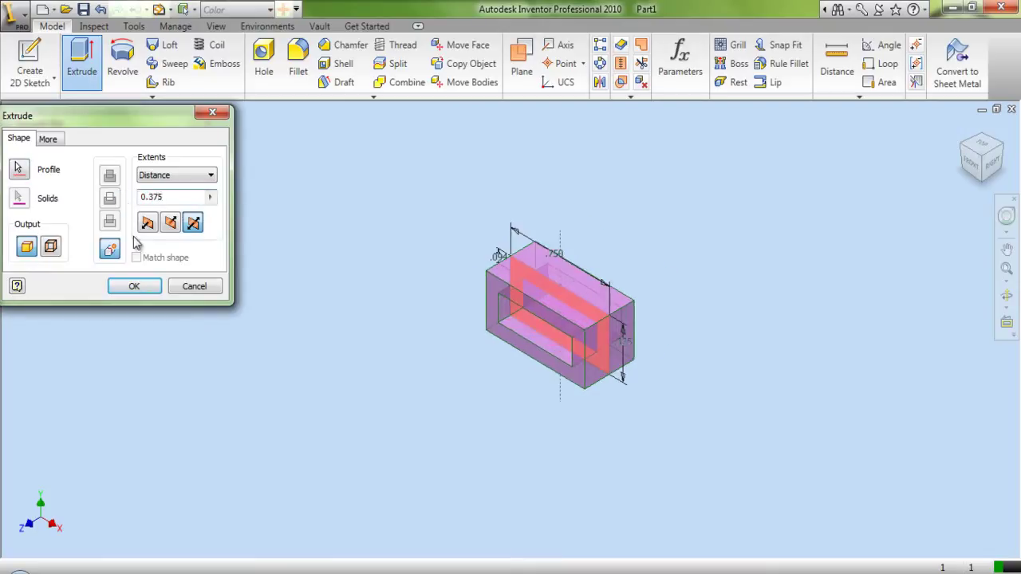
{"action": "left_click", "coordinate": [134, 287]}
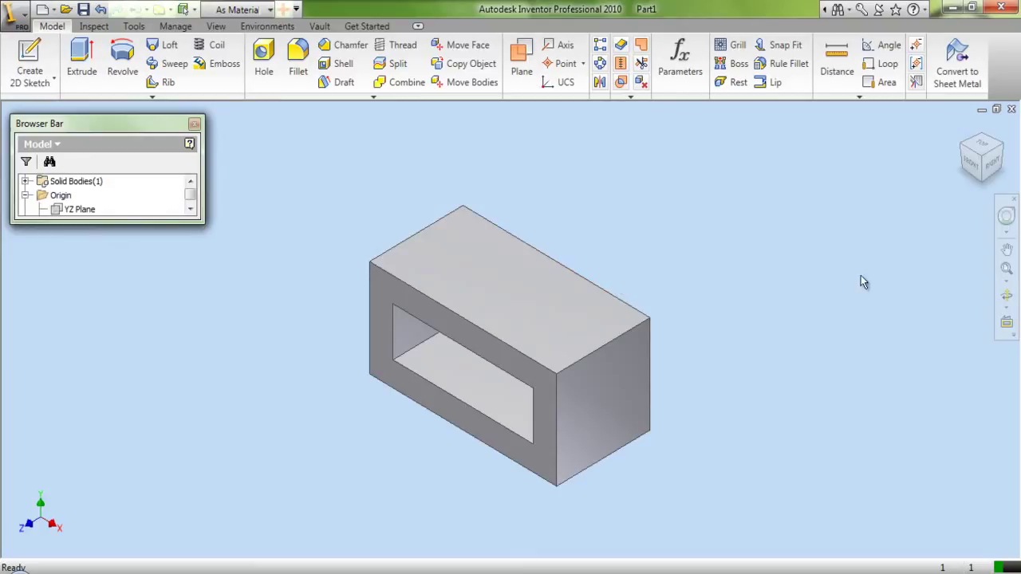
{"action": "left_click", "coordinate": [1007, 295]}
{"action": "left_click_drag", "start_coordinate": [529, 324], "coordinate": [543, 308]}
{"action": "right_click", "coordinate": [544, 317]}
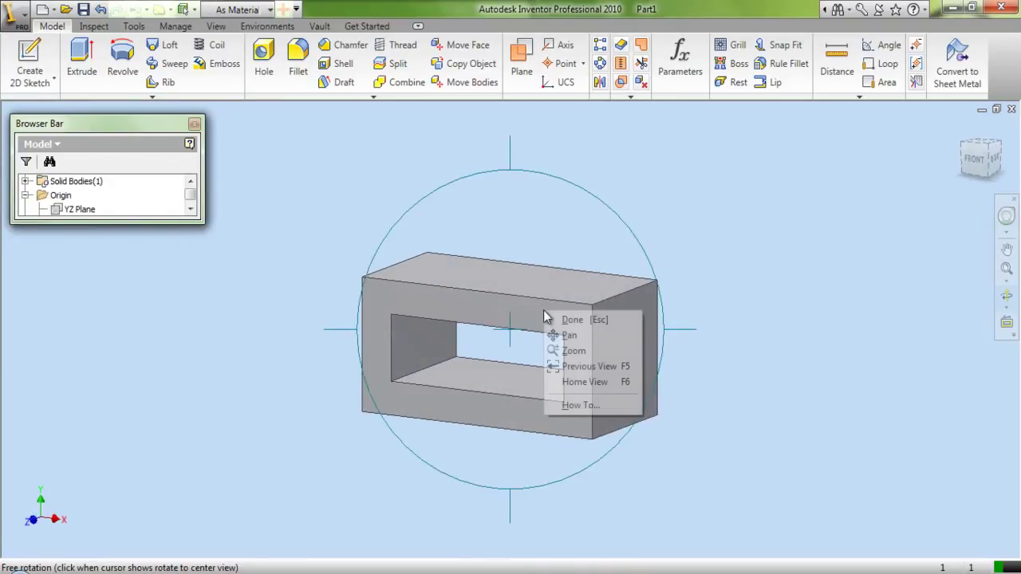
{"action": "left_click", "coordinate": [563, 319]}
{"action": "right_click", "coordinate": [735, 281]}
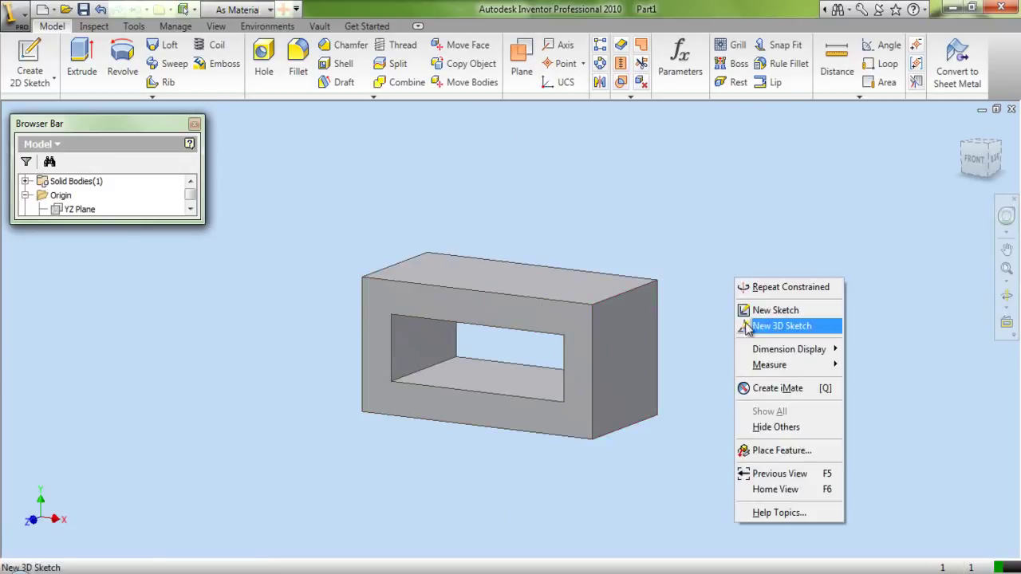
{"action": "left_click", "coordinate": [768, 473]}
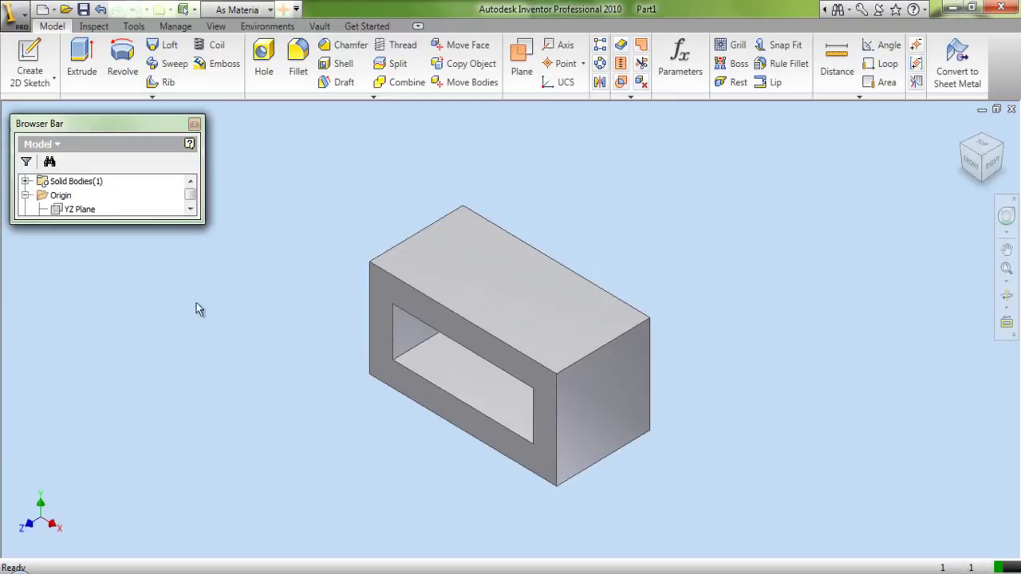
Enlarge the model browser and make the YZ origin plane visible
{"action": "left_click_drag", "start_coordinate": [160, 223], "coordinate": [155, 287]}
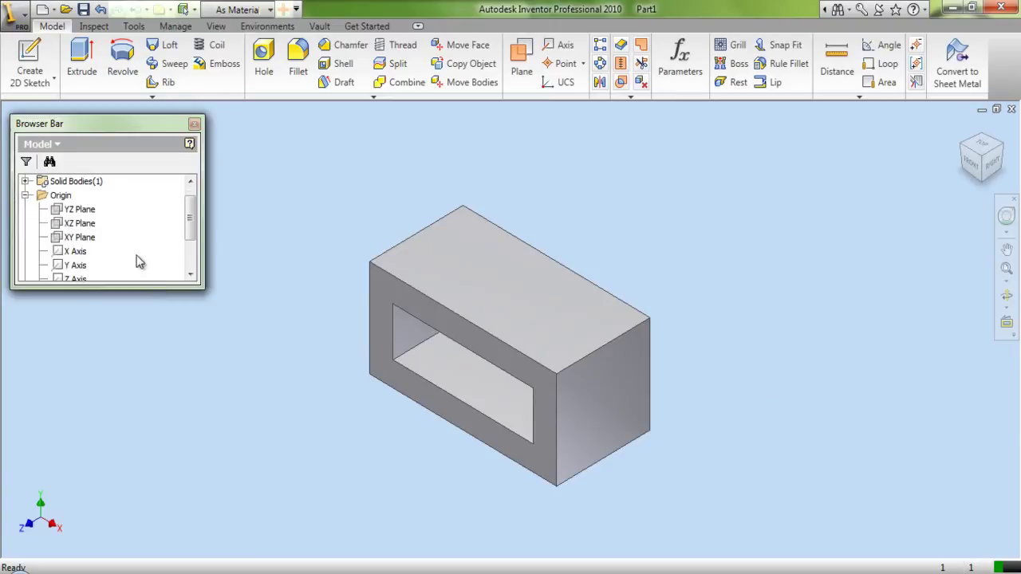
{"action": "left_click", "coordinate": [83, 224]}
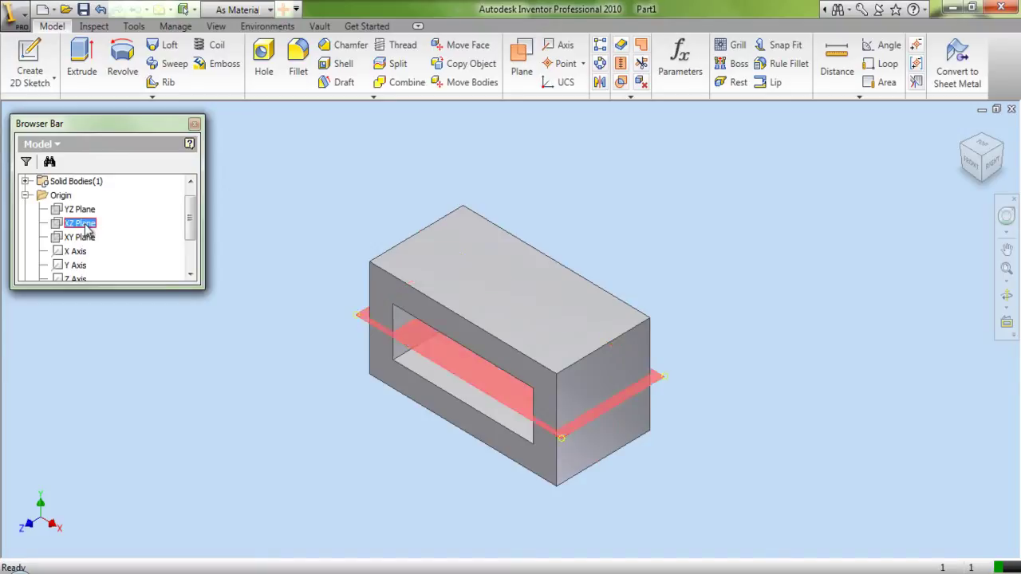
{"action": "left_click", "coordinate": [80, 209]}
{"action": "right_click", "coordinate": [79, 209]}
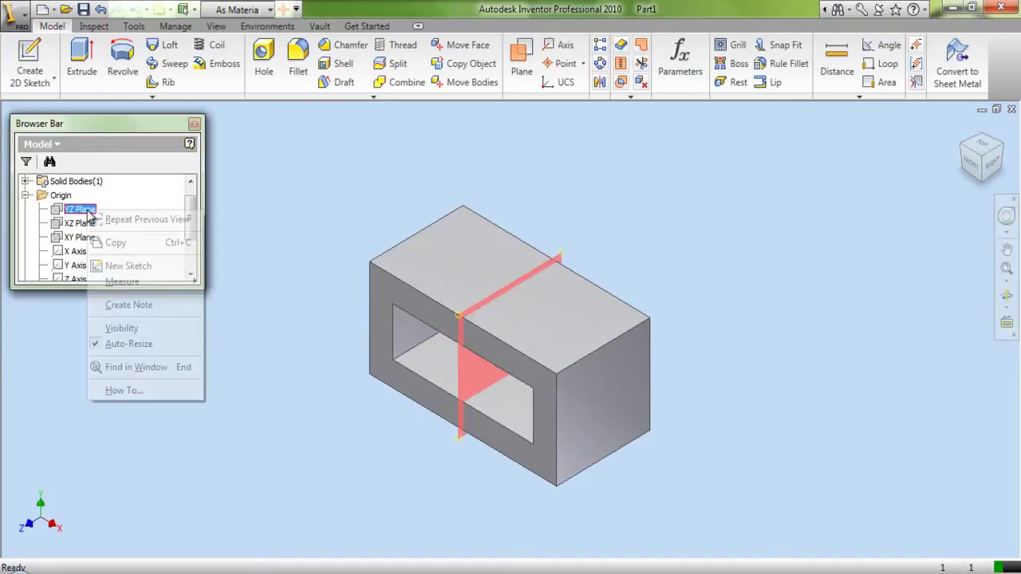
{"action": "left_click", "coordinate": [149, 329]}
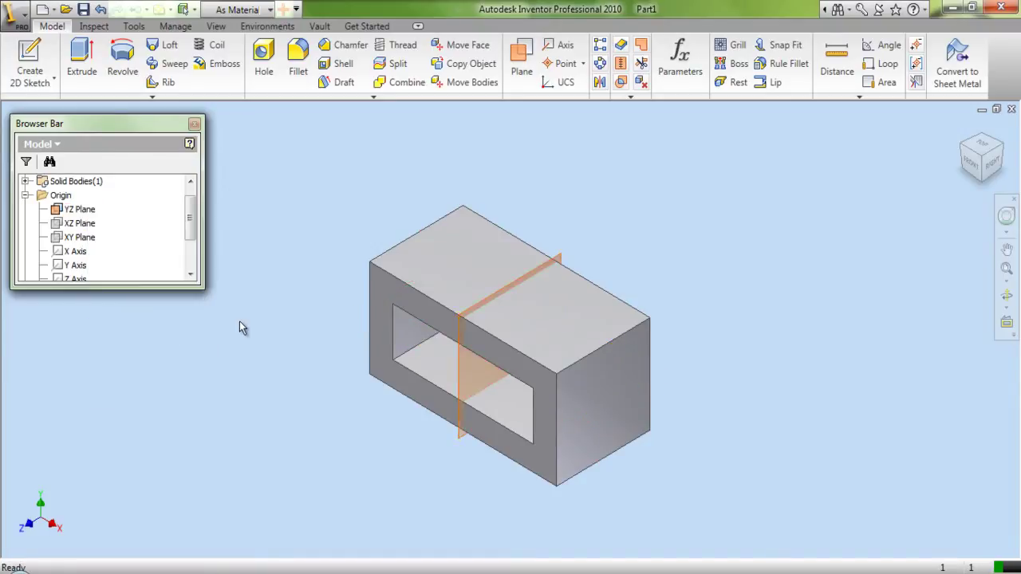
Create a work plane offset 1.375 in from the YZ plane, beyond the block's right end
{"action": "left_click", "coordinate": [522, 60]}
{"action": "left_click_drag", "start_coordinate": [561, 260], "coordinate": [712, 375]}
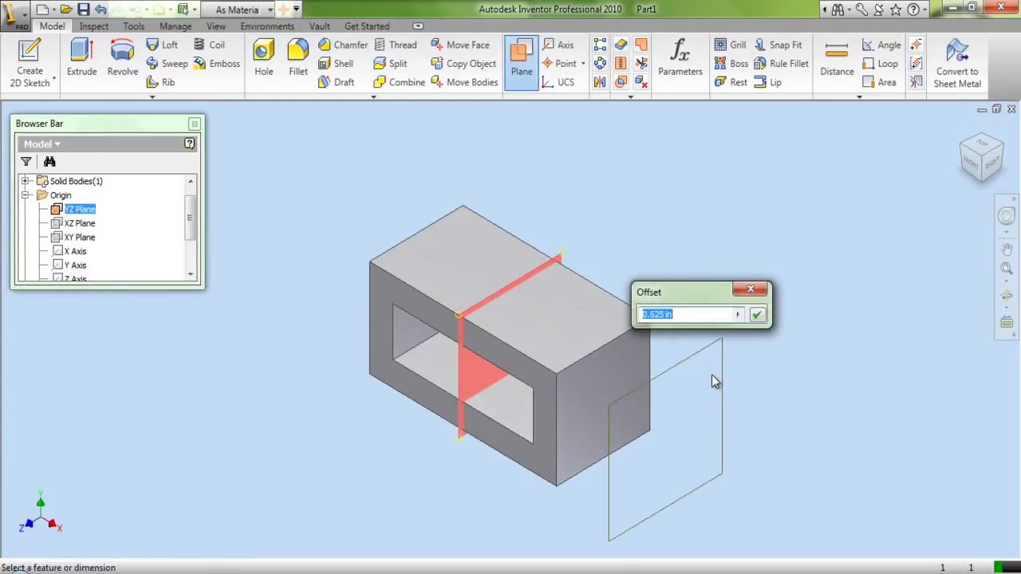
{"action": "type", "text": "1.3"}
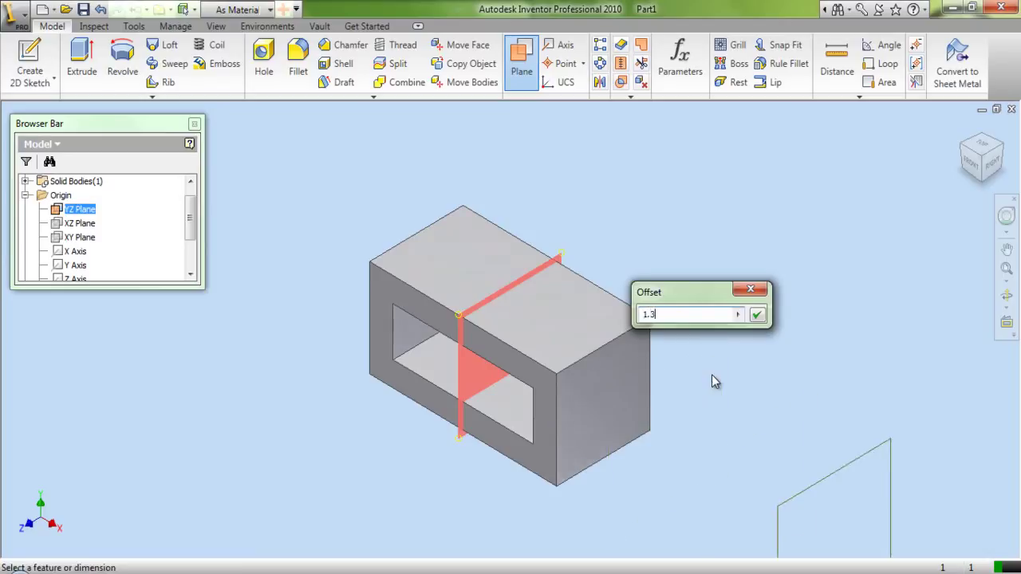
{"action": "type", "text": "75"}
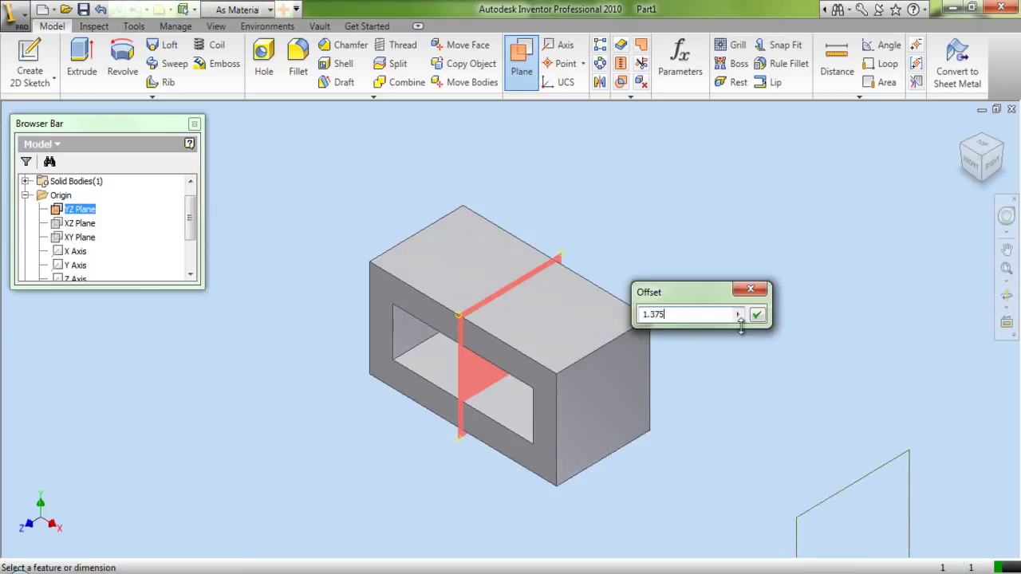
{"action": "left_click", "coordinate": [757, 315]}
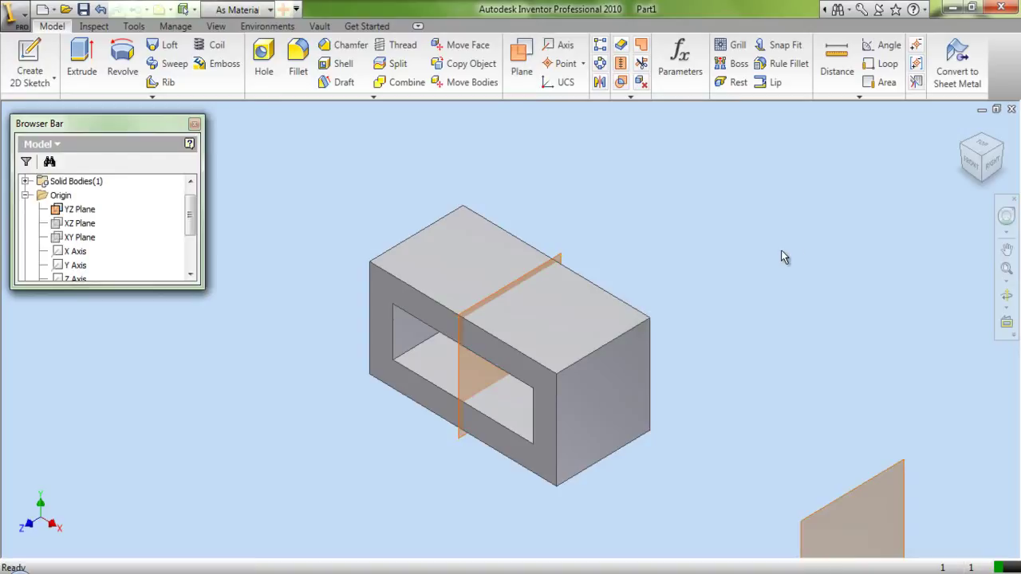
Start a sketch on the new offset work plane and view it straight on from the right
{"action": "left_click", "coordinate": [1003, 281]}
{"action": "key", "text": "s"}
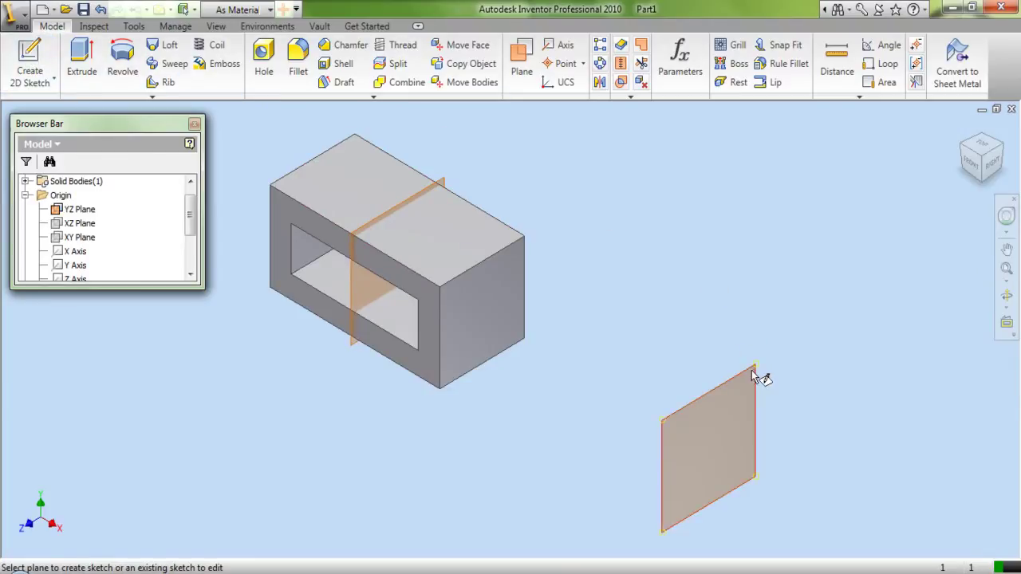
{"action": "left_click", "coordinate": [751, 372]}
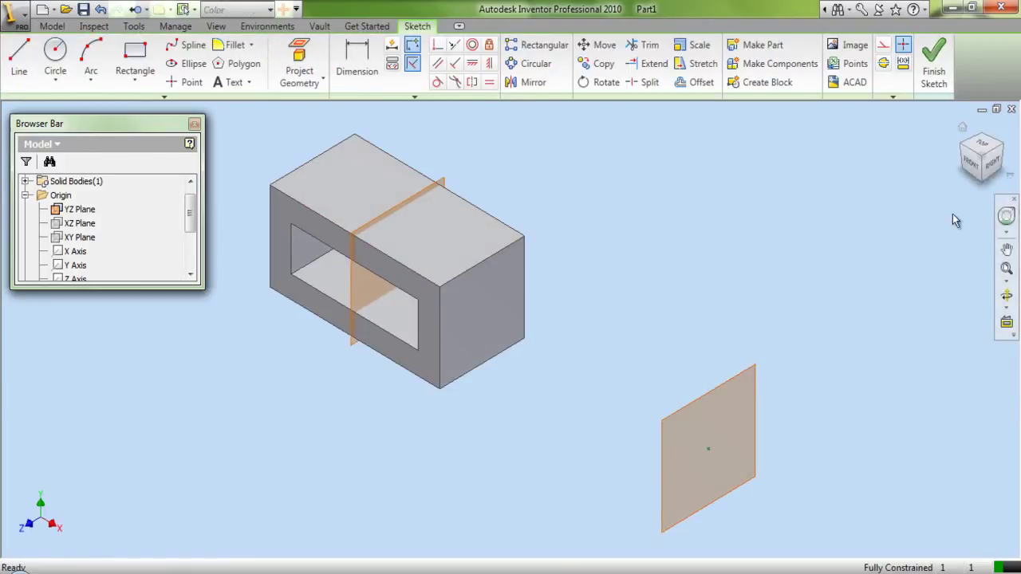
{"action": "left_click", "coordinate": [992, 165]}
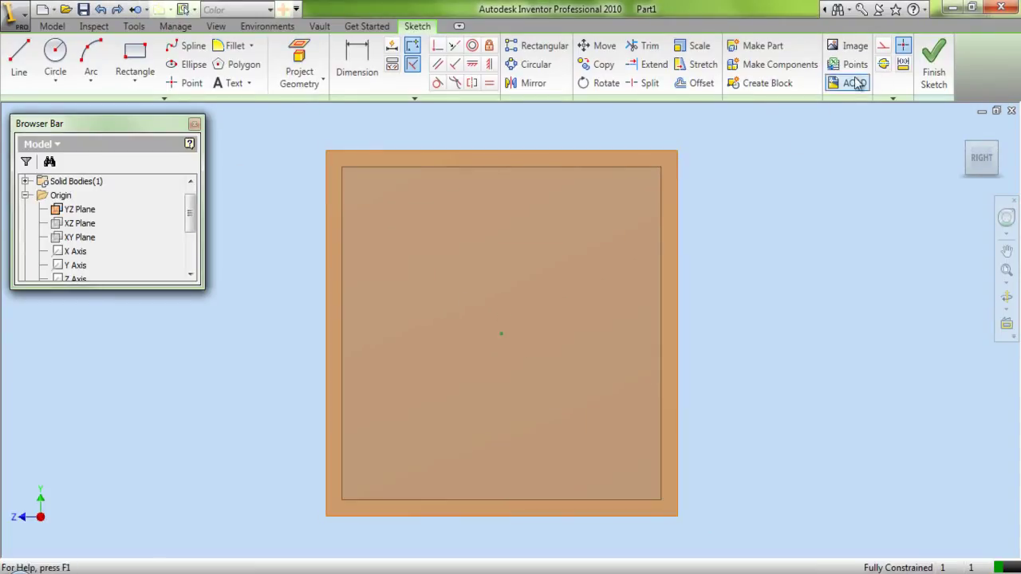
Project the block's end-face outline into the sketch as construction geometry
{"action": "left_click", "coordinate": [884, 48]}
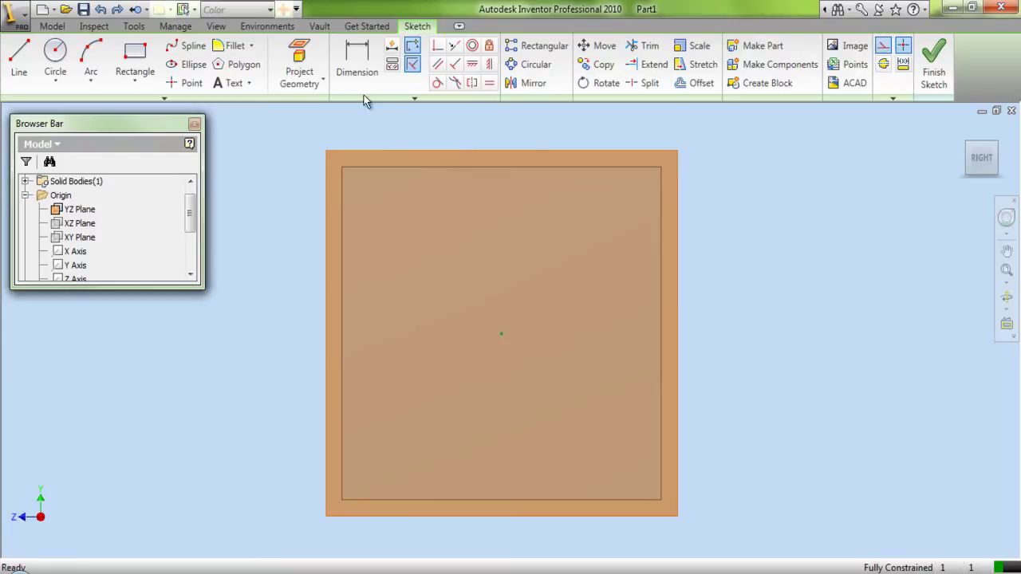
{"action": "left_click", "coordinate": [300, 64]}
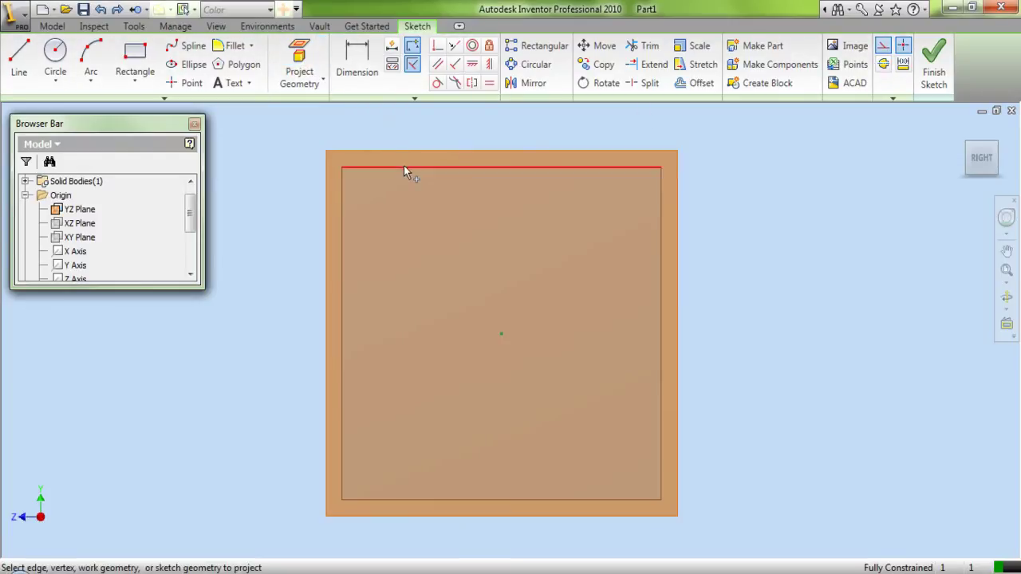
{"action": "left_click", "coordinate": [399, 174]}
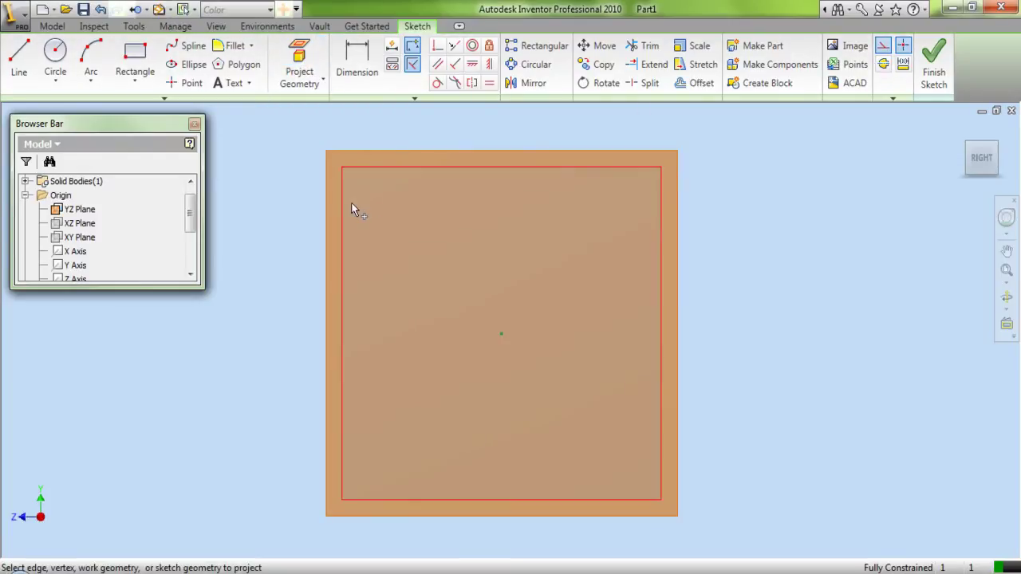
{"action": "right_click", "coordinate": [787, 214]}
{"action": "left_click", "coordinate": [812, 224]}
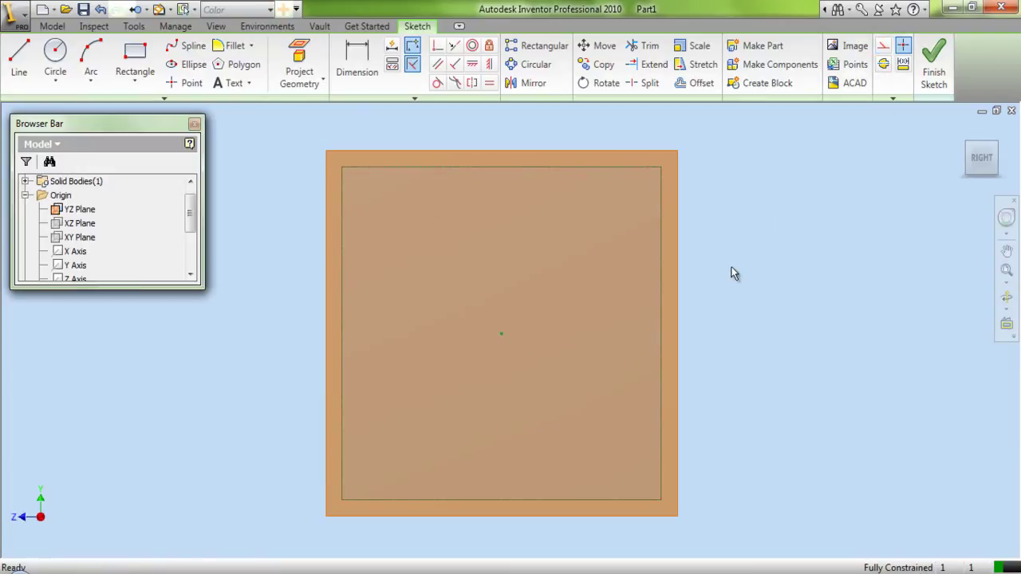
Draw a short horizontal line just below the top edge of the projected outline
{"action": "left_click", "coordinate": [20, 57]}
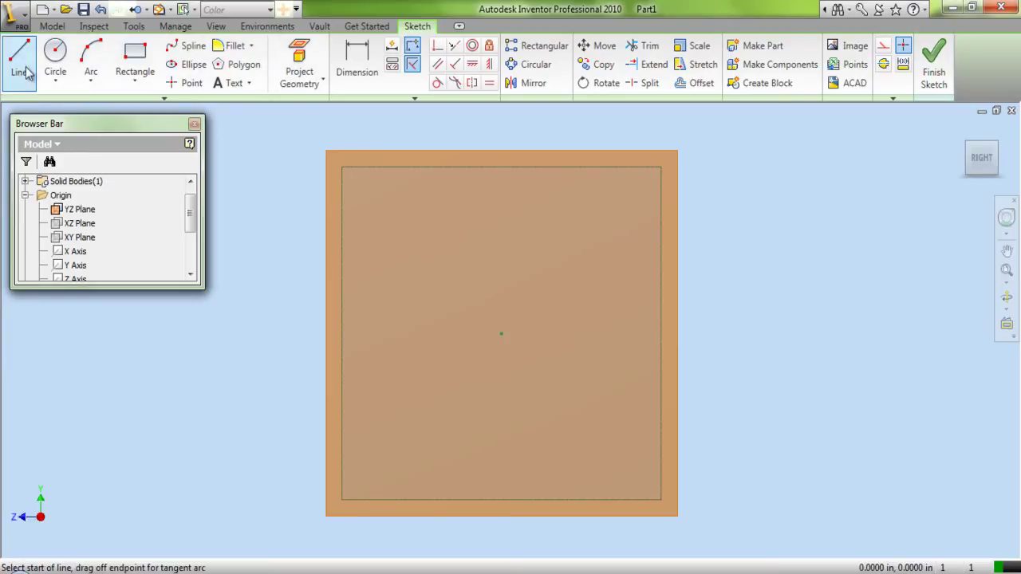
{"action": "left_click", "coordinate": [425, 188]}
{"action": "left_click", "coordinate": [563, 188]}
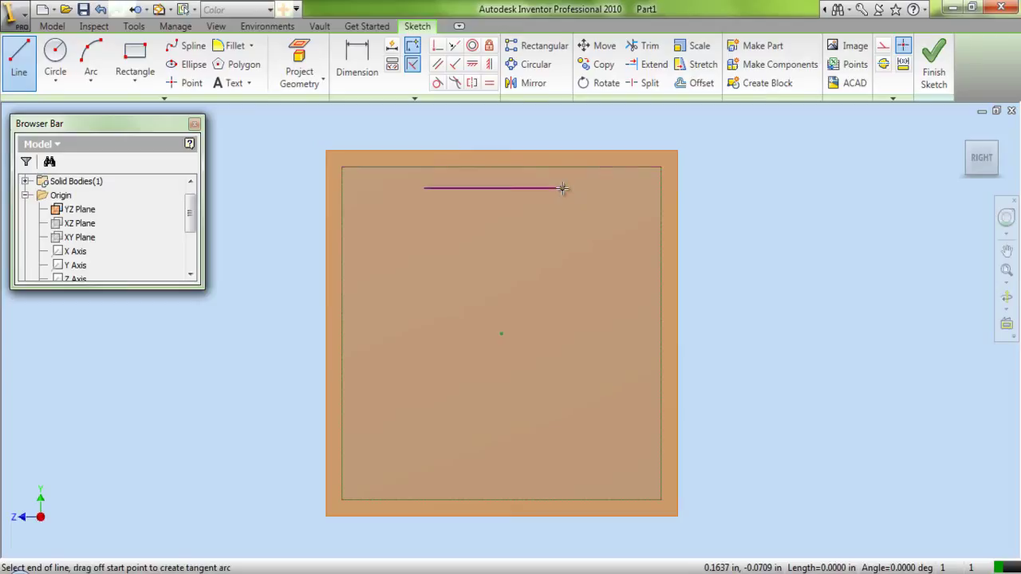
{"action": "right_click", "coordinate": [563, 186]}
{"action": "left_click", "coordinate": [590, 197]}
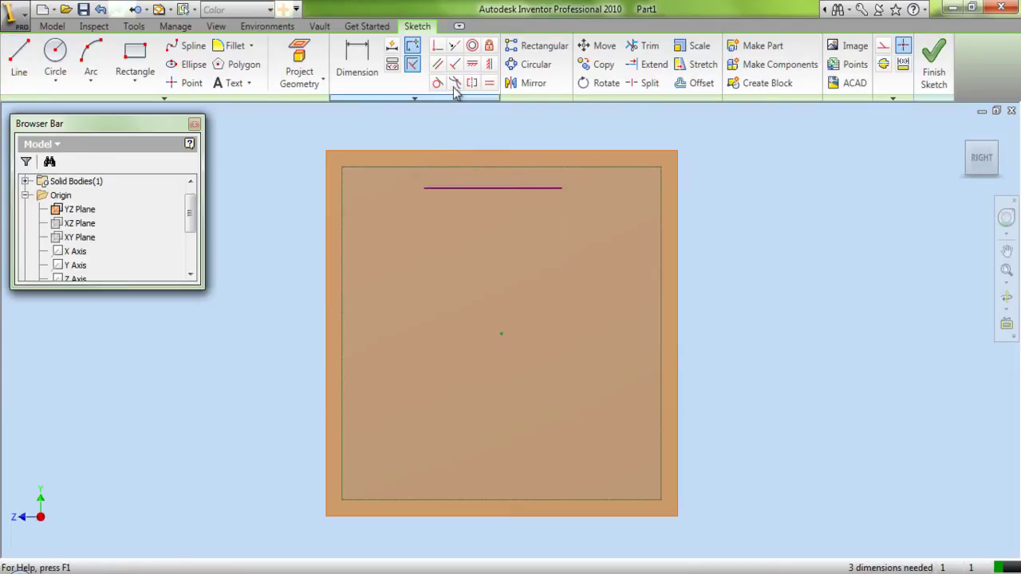
Apply a coincident constraint between the horizontal line's midpoint and the midpoint of the projected top edge
{"action": "left_click", "coordinate": [437, 47]}
{"action": "left_click", "coordinate": [492, 189]}
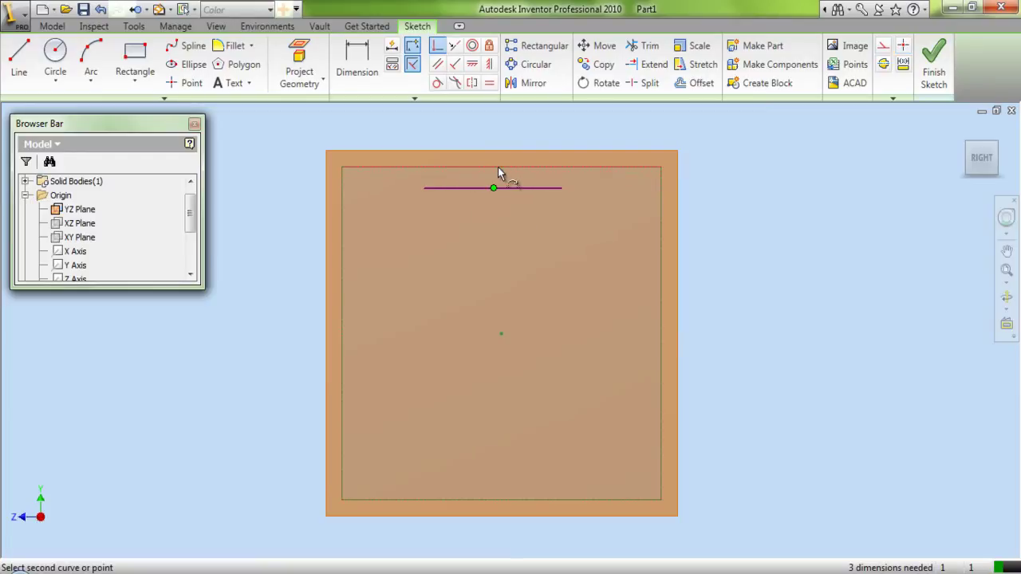
{"action": "left_click", "coordinate": [502, 168]}
{"action": "right_click", "coordinate": [472, 130]}
{"action": "left_click", "coordinate": [488, 132]}
Dimension the horizontal line's length above the outline and set it to 0.1022 in
{"action": "key", "text": "d"}
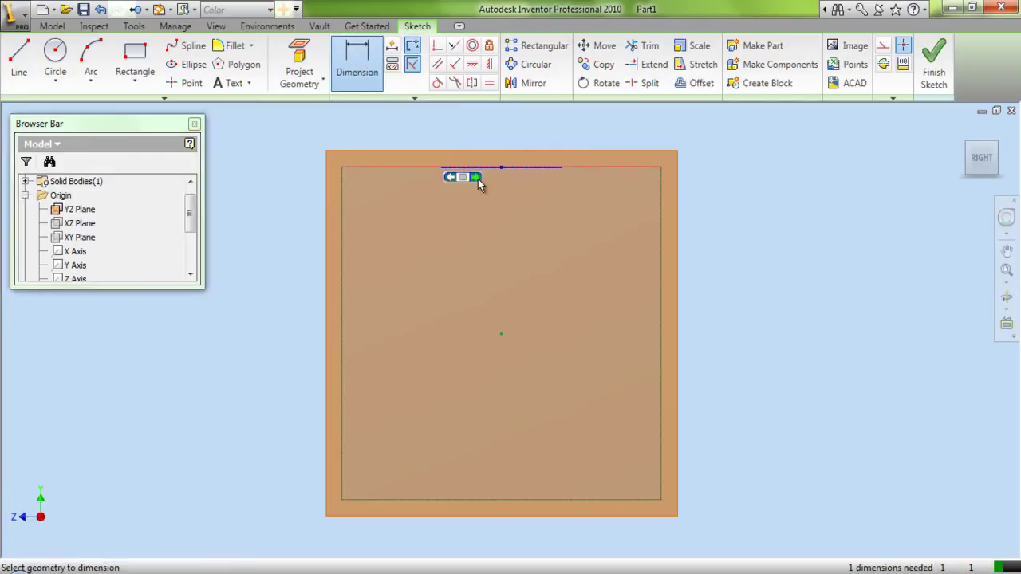
{"action": "left_click", "coordinate": [476, 179]}
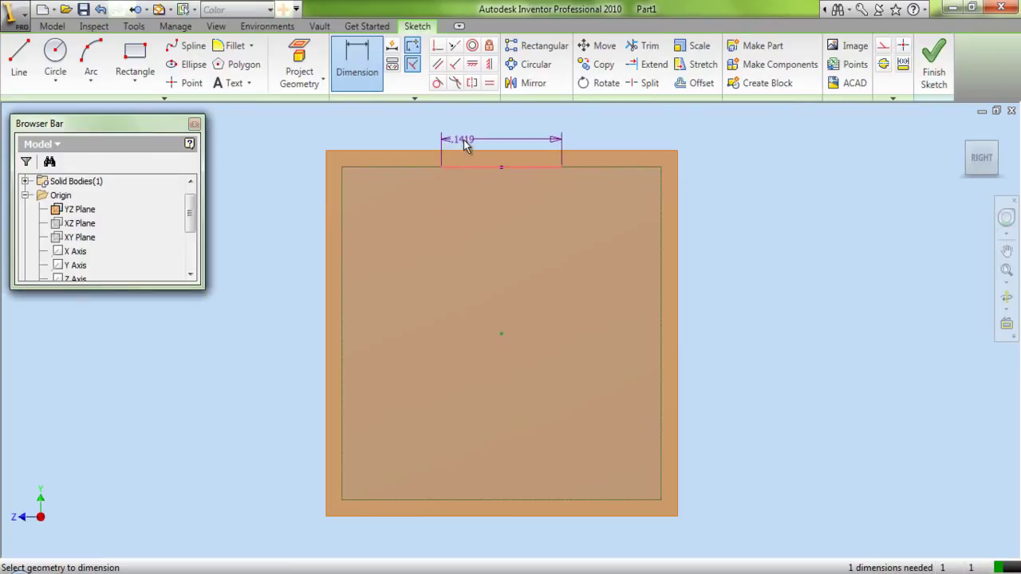
{"action": "left_click", "coordinate": [463, 140]}
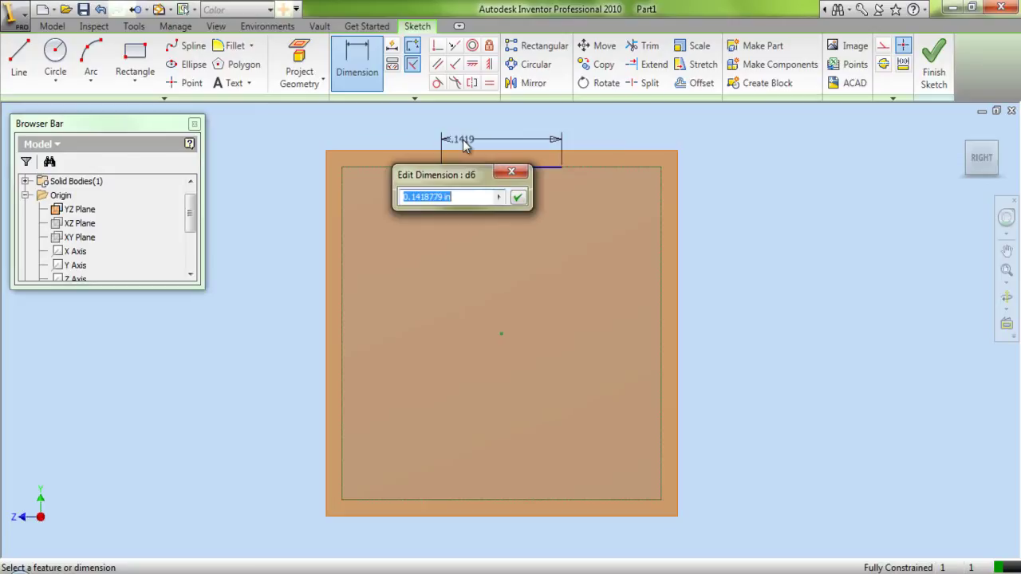
{"action": "left_click_drag", "start_coordinate": [456, 197], "coordinate": [403, 197]}
{"action": "type", "text": ".1022"}
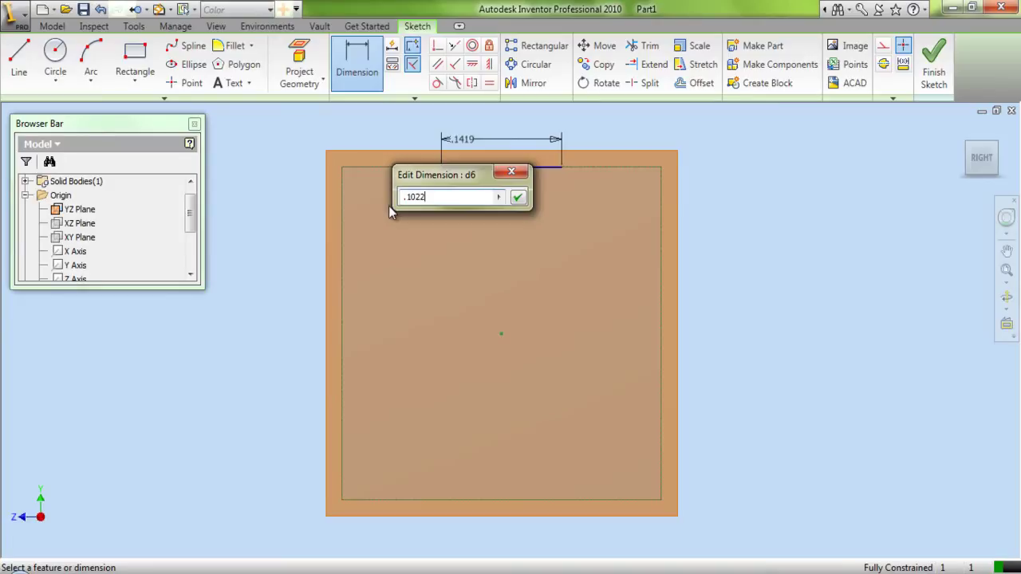
{"action": "key", "text": "Return"}
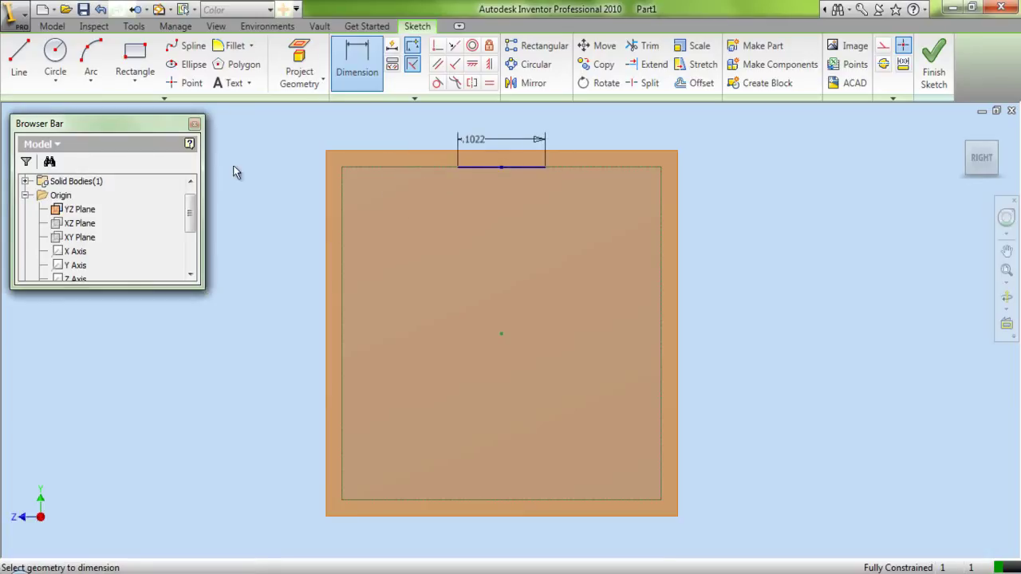
{"action": "right_click", "coordinate": [263, 169]}
{"action": "left_click", "coordinate": [283, 178]}
Draw a vertical line about 0.104 in long just inside the left edge of the projected outline
{"action": "left_click", "coordinate": [18, 59]}
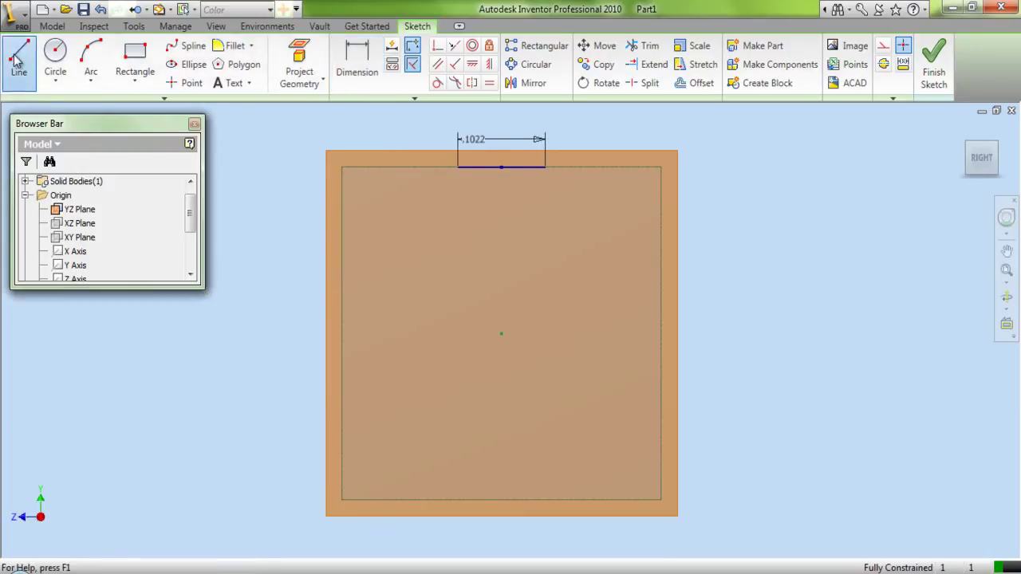
{"action": "left_click", "coordinate": [368, 268]}
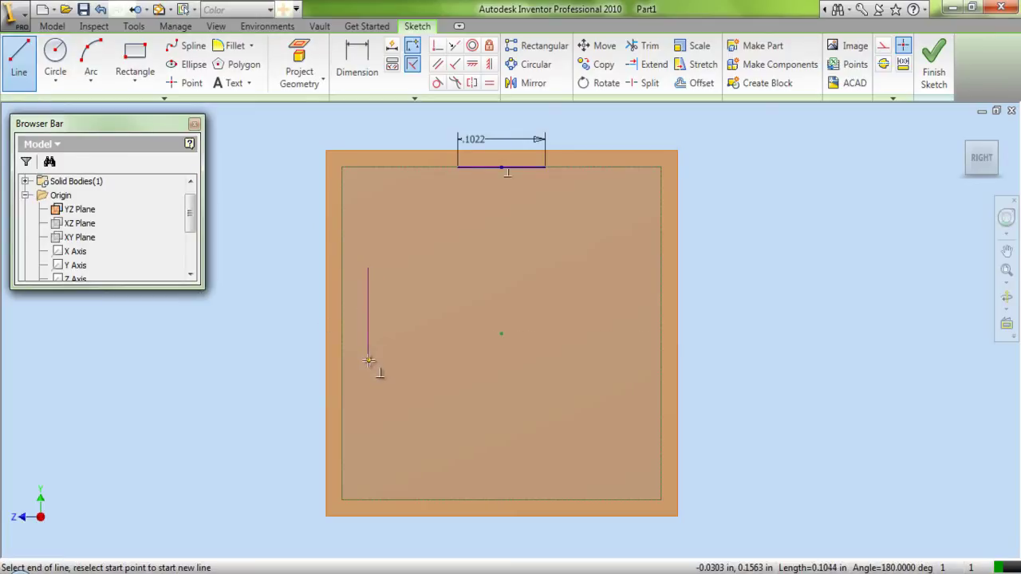
{"action": "right_click", "coordinate": [381, 317]}
{"action": "left_click", "coordinate": [407, 330]}
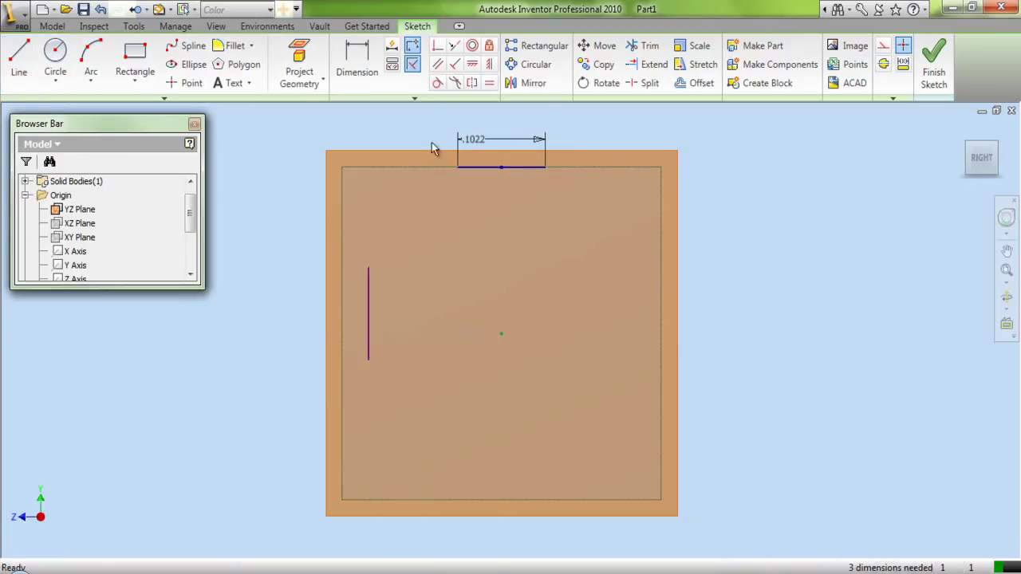
Apply a coincident constraint between the vertical line's midpoint and the midpoint of the projected left edge
{"action": "left_click", "coordinate": [437, 45]}
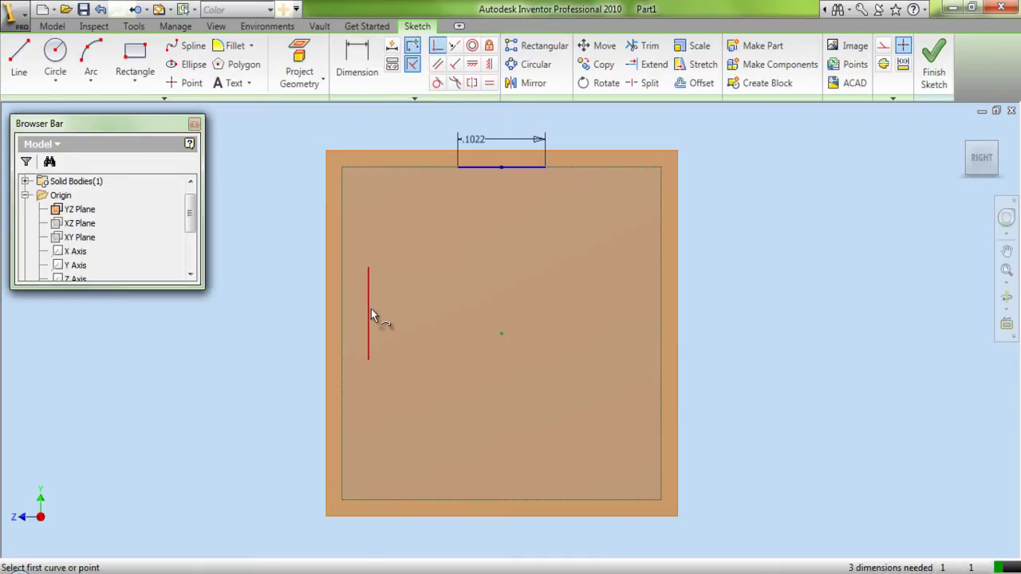
{"action": "left_click", "coordinate": [368, 316]}
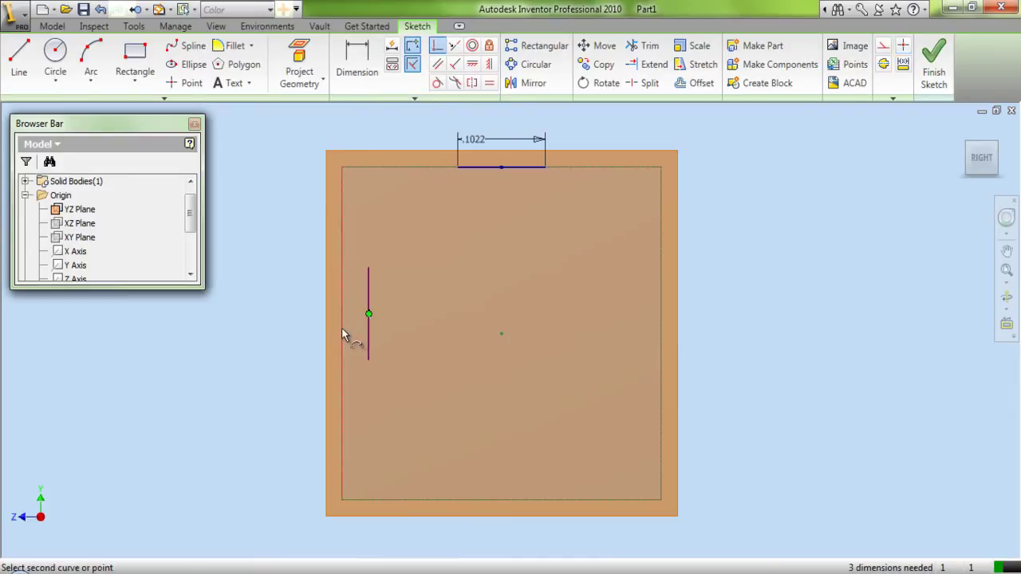
{"action": "left_click", "coordinate": [342, 336]}
{"action": "right_click", "coordinate": [361, 316]}
{"action": "left_click", "coordinate": [388, 322]}
Dimension the vertical line's length beside the outline and set it to 0.2170 in
{"action": "left_click", "coordinate": [357, 64]}
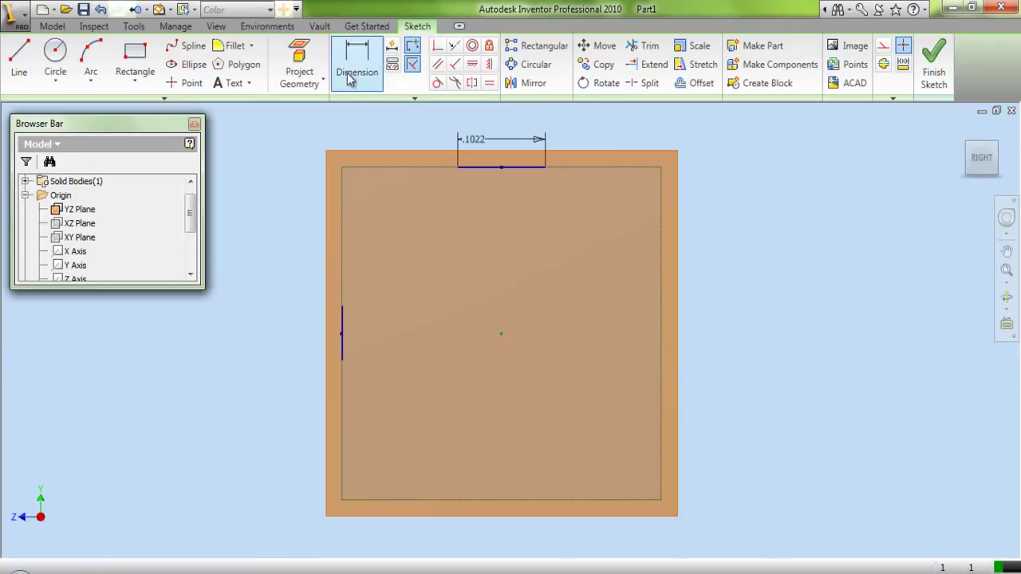
{"action": "mouse_move", "coordinate": [345, 321]}
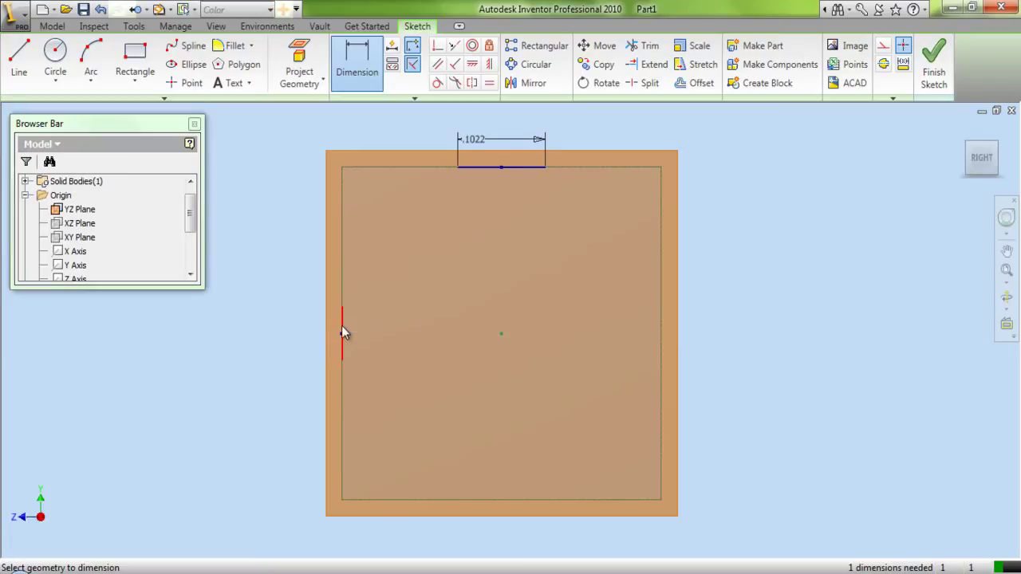
{"action": "left_click", "coordinate": [342, 325]}
{"action": "left_click", "coordinate": [290, 332]}
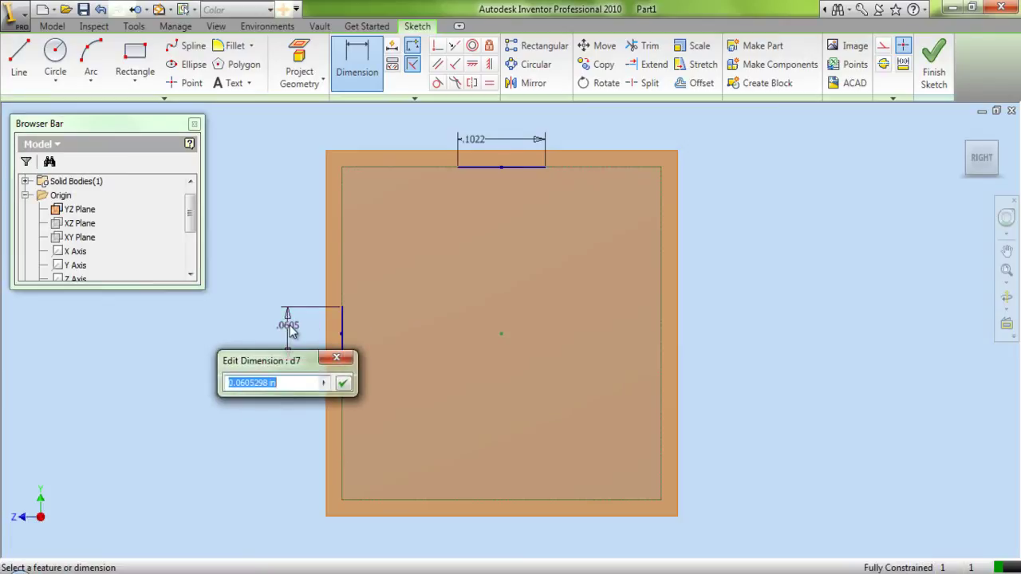
{"action": "type", "text": ".2170"}
{"action": "key", "text": "Return"}
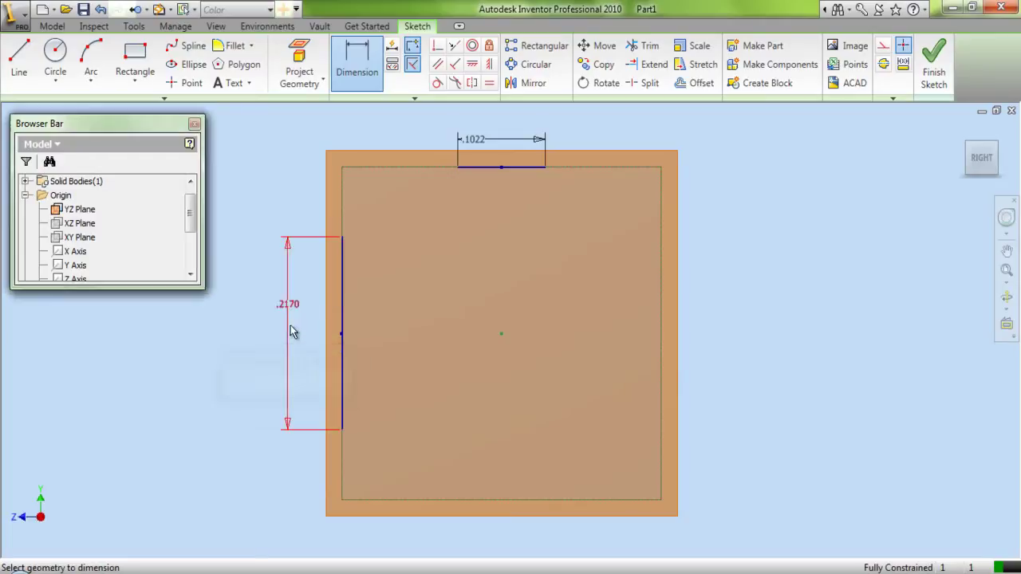
{"action": "right_click", "coordinate": [729, 225]}
{"action": "left_click", "coordinate": [745, 235]}
Turn on construction mode and project the XZ and XY origin planes into the sketch as centre lines
{"action": "left_click", "coordinate": [301, 64]}
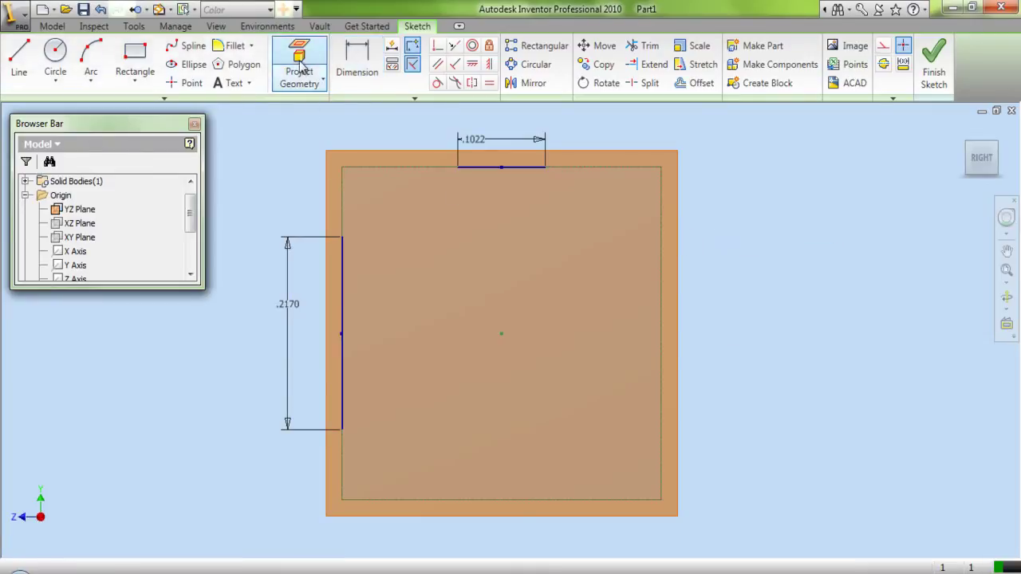
{"action": "left_click", "coordinate": [883, 45]}
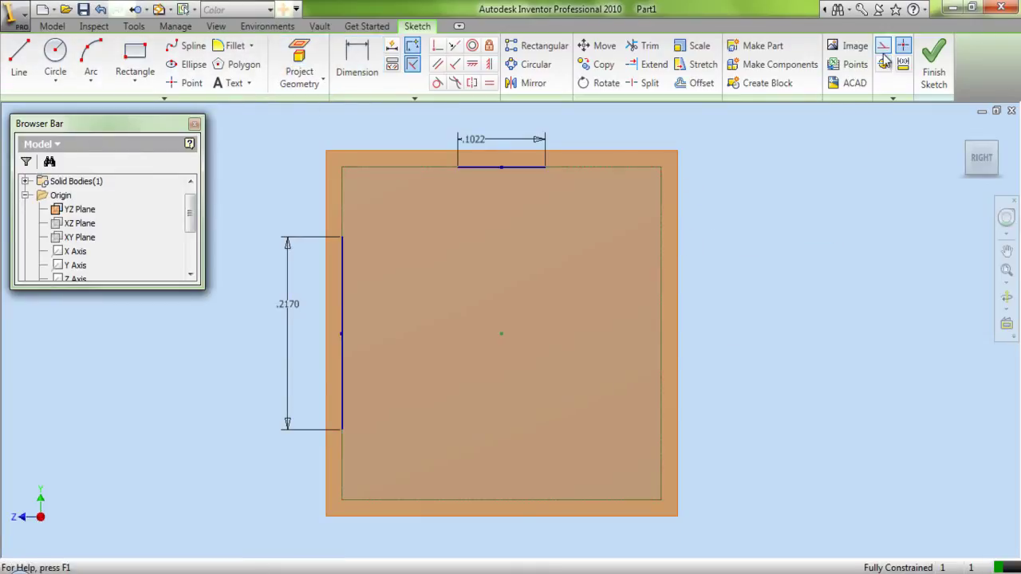
{"action": "left_click", "coordinate": [300, 62]}
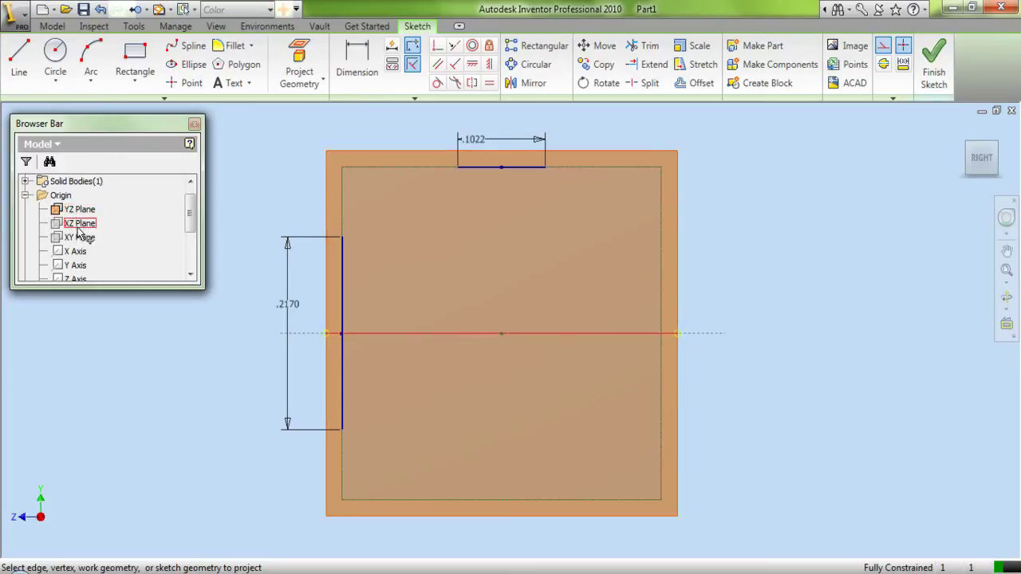
{"action": "right_click", "coordinate": [325, 123]}
{"action": "left_click", "coordinate": [348, 134]}
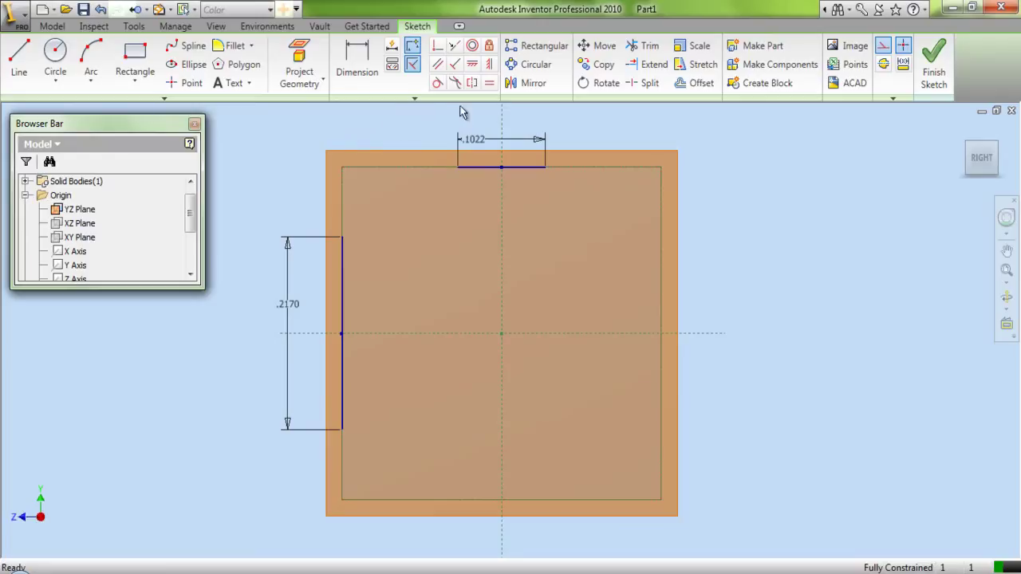
Mirror the left vertical line about the vertical construction centre line
{"action": "left_click", "coordinate": [530, 83]}
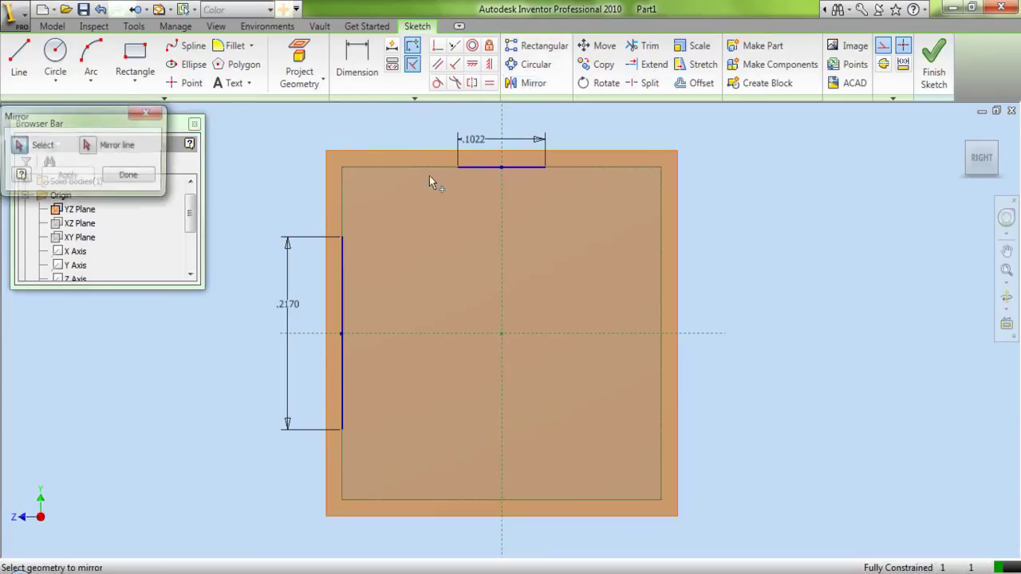
{"action": "left_click", "coordinate": [346, 273]}
{"action": "left_click", "coordinate": [88, 147]}
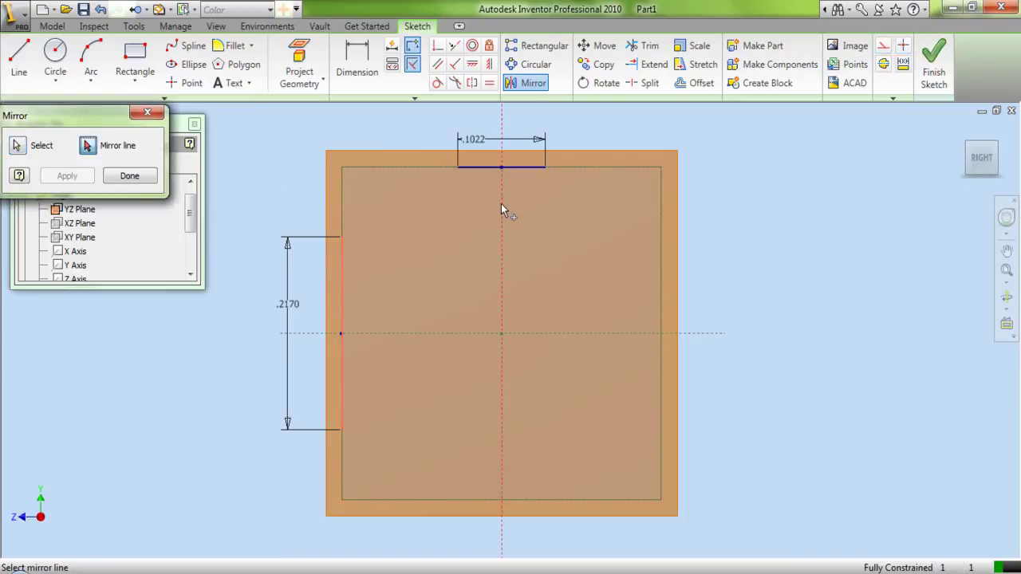
{"action": "left_click", "coordinate": [502, 210]}
{"action": "left_click", "coordinate": [70, 175]}
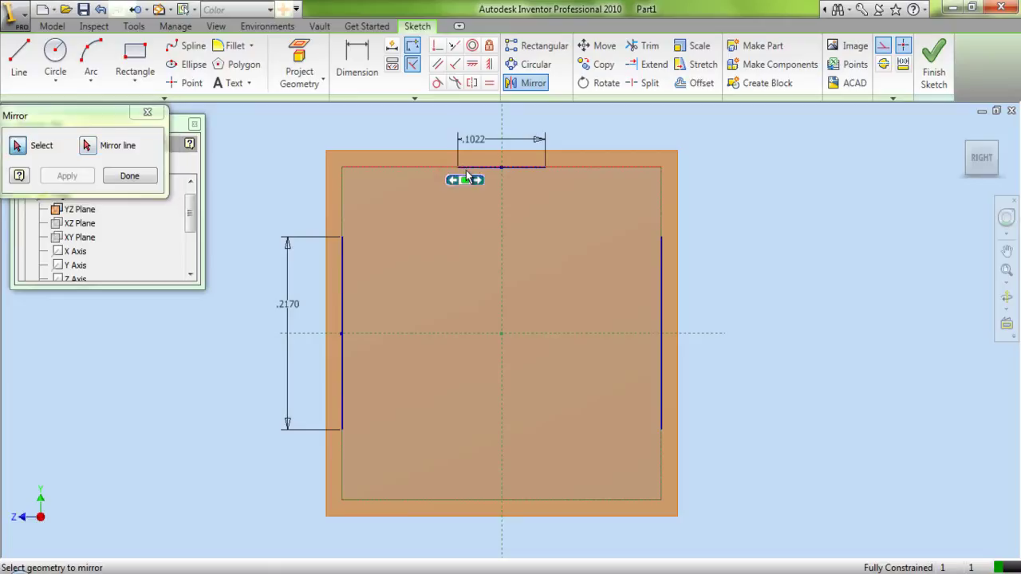
Mirror the upper horizontal line about the horizontal construction centre line and finish the Mirror command
{"action": "left_click", "coordinate": [478, 181]}
{"action": "left_click", "coordinate": [466, 181]}
{"action": "left_click", "coordinate": [87, 145]}
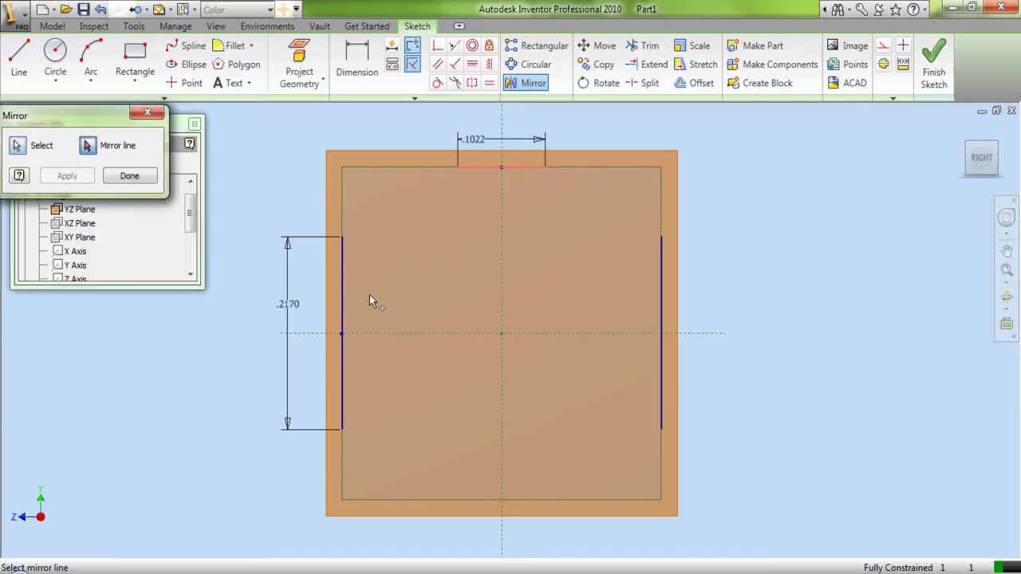
{"action": "left_click", "coordinate": [422, 334]}
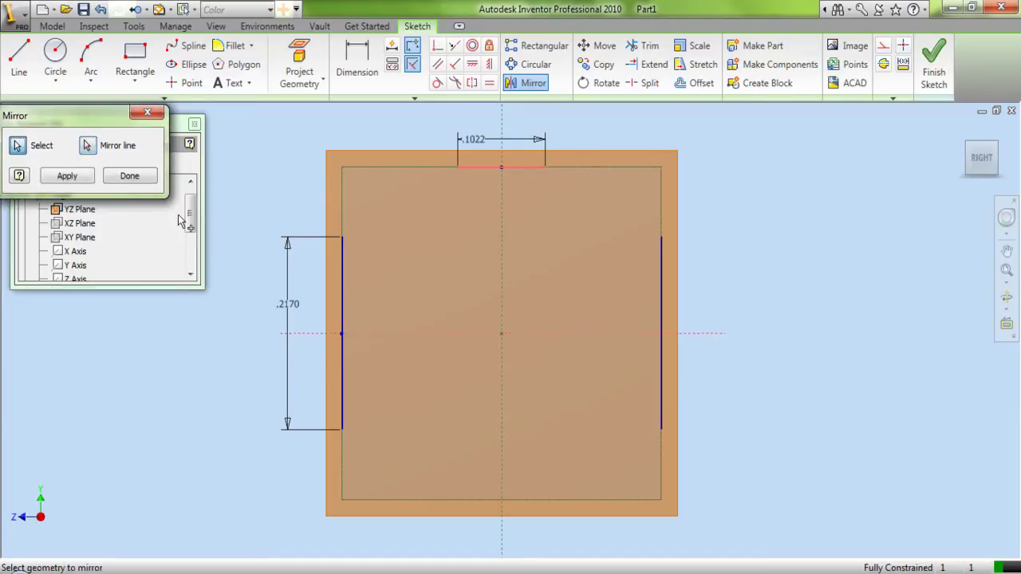
{"action": "left_click", "coordinate": [83, 176]}
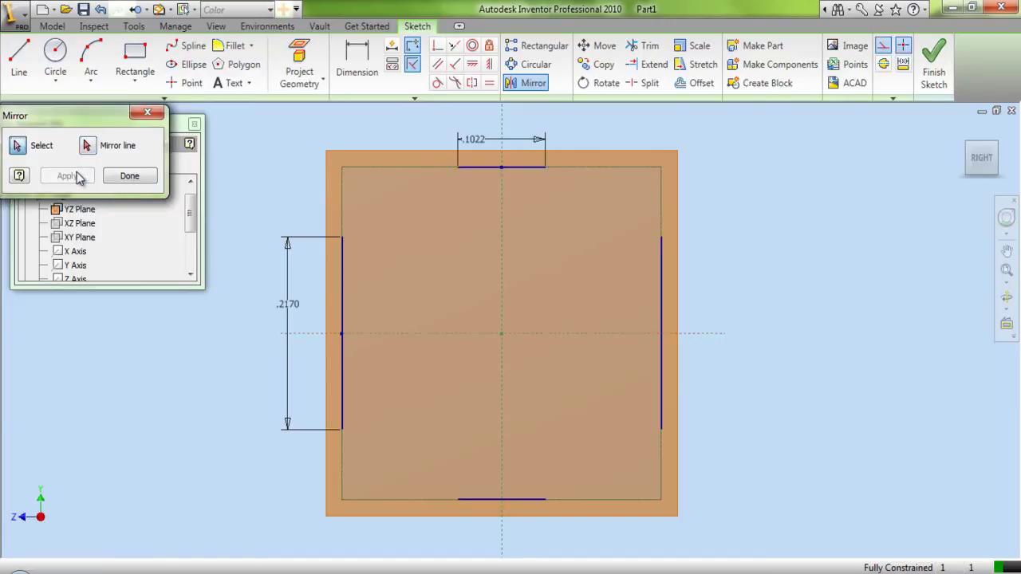
{"action": "left_click", "coordinate": [148, 116]}
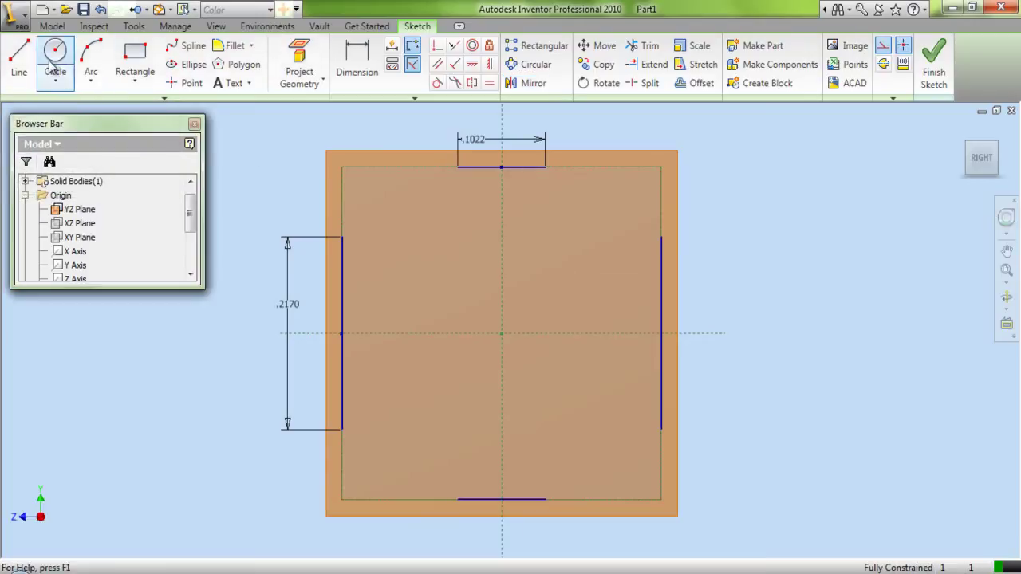
Draw a sloped line from the left vertical line's upper end to the upper horizontal line's left end
{"action": "left_click", "coordinate": [23, 60]}
{"action": "scroll", "coordinate": [345, 231], "scroll_direction": "up", "scroll_amount": 3}
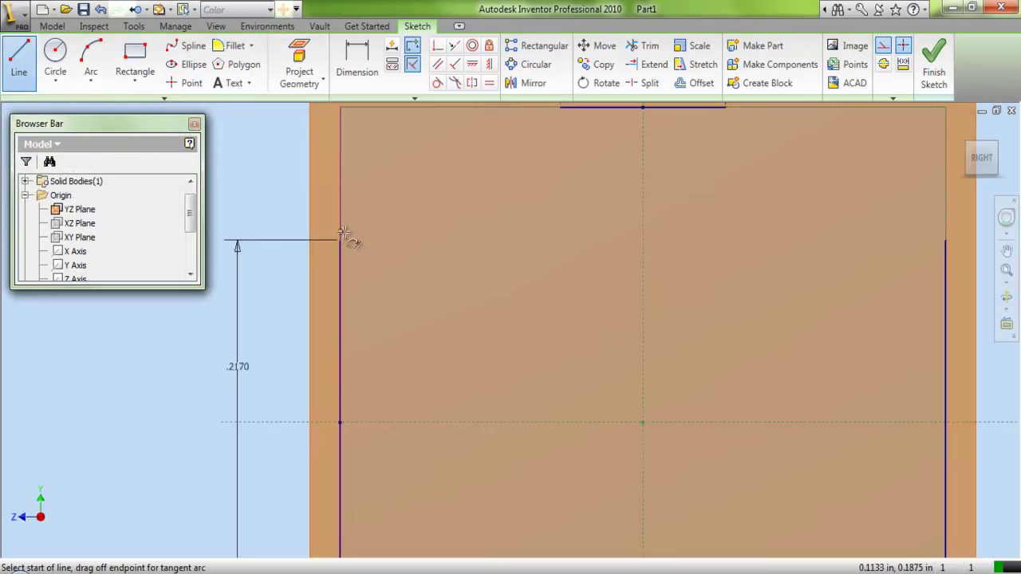
{"action": "left_click", "coordinate": [340, 239]}
{"action": "scroll", "coordinate": [297, 291], "scroll_direction": "down", "scroll_amount": 3}
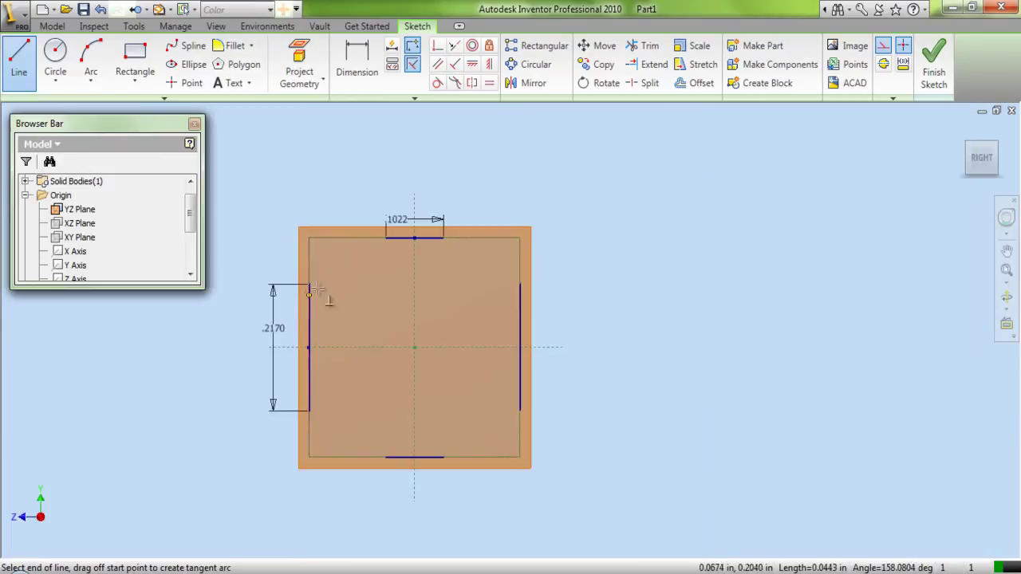
{"action": "left_click", "coordinate": [385, 238]}
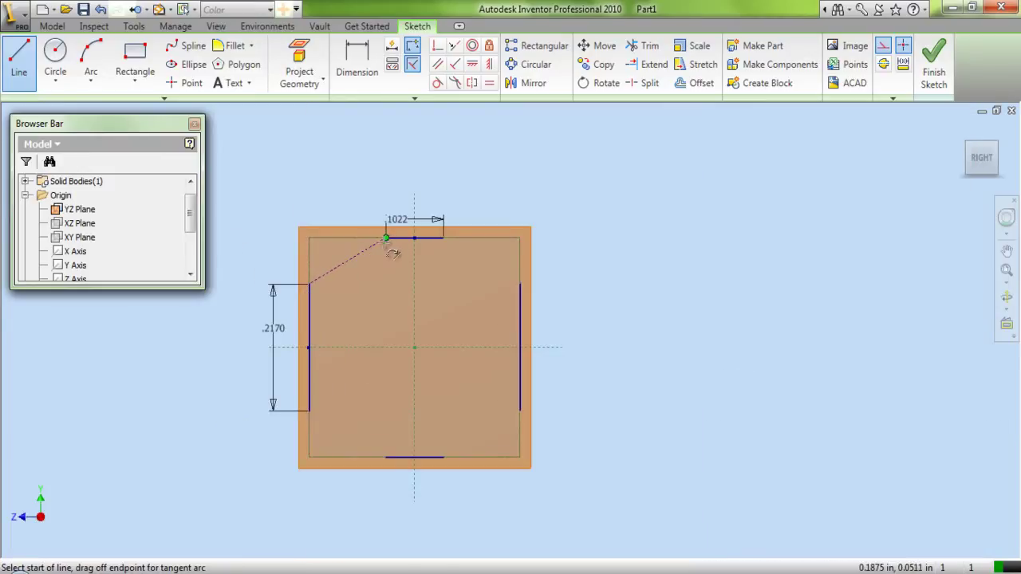
{"action": "right_click", "coordinate": [439, 259]}
{"action": "left_click", "coordinate": [463, 269]}
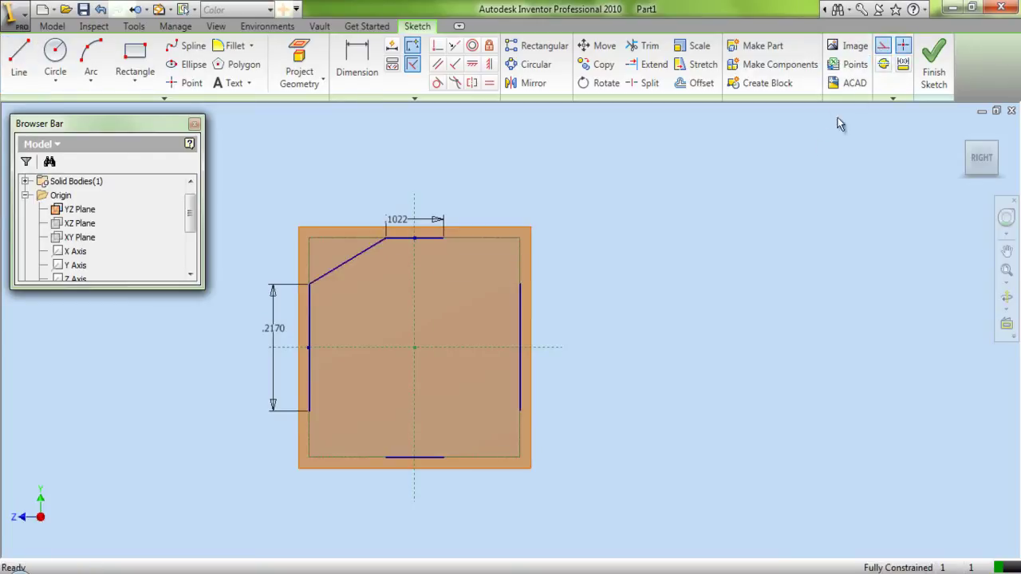
Turn off construction mode and draw a sloped line from the upper horizontal line's right end to the right vertical line's upper end
{"action": "left_click", "coordinate": [904, 45]}
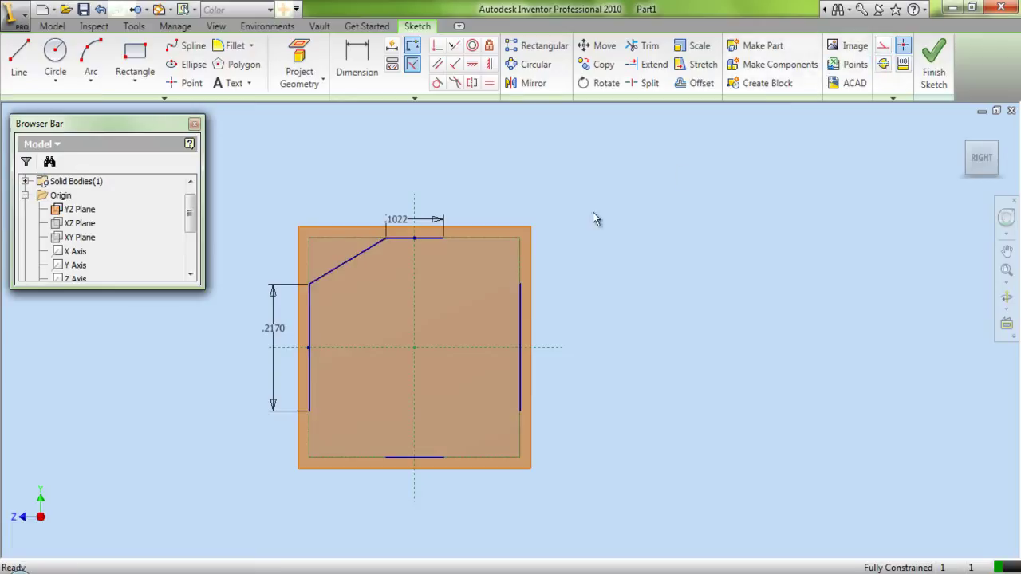
{"action": "left_click", "coordinate": [19, 57]}
{"action": "scroll", "coordinate": [446, 261], "scroll_direction": "up", "scroll_amount": 3}
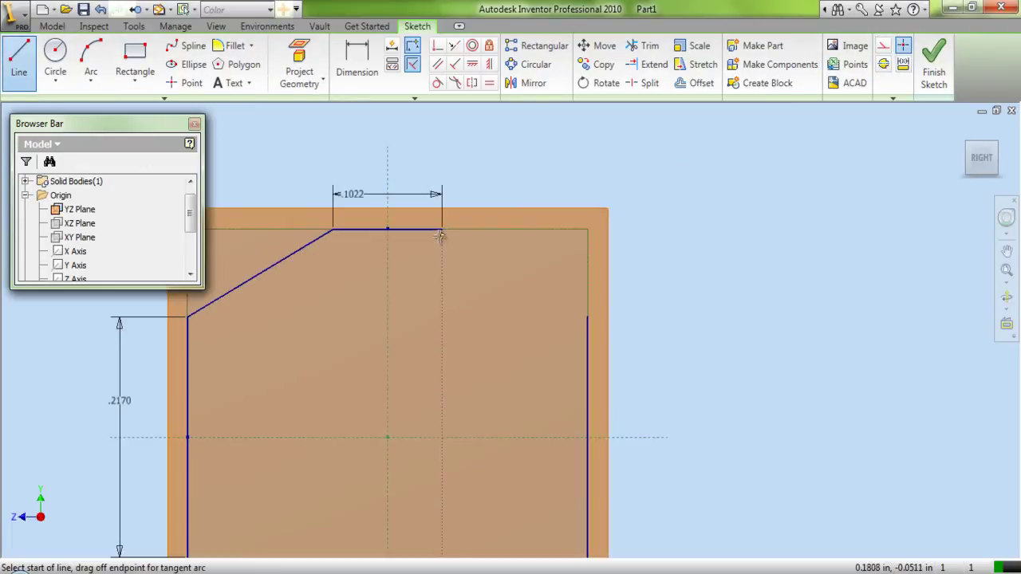
{"action": "left_click", "coordinate": [442, 230]}
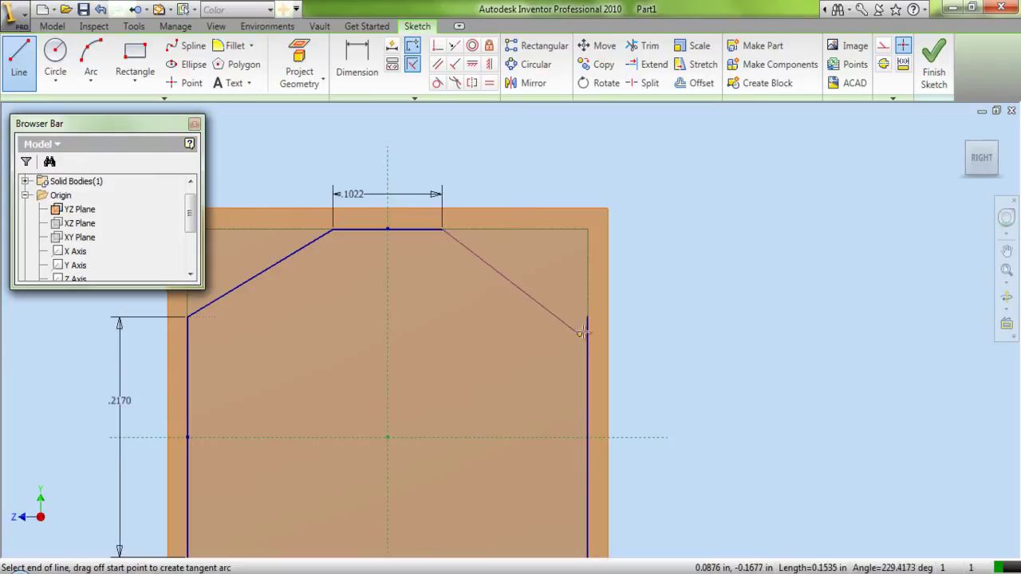
{"action": "left_click", "coordinate": [587, 317]}
Close the eight-sided profile with sloped lines between the vertical lines' lower ends and the lower horizontal line, and finish the sketch
{"action": "scroll", "coordinate": [534, 279], "scroll_direction": "down", "scroll_amount": 5}
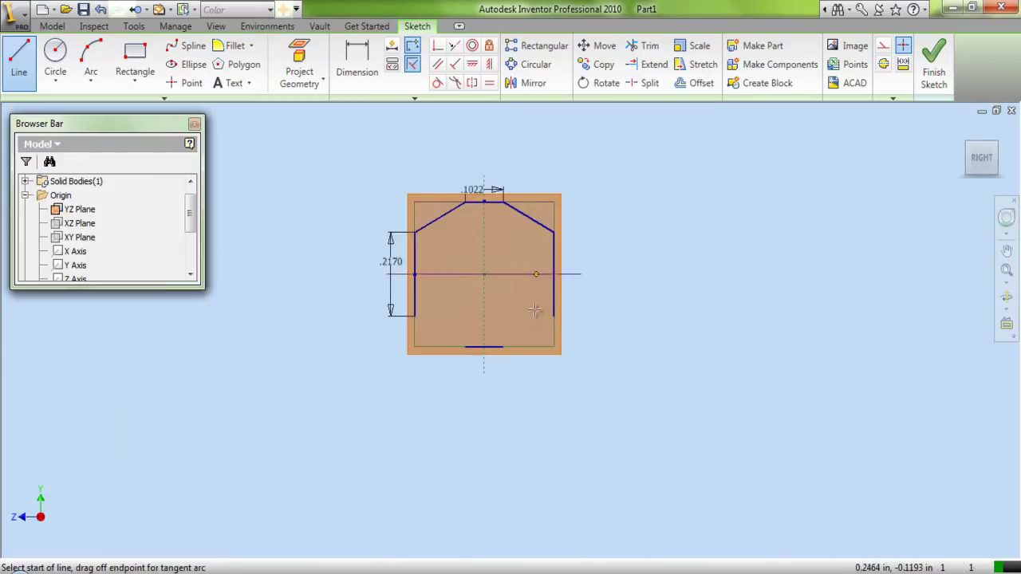
{"action": "scroll", "coordinate": [555, 327], "scroll_direction": "up", "scroll_amount": 3}
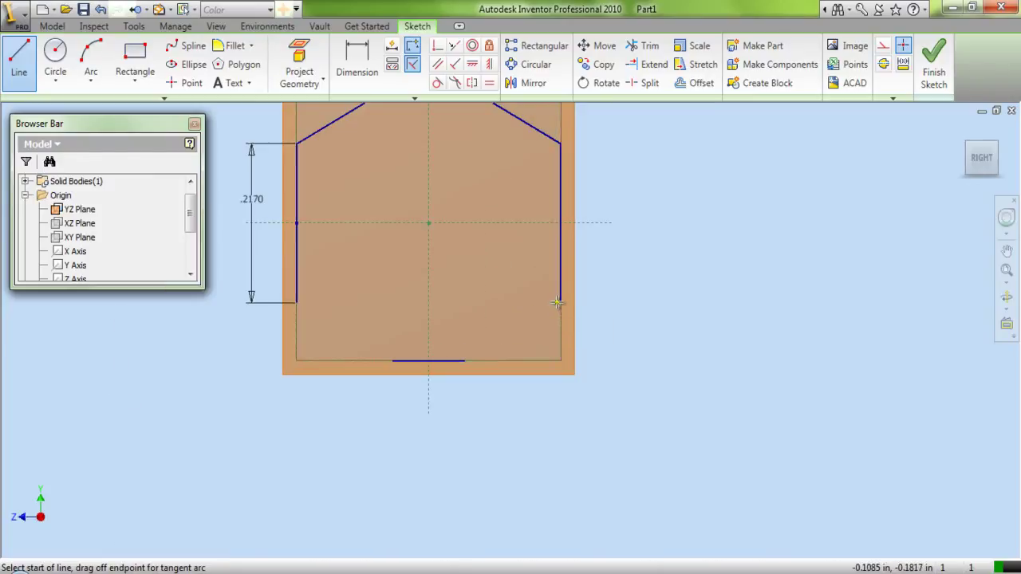
{"action": "left_click", "coordinate": [561, 304]}
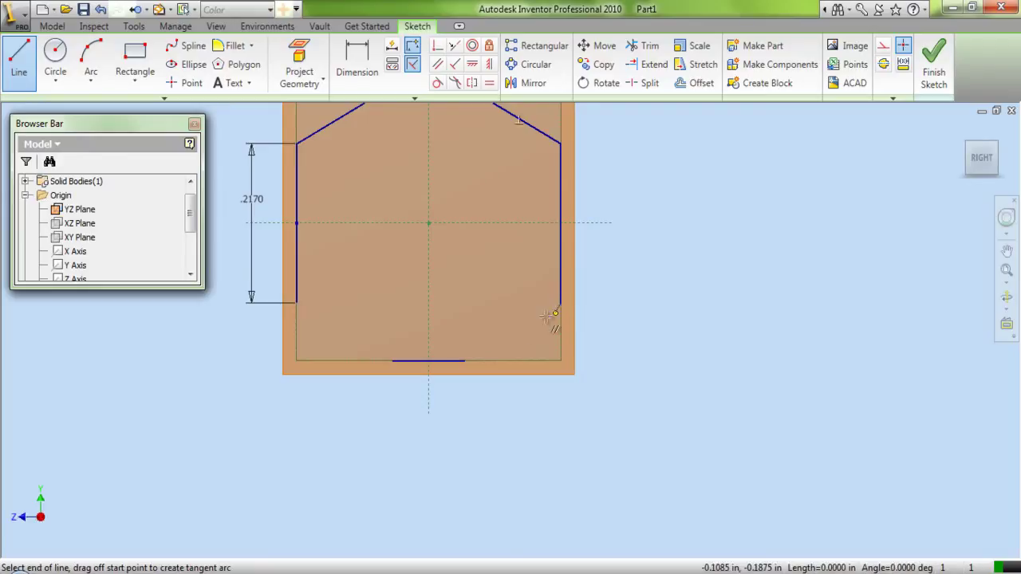
{"action": "left_click", "coordinate": [465, 361]}
{"action": "left_click", "coordinate": [393, 361]}
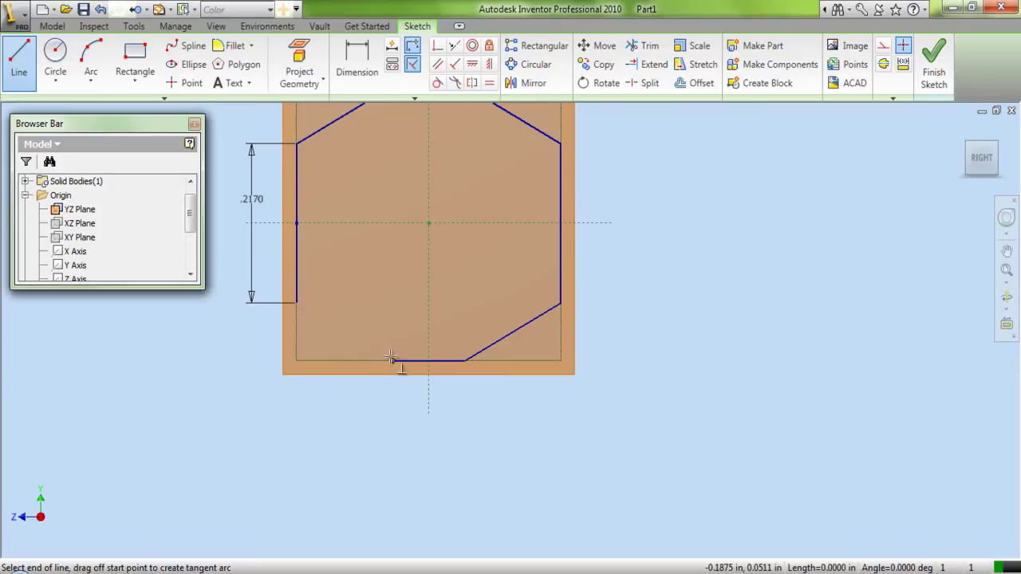
{"action": "left_click", "coordinate": [297, 303]}
{"action": "scroll", "coordinate": [359, 395], "scroll_direction": "down", "scroll_amount": 3}
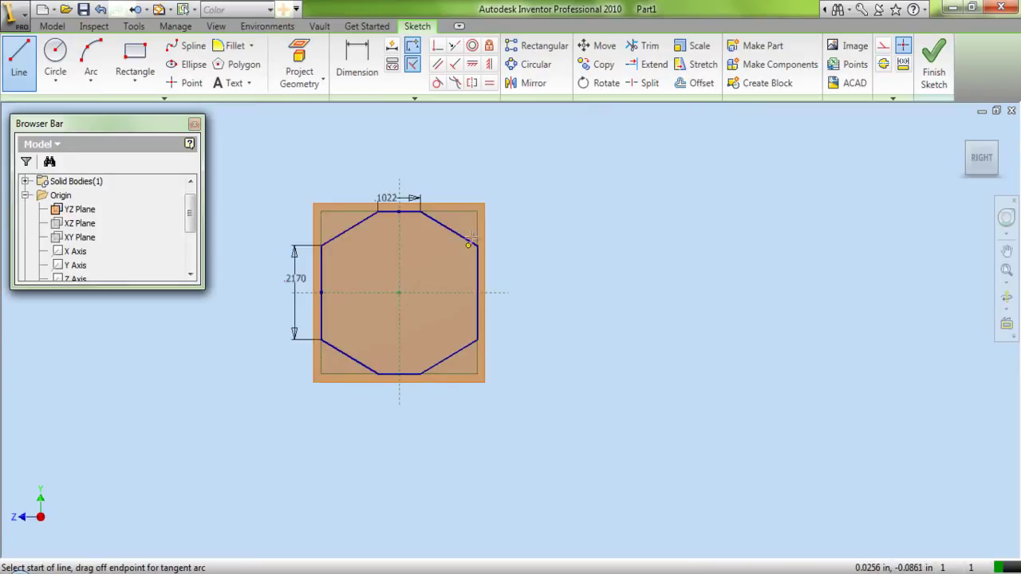
{"action": "right_click", "coordinate": [484, 188]}
{"action": "left_click", "coordinate": [513, 200]}
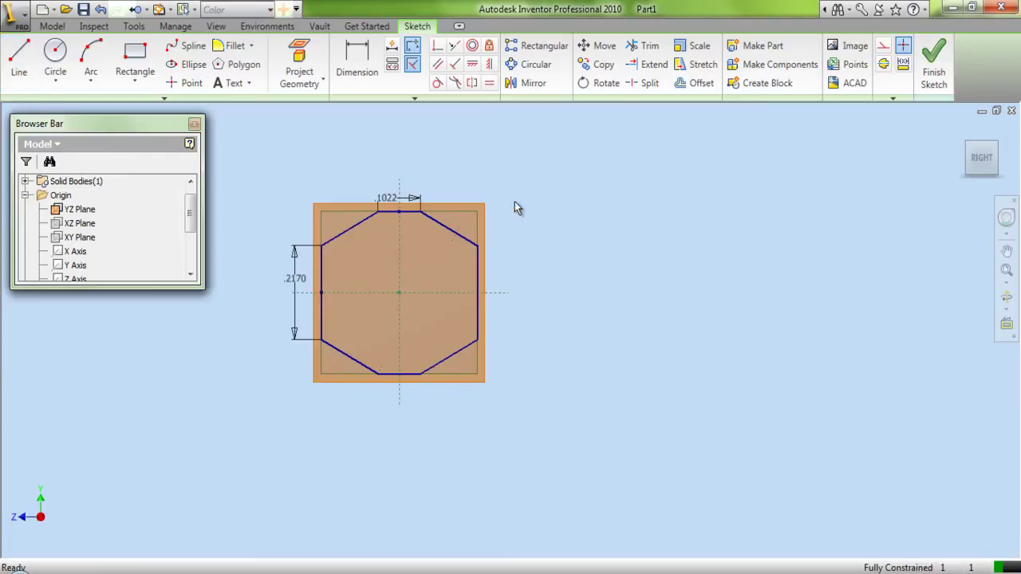
{"action": "left_click", "coordinate": [933, 64]}
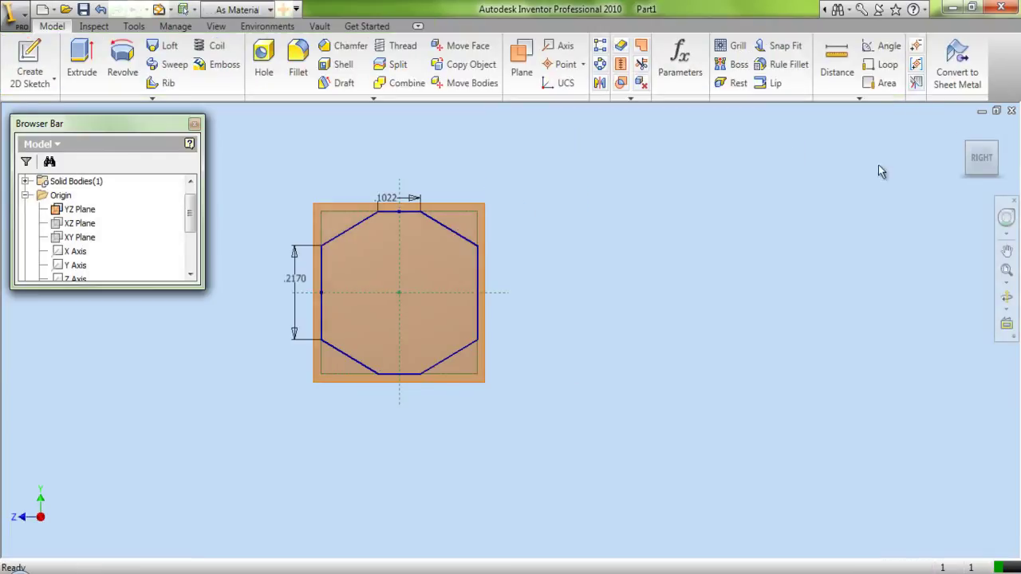
Extrude the eight-sided profile as a join with the To Next extent, up to the hollow block's end face
{"action": "left_click", "coordinate": [997, 150]}
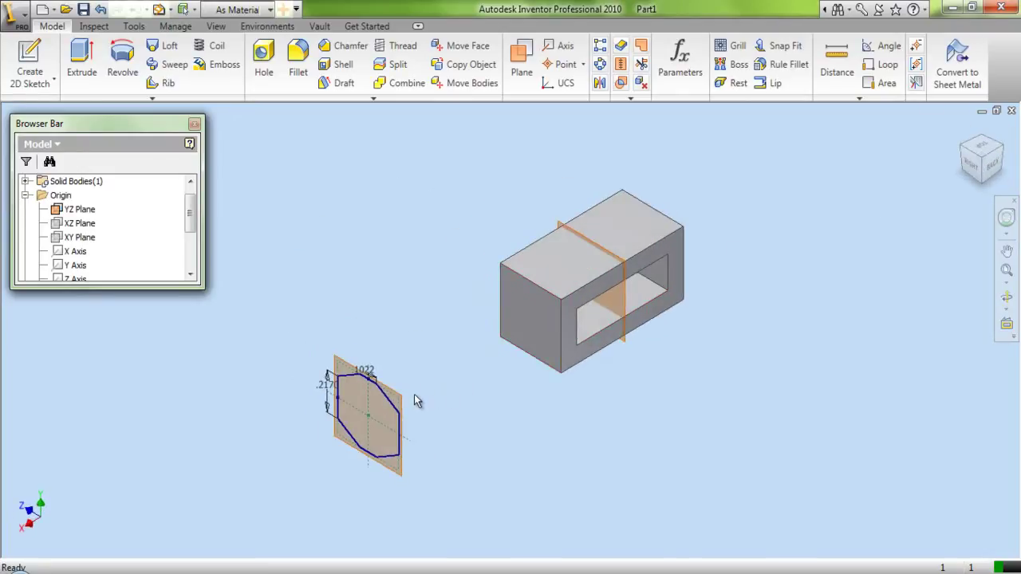
{"action": "scroll", "coordinate": [414, 394], "scroll_direction": "up", "scroll_amount": 3}
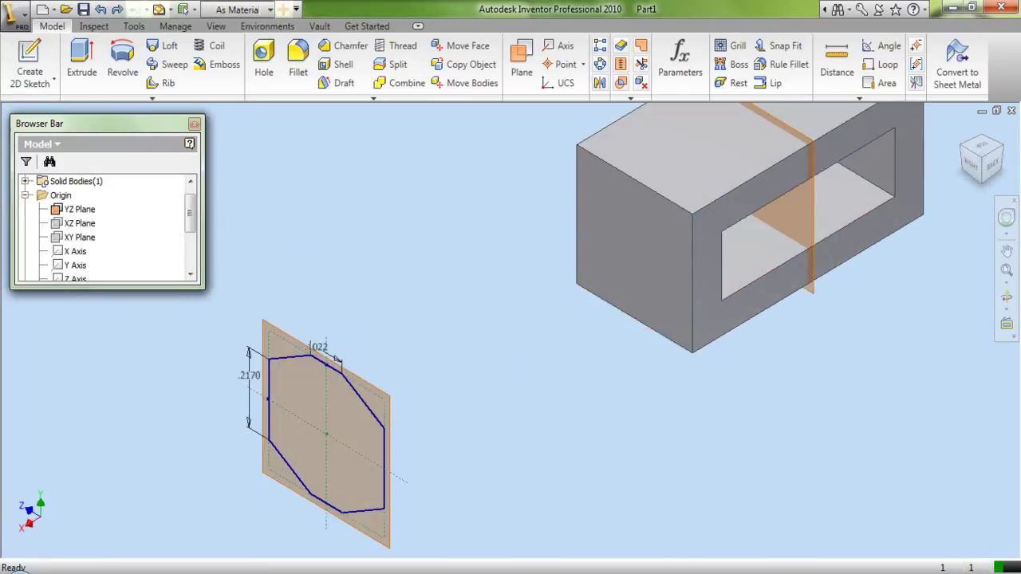
{"action": "left_click", "coordinate": [98, 67]}
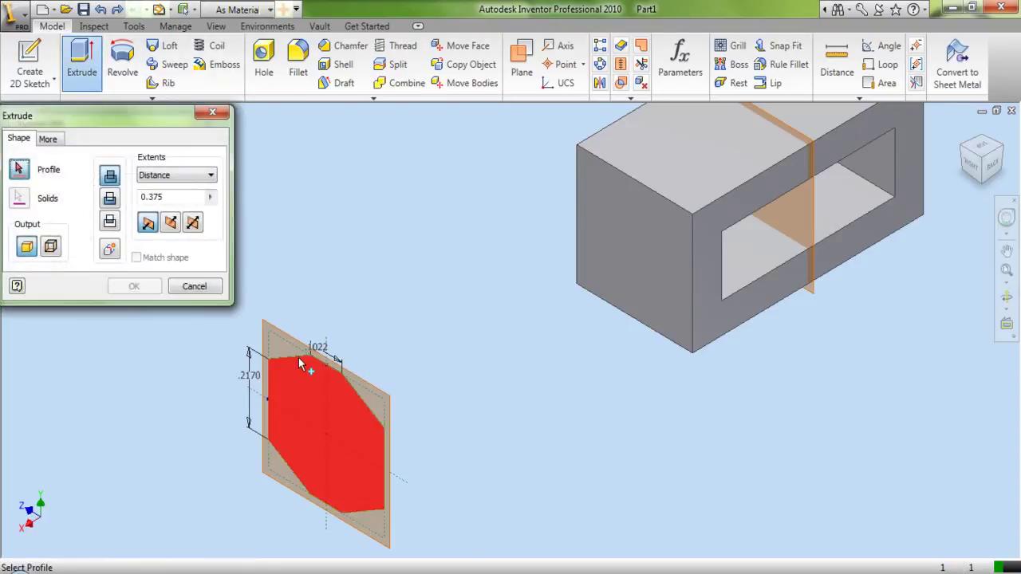
{"action": "left_click", "coordinate": [298, 358]}
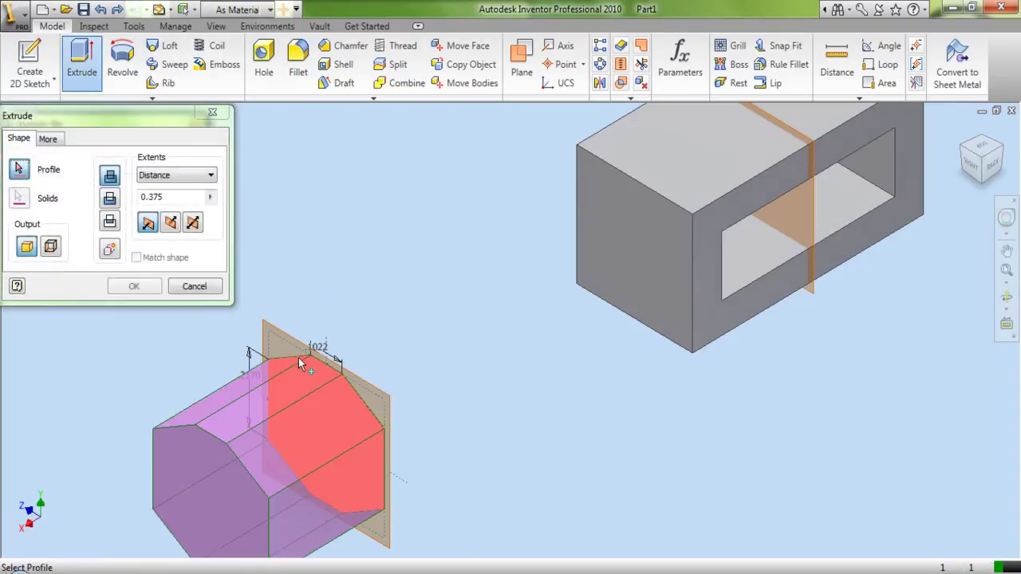
{"action": "left_click", "coordinate": [195, 176]}
{"action": "left_click", "coordinate": [193, 203]}
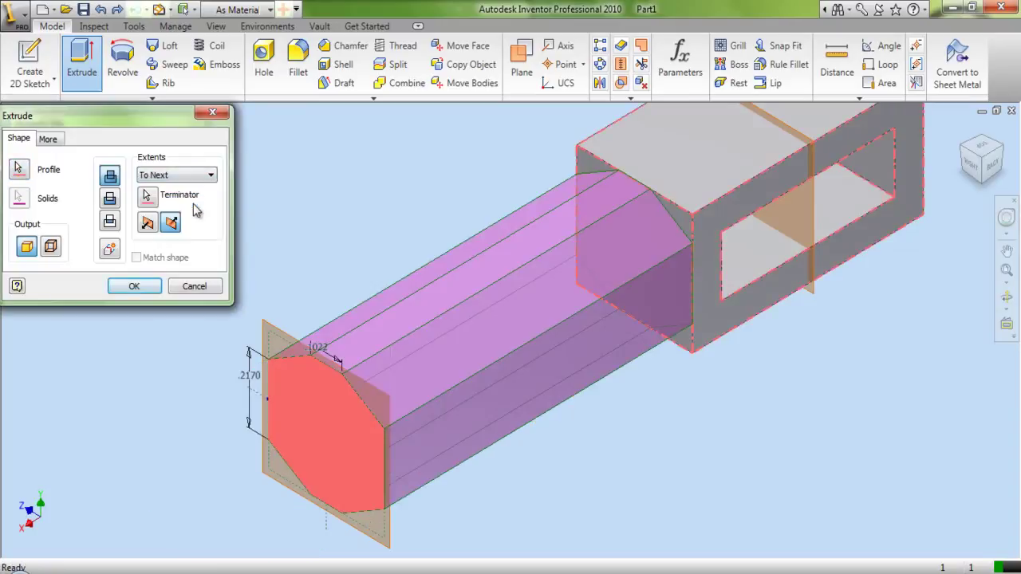
{"action": "left_click", "coordinate": [149, 287]}
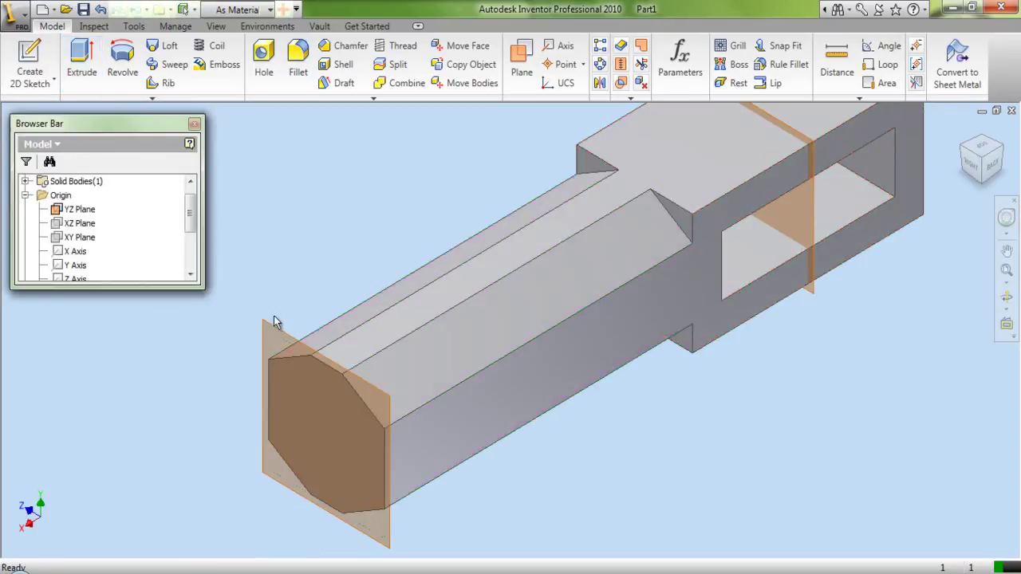
Hide the offset work plane at the shank's end and the YZ plane through the block
{"action": "right_click", "coordinate": [286, 339]}
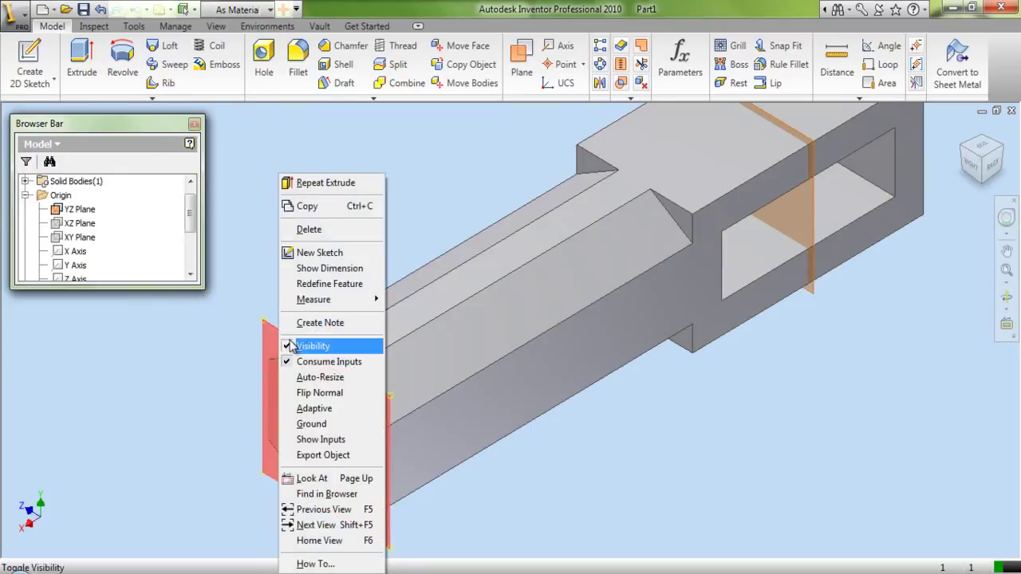
{"action": "left_click", "coordinate": [289, 347]}
{"action": "right_click", "coordinate": [815, 235]}
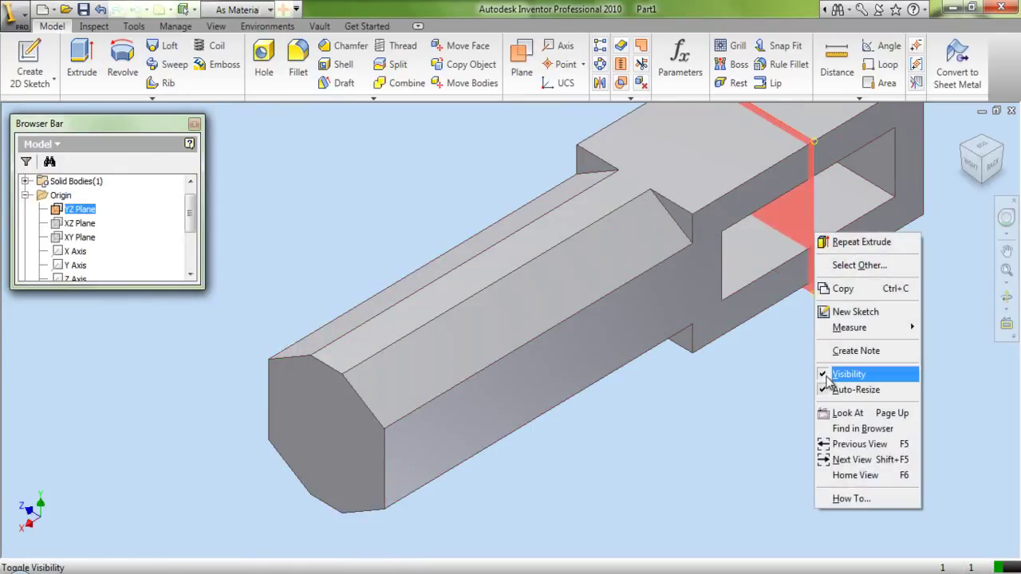
{"action": "left_click", "coordinate": [847, 373]}
{"action": "scroll", "coordinate": [724, 430], "scroll_direction": "up", "scroll_amount": 3}
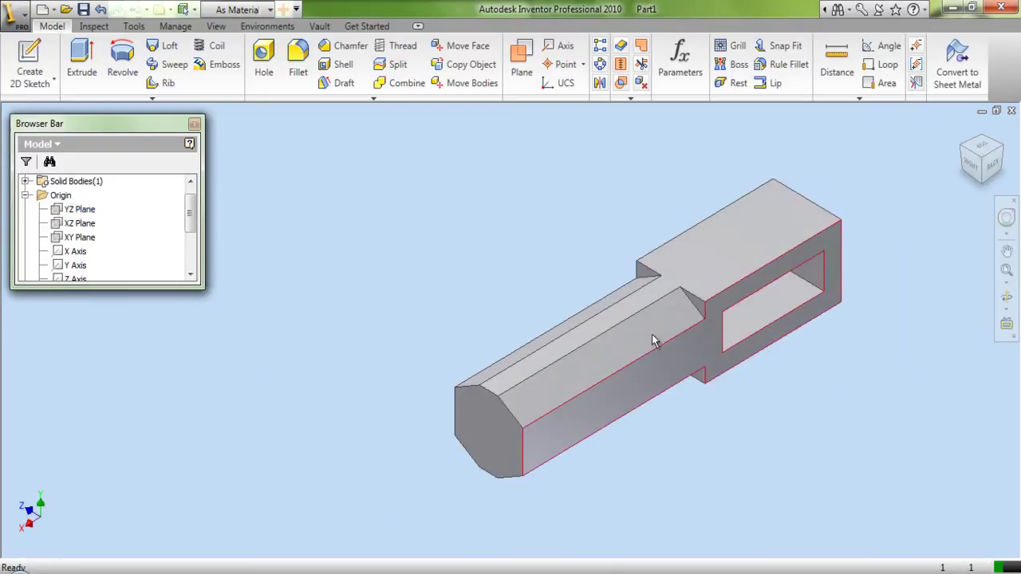
Create a folder named Hammer in the save location and save the part in it as Part1
{"action": "left_click", "coordinate": [83, 11]}
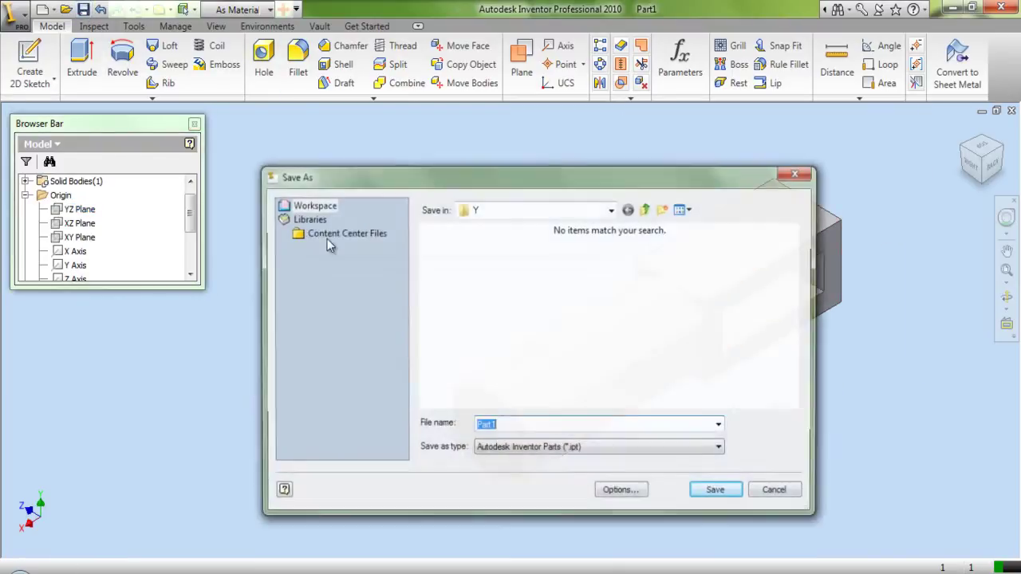
{"action": "key", "text": "ctrl+shift+n"}
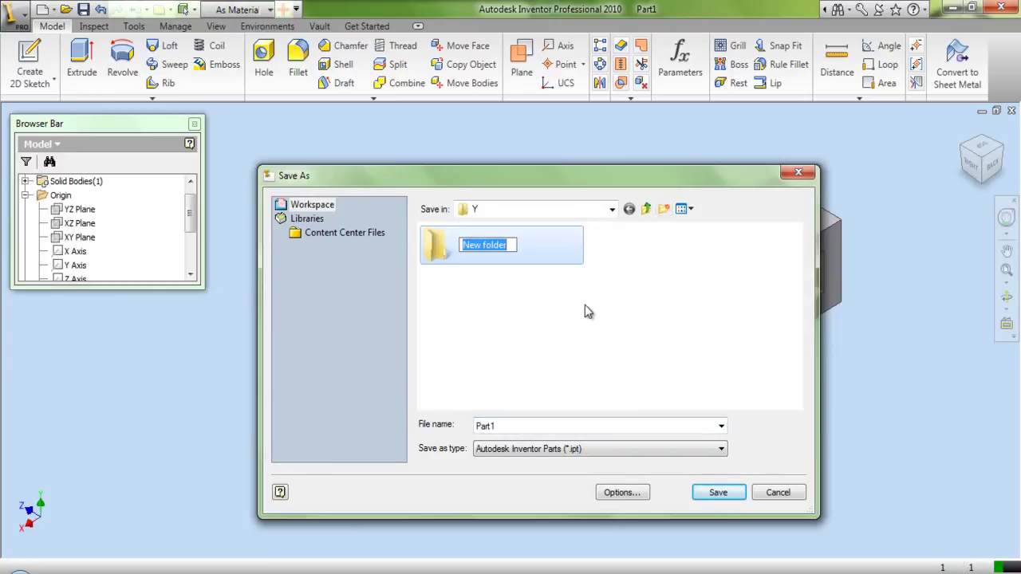
{"action": "type", "text": "H"}
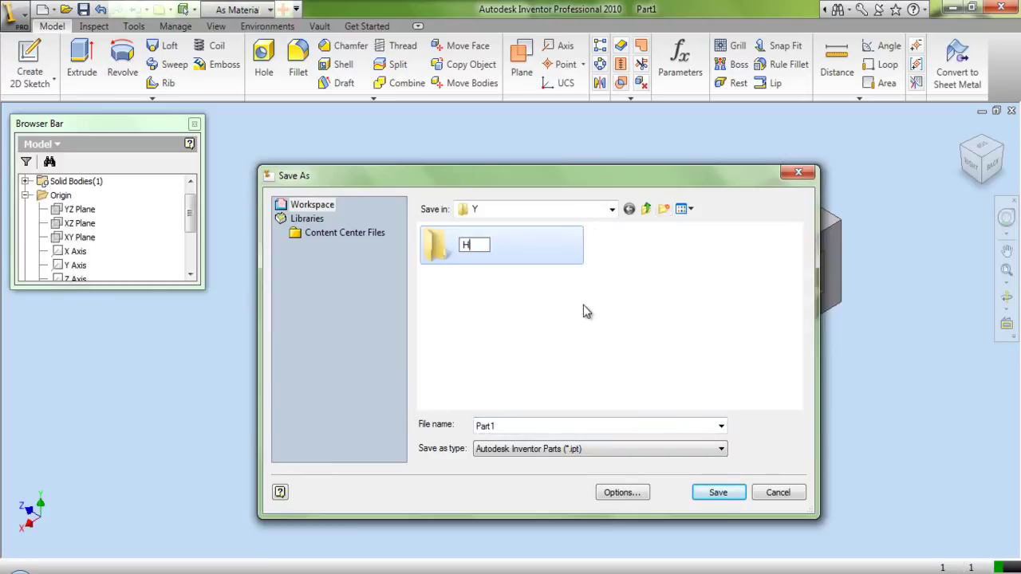
{"action": "type", "text": "ammer"}
{"action": "key", "text": "ctrl+a"}
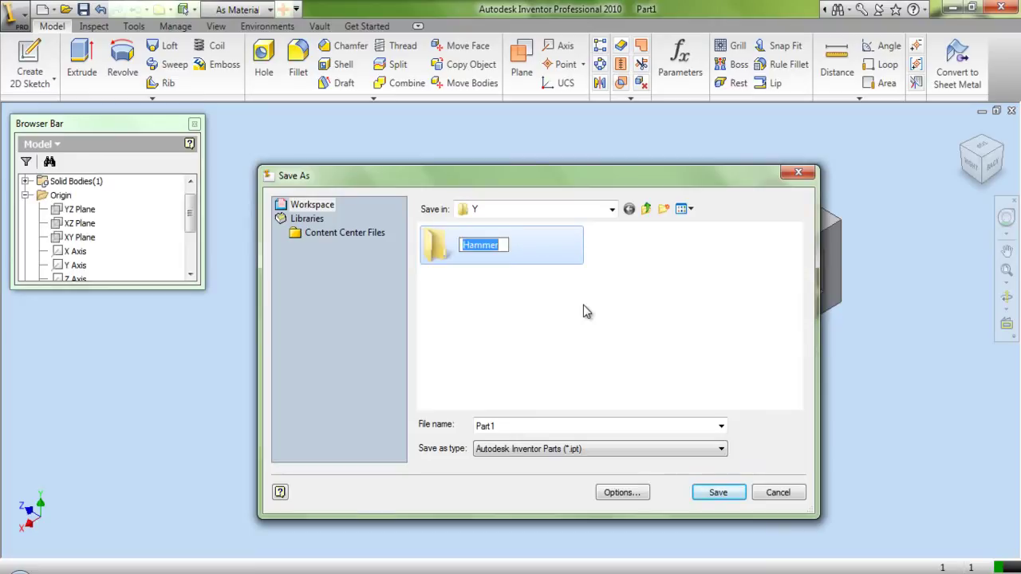
{"action": "key", "text": "Return"}
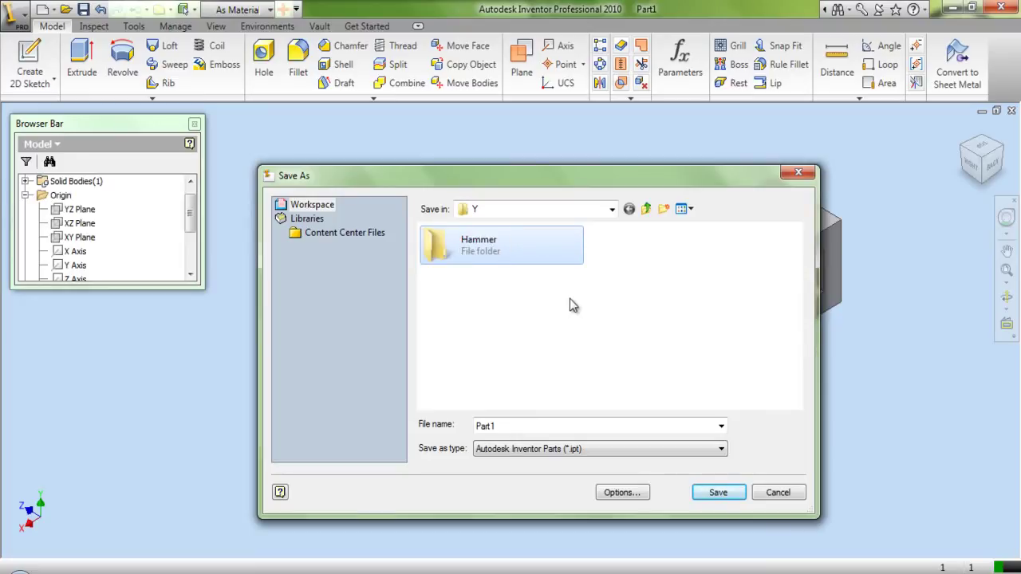
{"action": "double_click", "coordinate": [495, 252]}
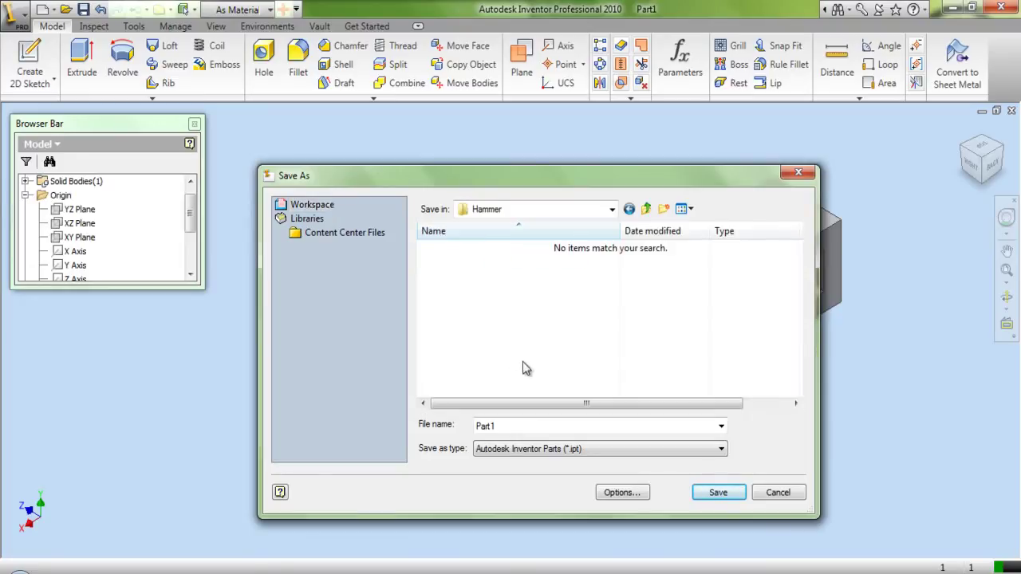
{"action": "left_click", "coordinate": [718, 493]}
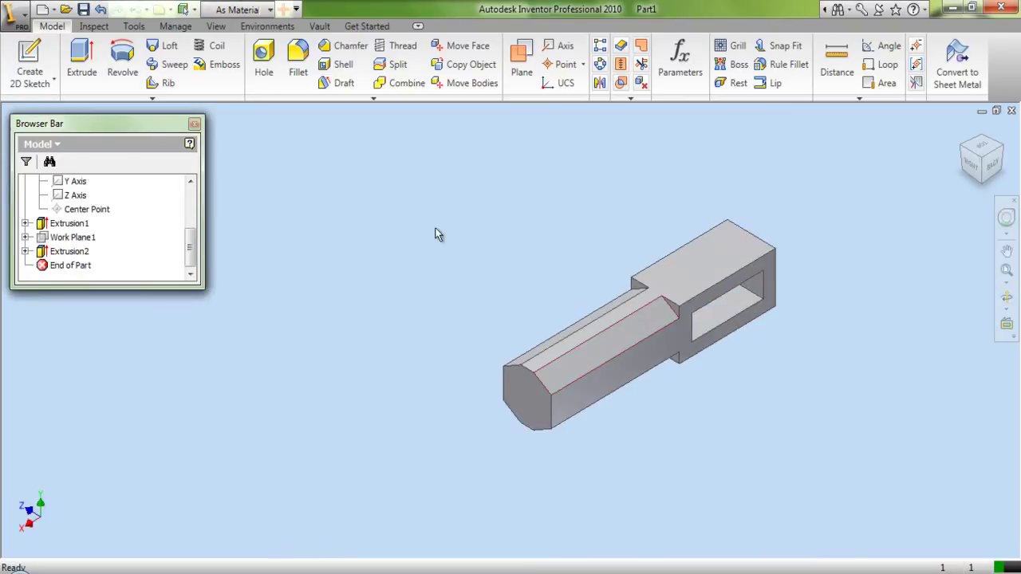
Start a fillet with a 0.125 in radius on the two upper edges where the shank's sloped faces meet the block
{"action": "left_click", "coordinate": [298, 71]}
{"action": "scroll", "coordinate": [646, 295], "scroll_direction": "up", "scroll_amount": 3}
{"action": "scroll", "coordinate": [647, 298], "scroll_direction": "up", "scroll_amount": 2}
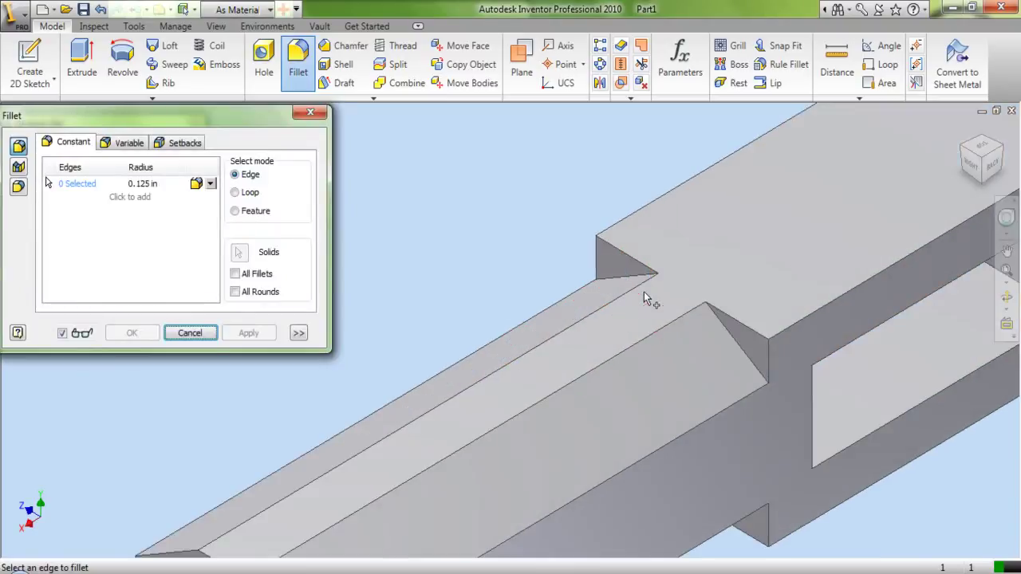
{"action": "left_click", "coordinate": [641, 281]}
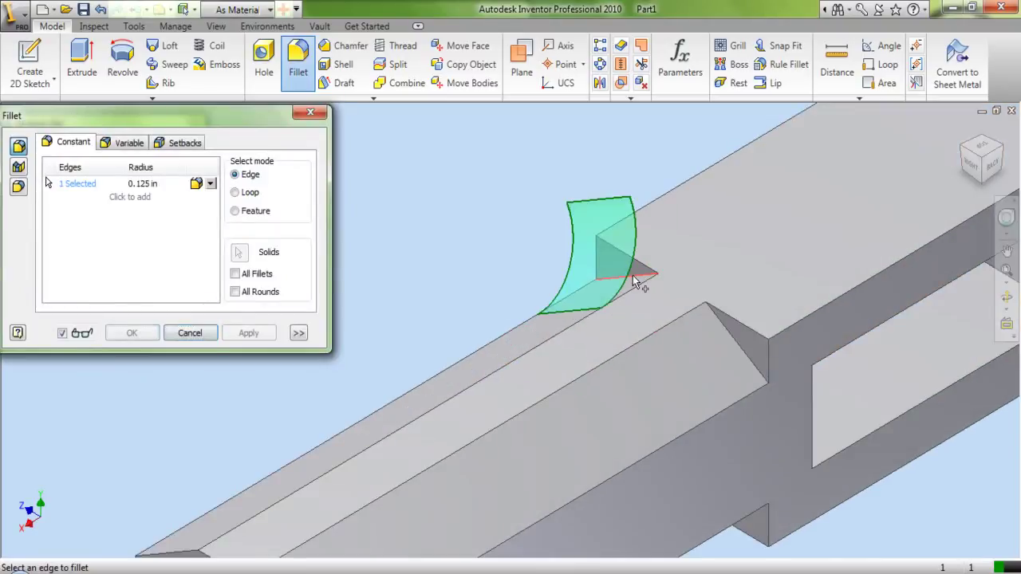
{"action": "left_click", "coordinate": [750, 363]}
Add the two matching lower edges between the shank's sloped faces and the block to the selection, and apply the 0.125 in fillet
{"action": "left_click", "coordinate": [1007, 298]}
{"action": "mouse_move", "coordinate": [648, 394]}
{"action": "left_mouse_down"}
{"action": "mouse_move", "coordinate": [616, 391]}
{"action": "mouse_move", "coordinate": [684, 345]}
{"action": "left_mouse_up"}
{"action": "right_click", "coordinate": [725, 318]}
{"action": "left_click", "coordinate": [758, 322]}
{"action": "left_click", "coordinate": [685, 465]}
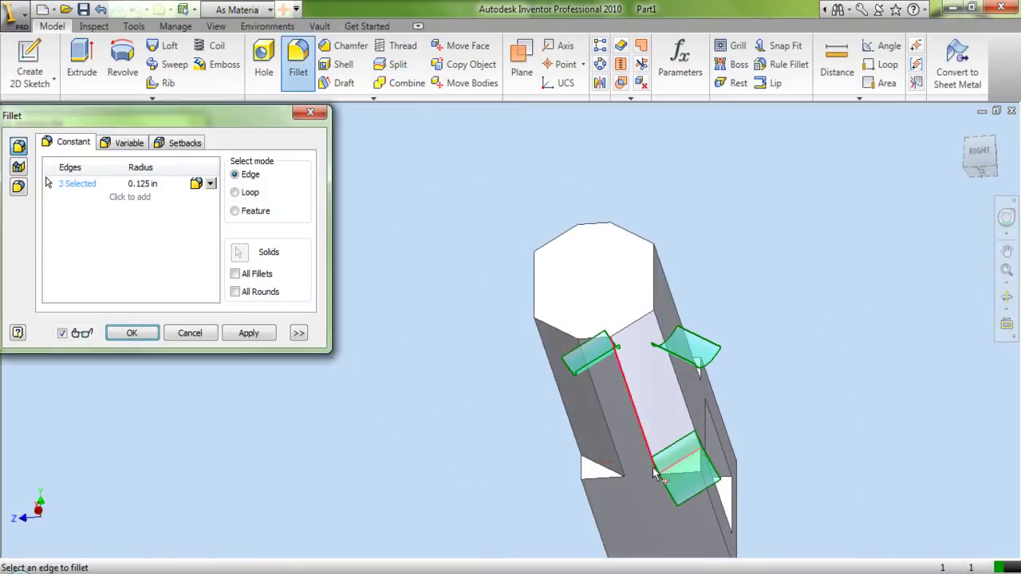
{"action": "left_click", "coordinate": [599, 472]}
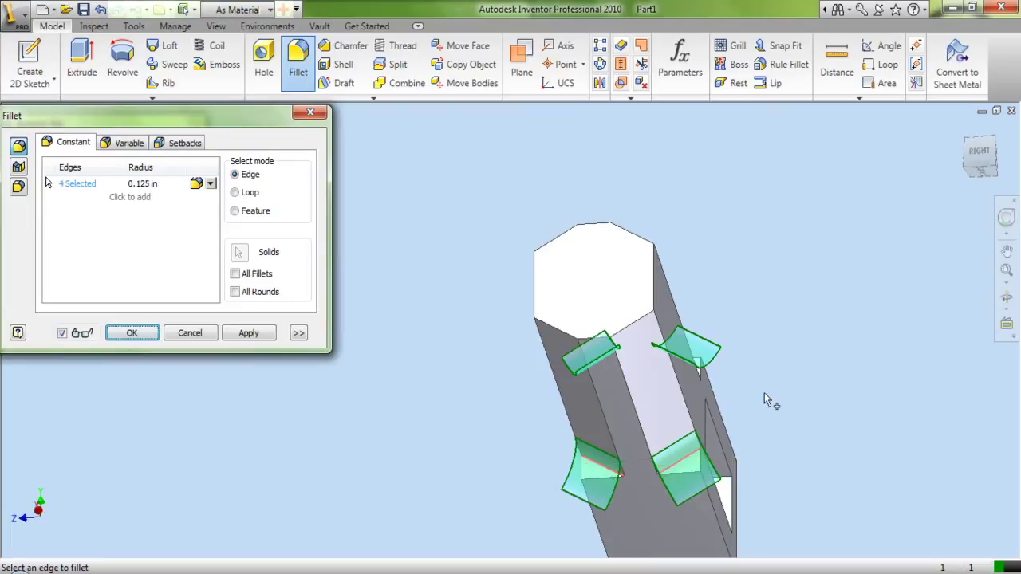
{"action": "left_click", "coordinate": [989, 157]}
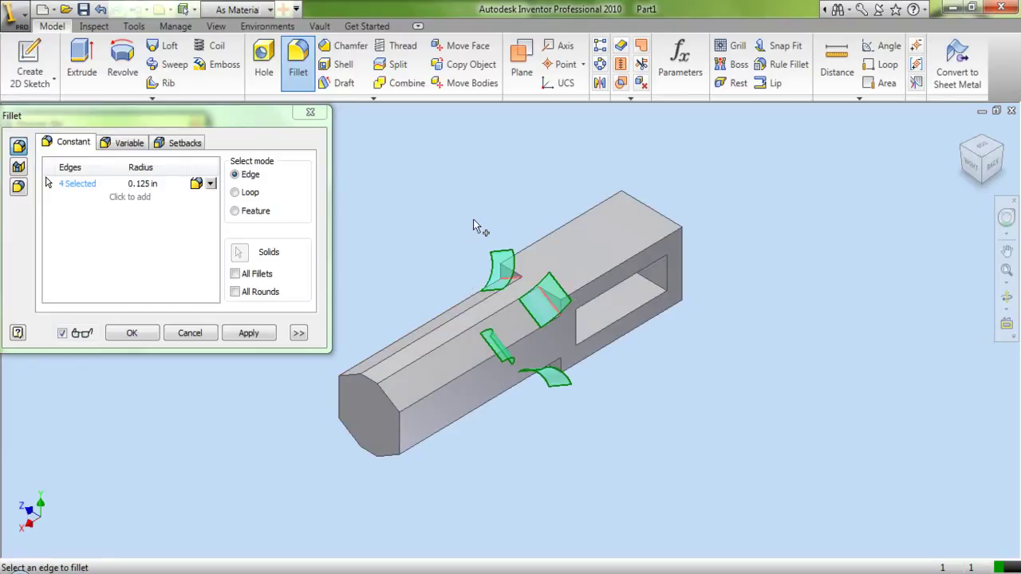
{"action": "scroll", "coordinate": [475, 216], "scroll_direction": "up", "scroll_amount": 3}
{"action": "left_click", "coordinate": [136, 335]}
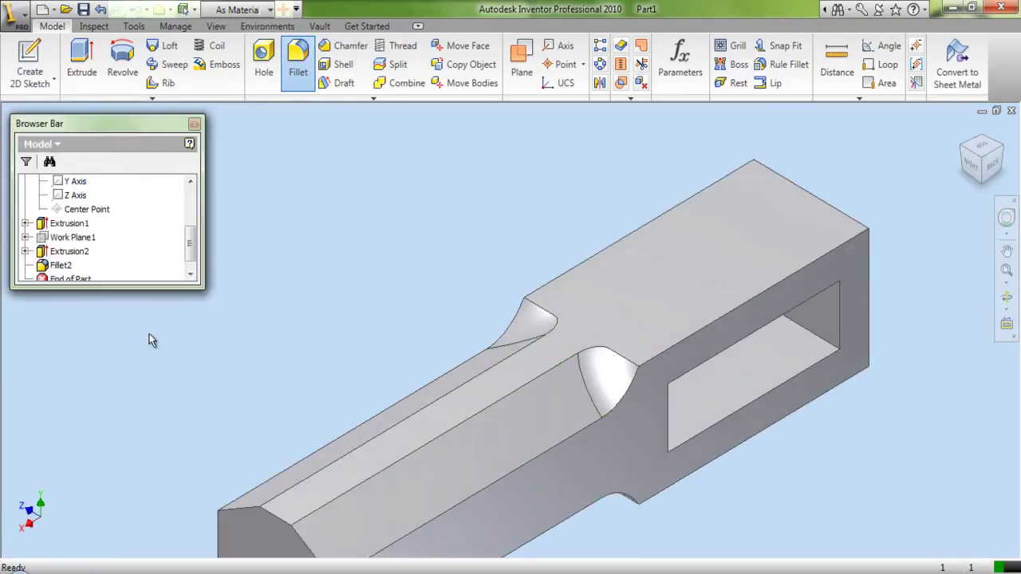
Start a sketch on the XZ plane and project the edge of the block's free end face into it
{"action": "scroll", "coordinate": [450, 259], "scroll_direction": "down", "scroll_amount": 3}
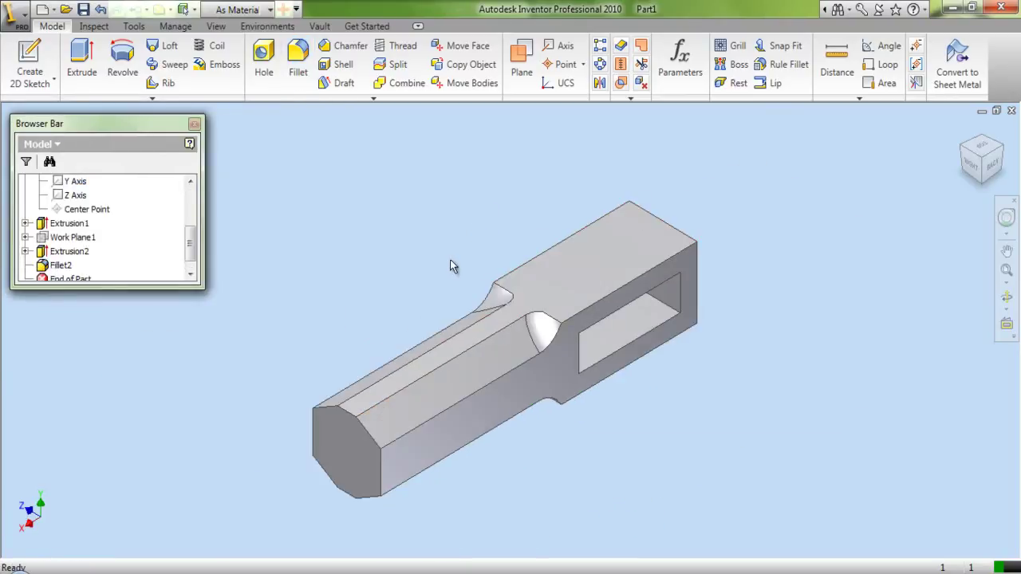
{"action": "left_click", "coordinate": [1004, 153]}
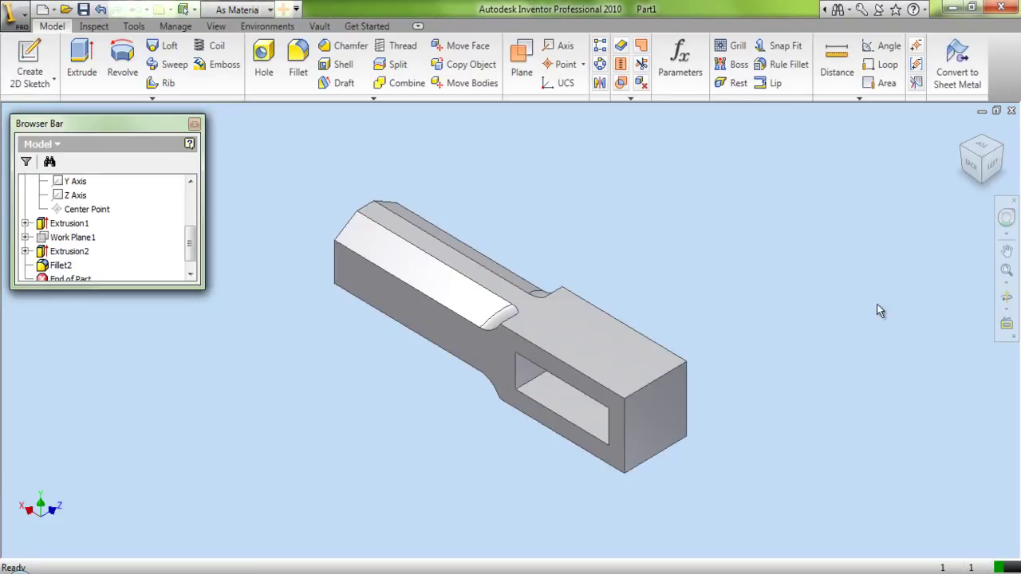
{"action": "left_click", "coordinate": [32, 60]}
{"action": "scroll", "coordinate": [77, 207], "scroll_direction": "up", "scroll_amount": 2}
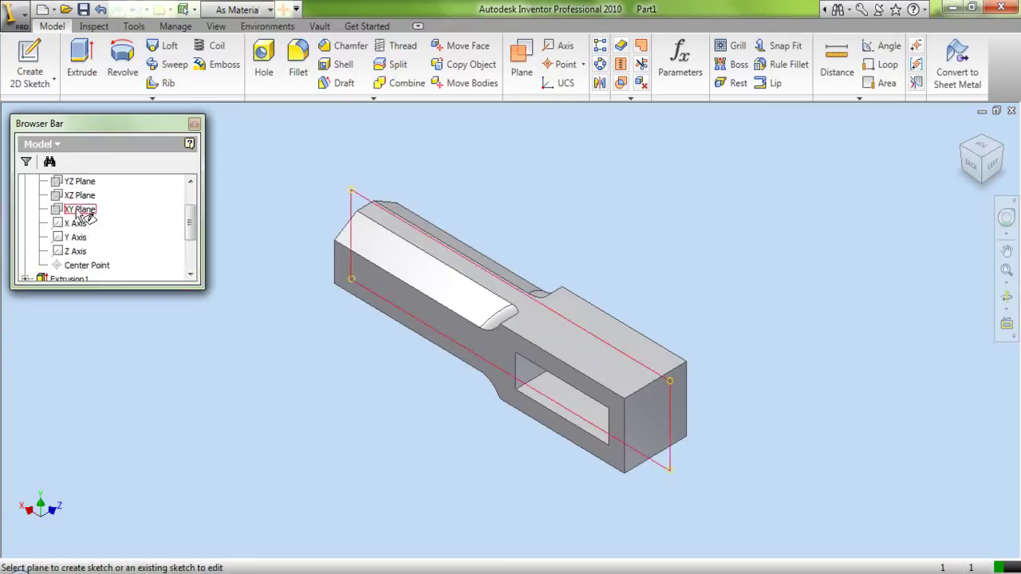
{"action": "left_click", "coordinate": [77, 199]}
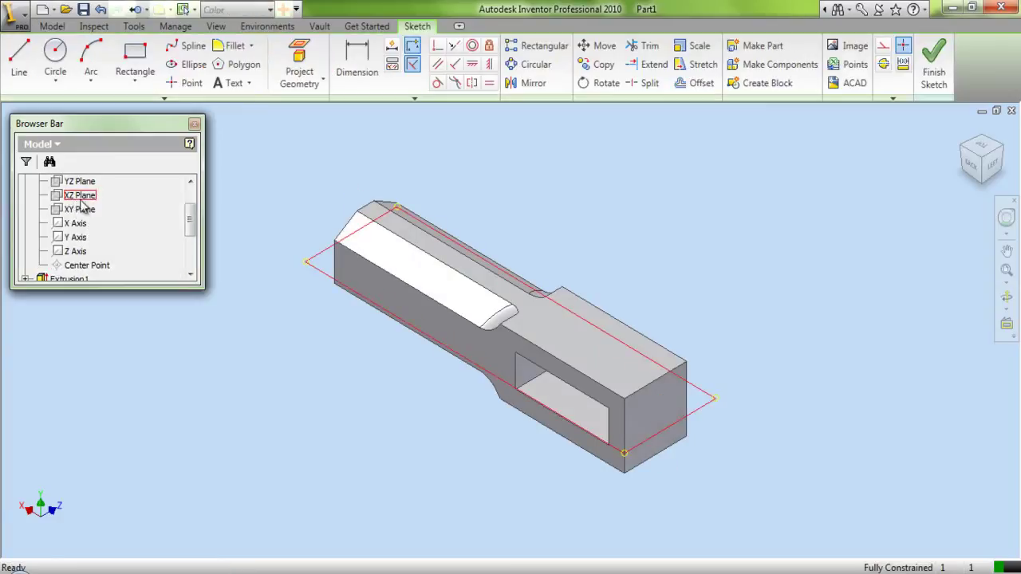
{"action": "left_click", "coordinate": [300, 68]}
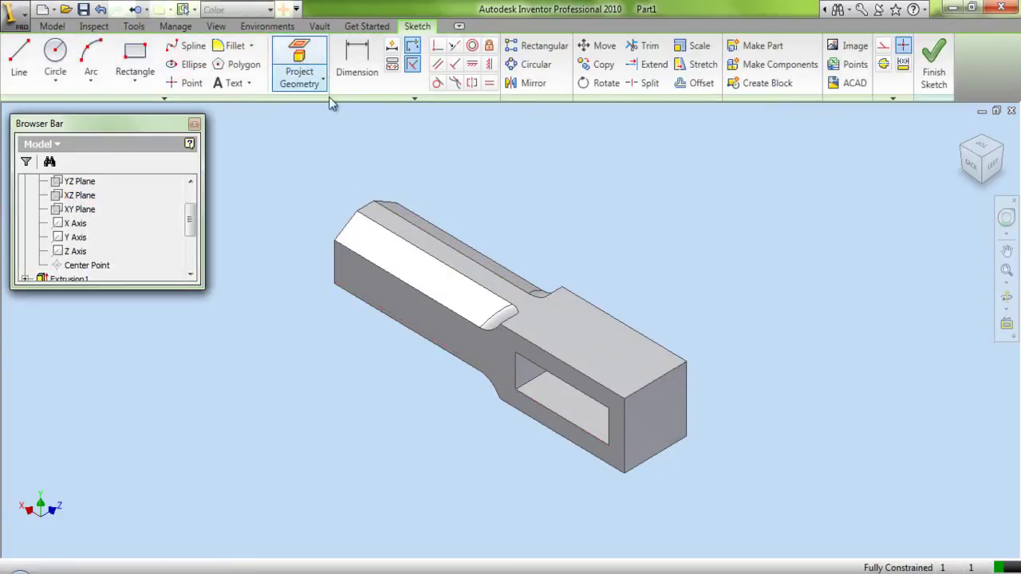
{"action": "left_click", "coordinate": [663, 376]}
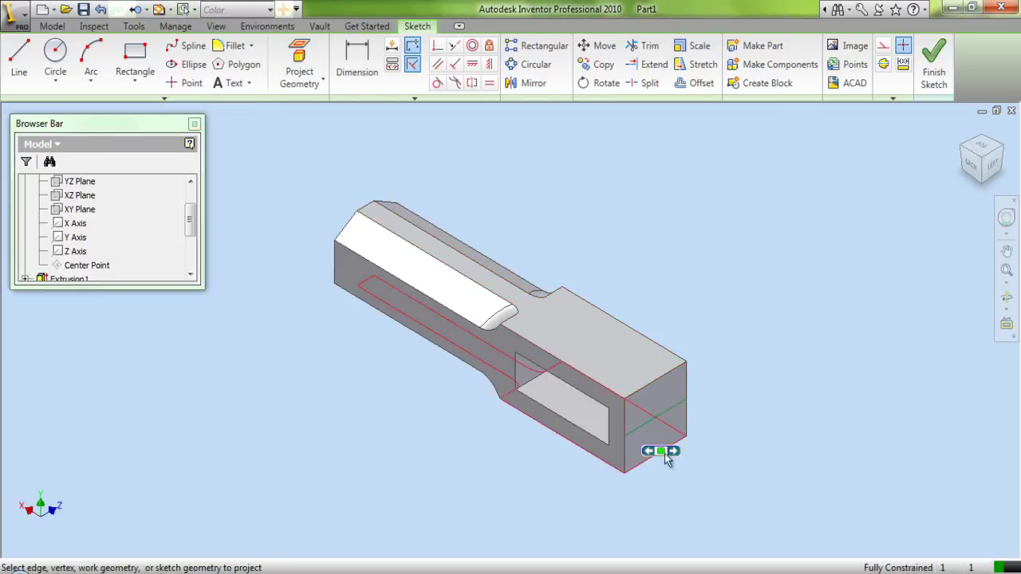
{"action": "right_click", "coordinate": [720, 363]}
{"action": "left_click", "coordinate": [739, 372]}
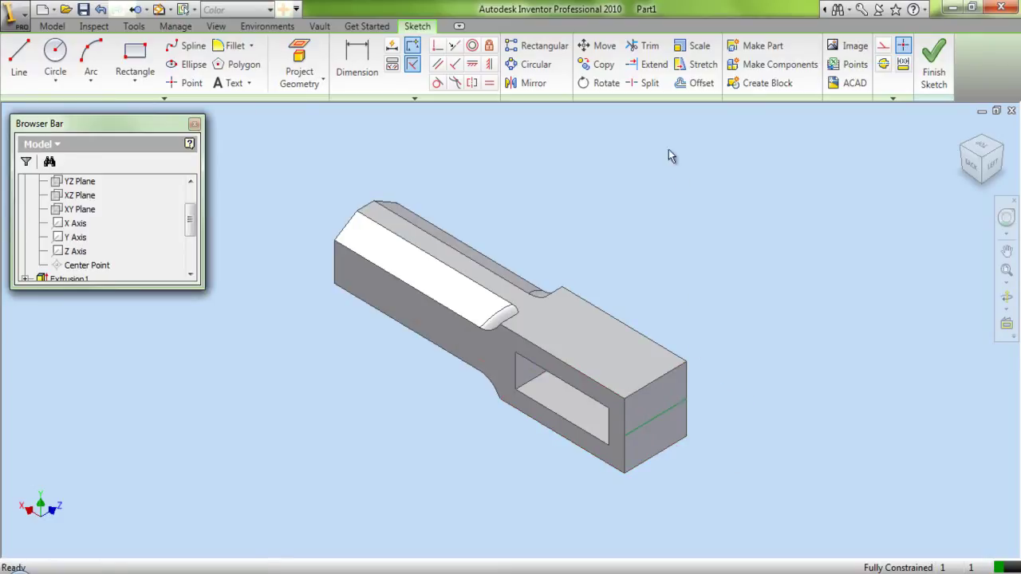
Offset the projected end line about 0.5 in outward from the block's free end
{"action": "left_click", "coordinate": [691, 87]}
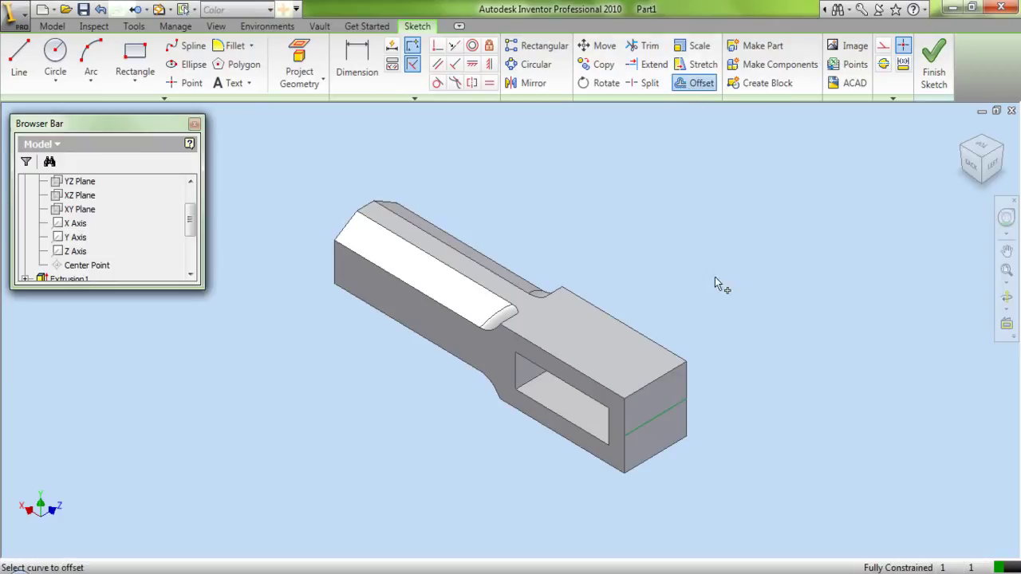
{"action": "left_click", "coordinate": [670, 419]}
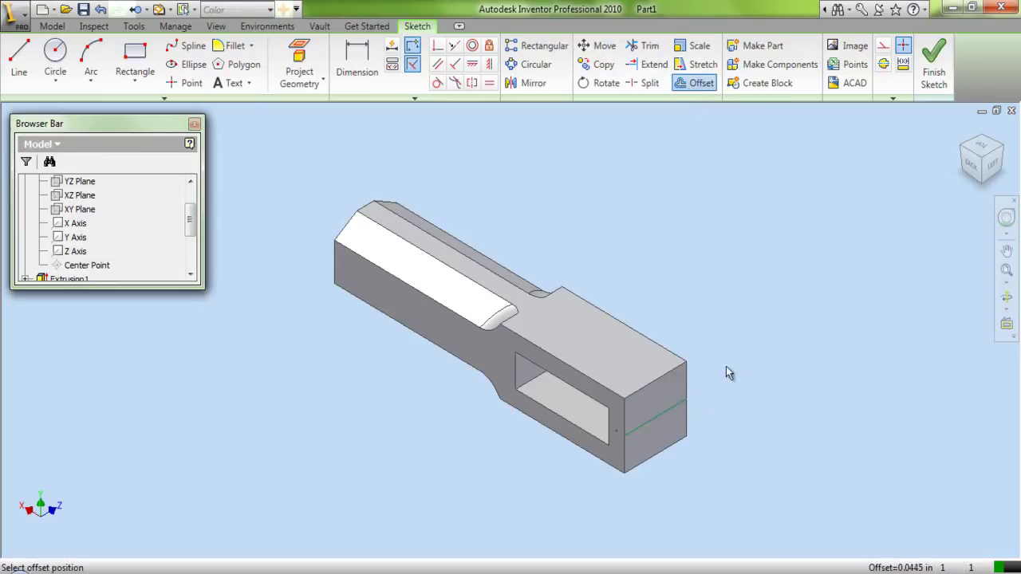
{"action": "left_click", "coordinate": [770, 457]}
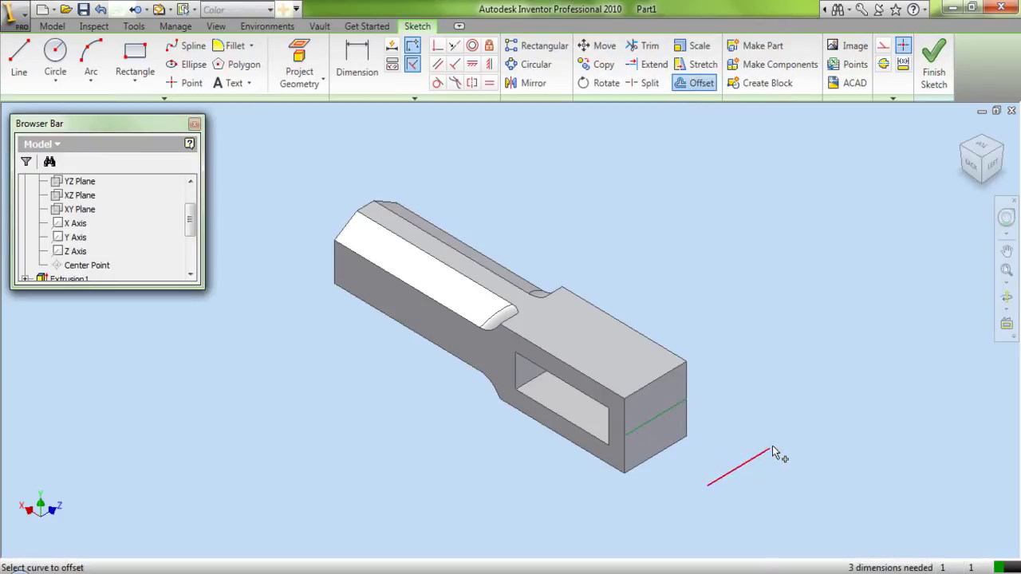
{"action": "right_click", "coordinate": [747, 361]}
{"action": "left_click", "coordinate": [766, 372]}
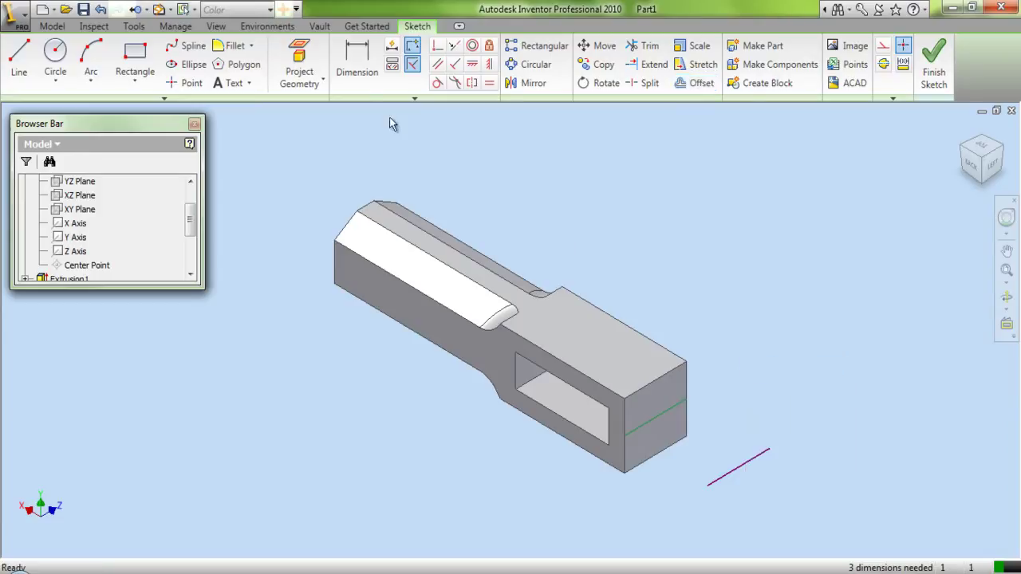
Dimension the distance between the projected end line and the offset line as 1 in
{"action": "left_click", "coordinate": [357, 62]}
{"action": "left_click", "coordinate": [734, 477]}
{"action": "left_click", "coordinate": [668, 416]}
{"action": "left_click", "coordinate": [712, 447]}
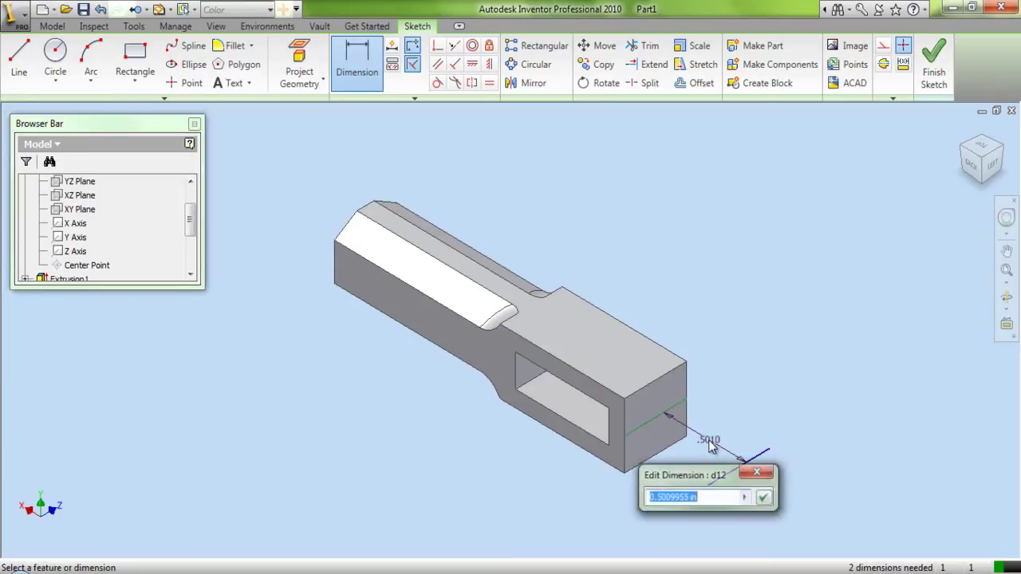
{"action": "type", "text": "1"}
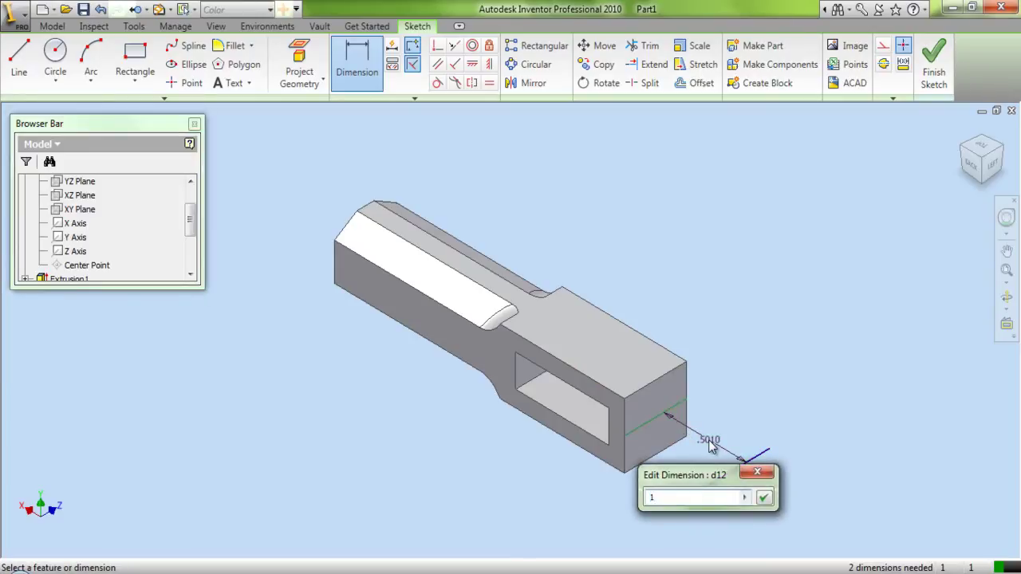
{"action": "key", "text": "Return"}
{"action": "scroll", "coordinate": [622, 371], "scroll_direction": "down", "scroll_amount": 3}
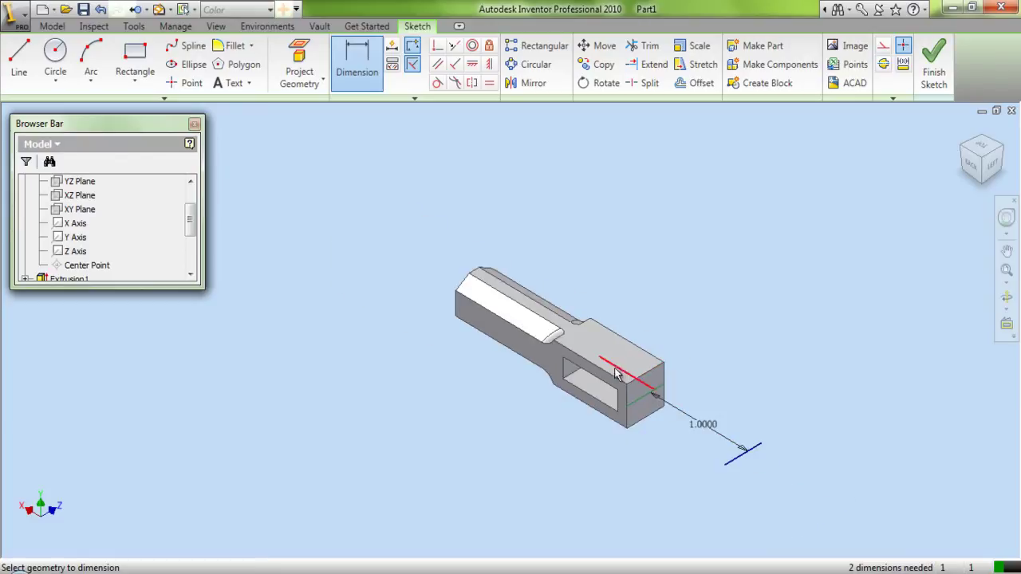
{"action": "scroll", "coordinate": [710, 461], "scroll_direction": "up", "scroll_amount": 3}
{"action": "right_click", "coordinate": [707, 339]}
{"action": "left_click", "coordinate": [724, 342]}
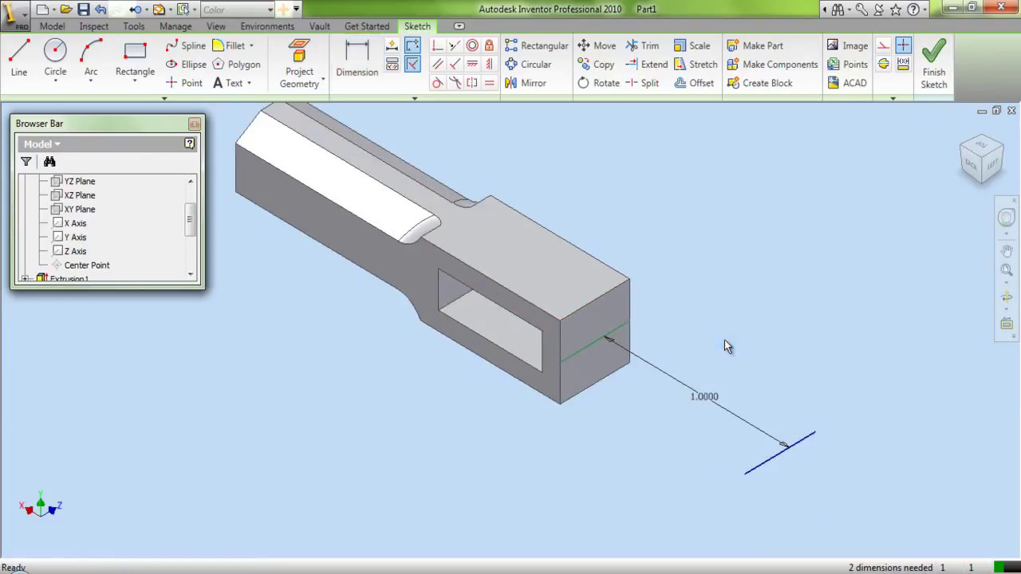
Draw a straight side line from the projected line's end on the slotted side to the matching end of the offset line
{"action": "left_click", "coordinate": [13, 64]}
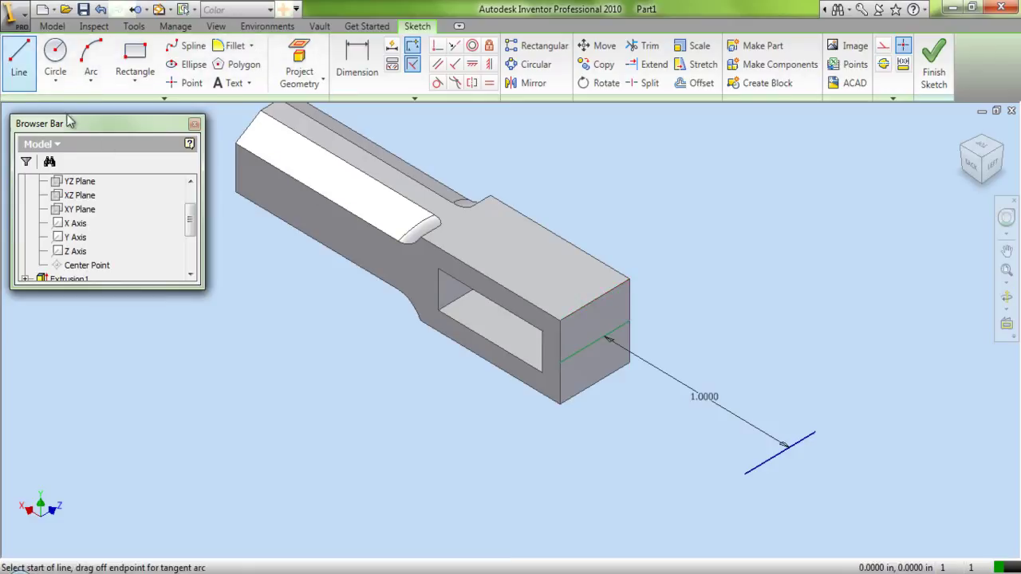
{"action": "left_click", "coordinate": [562, 363]}
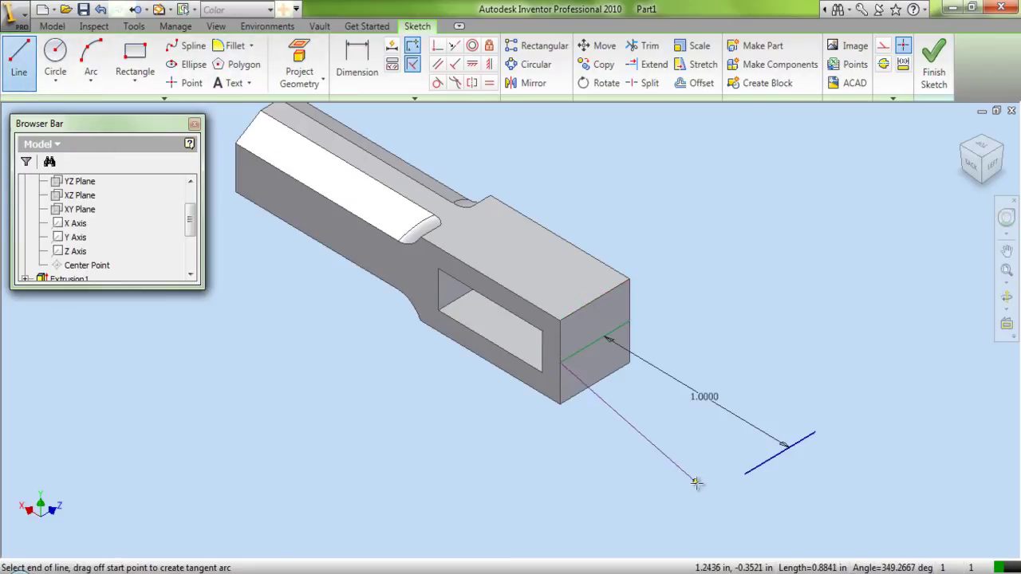
{"action": "left_click", "coordinate": [746, 475]}
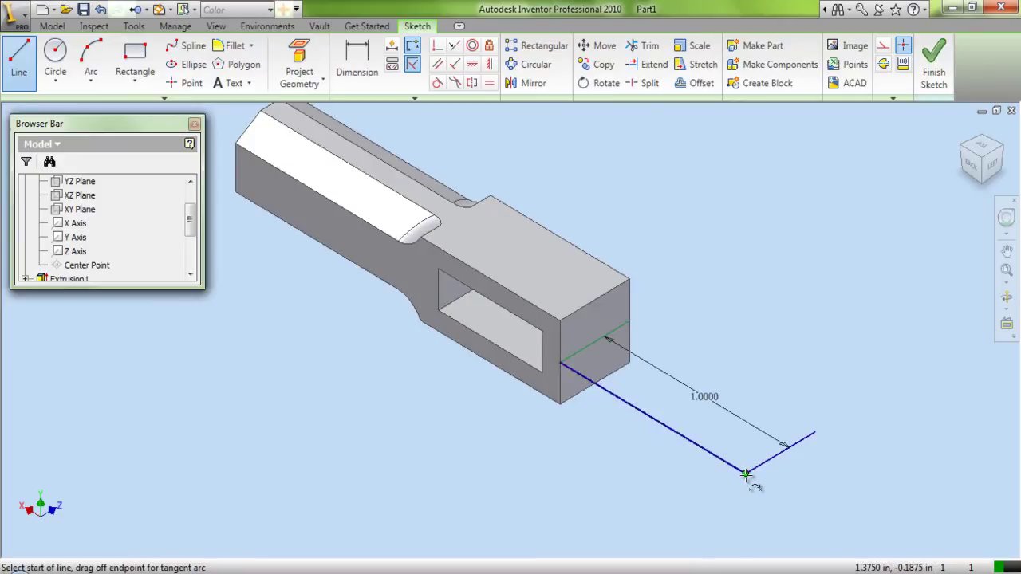
{"action": "right_click", "coordinate": [702, 416]}
{"action": "left_click", "coordinate": [730, 235]}
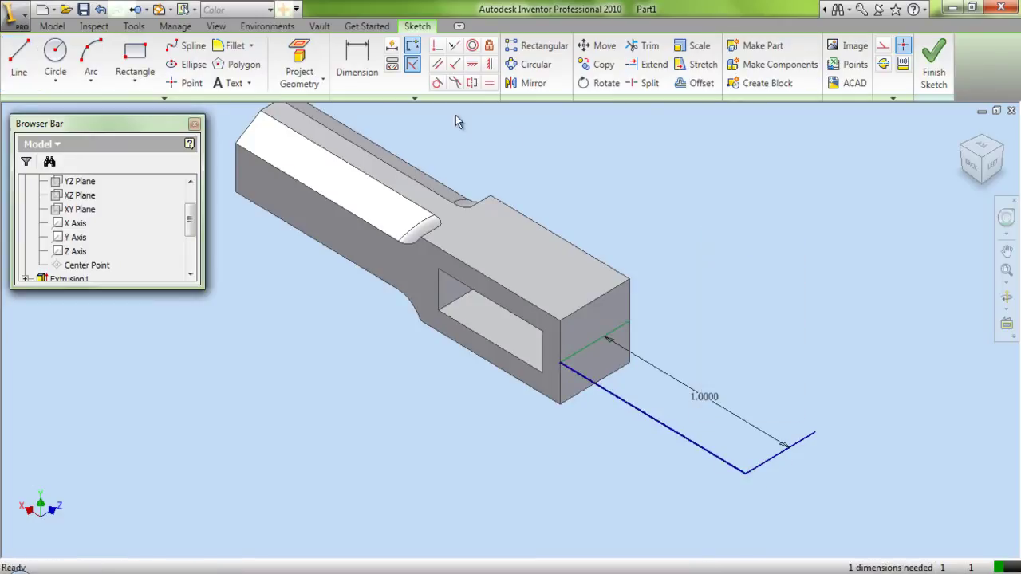
Dimension the length of the outer offset line as 0.0630 in
{"action": "left_click", "coordinate": [357, 64]}
{"action": "left_click", "coordinate": [806, 438]}
{"action": "left_click", "coordinate": [822, 465]}
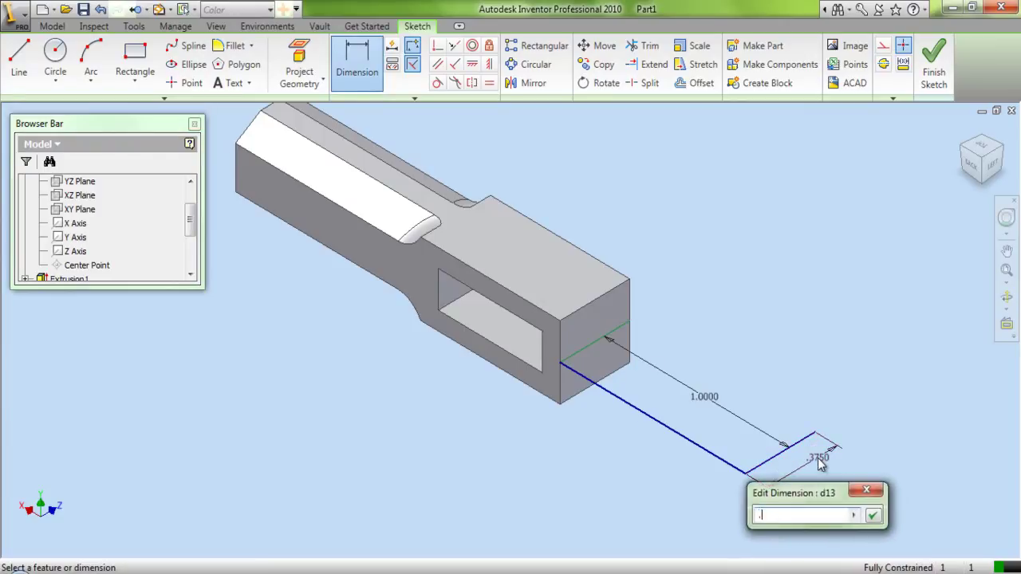
{"action": "scroll", "coordinate": [786, 479], "scroll_direction": "up", "scroll_amount": 3}
{"action": "type", "text": ".0630"}
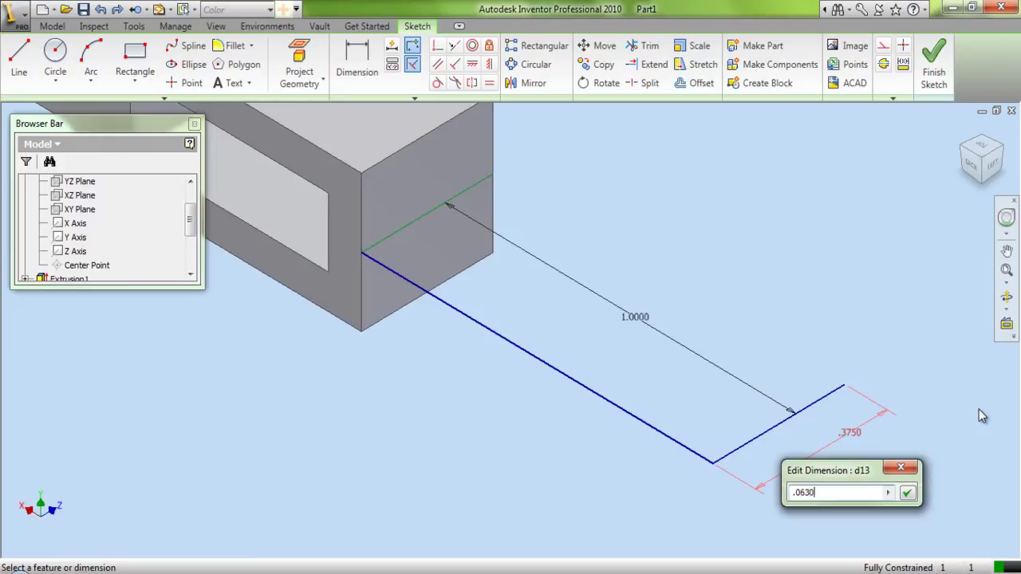
{"action": "key", "text": "Return"}
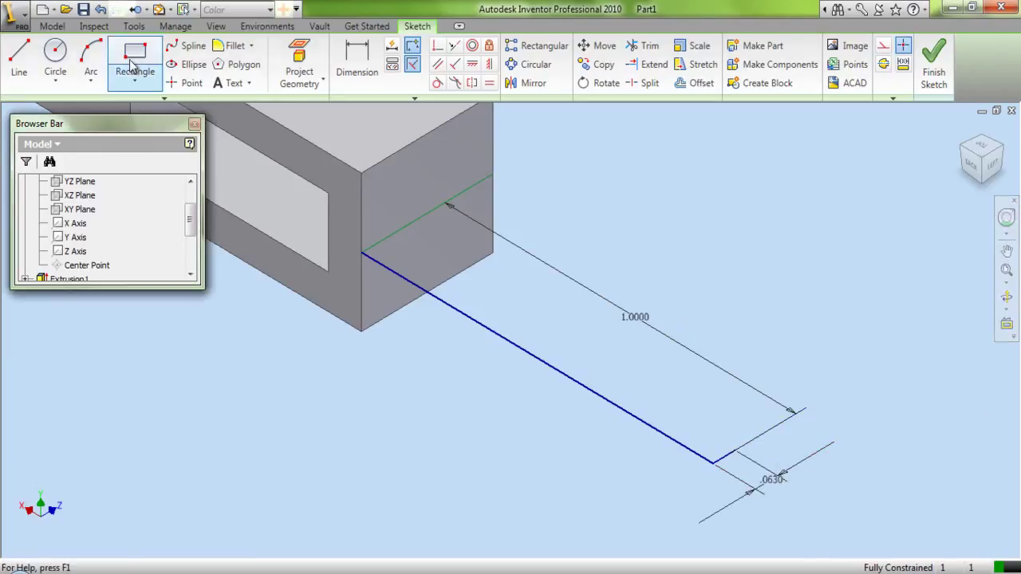
Close the tapered profile with a straight line from the projected end line's open end to the free end of the 0.0630 in line
{"action": "left_click", "coordinate": [19, 60]}
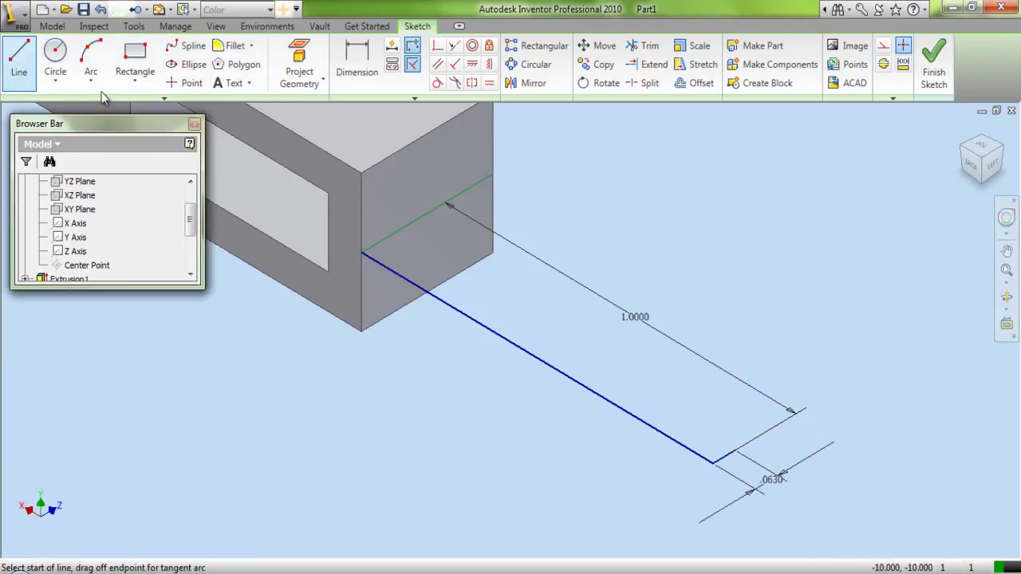
{"action": "left_click", "coordinate": [494, 174]}
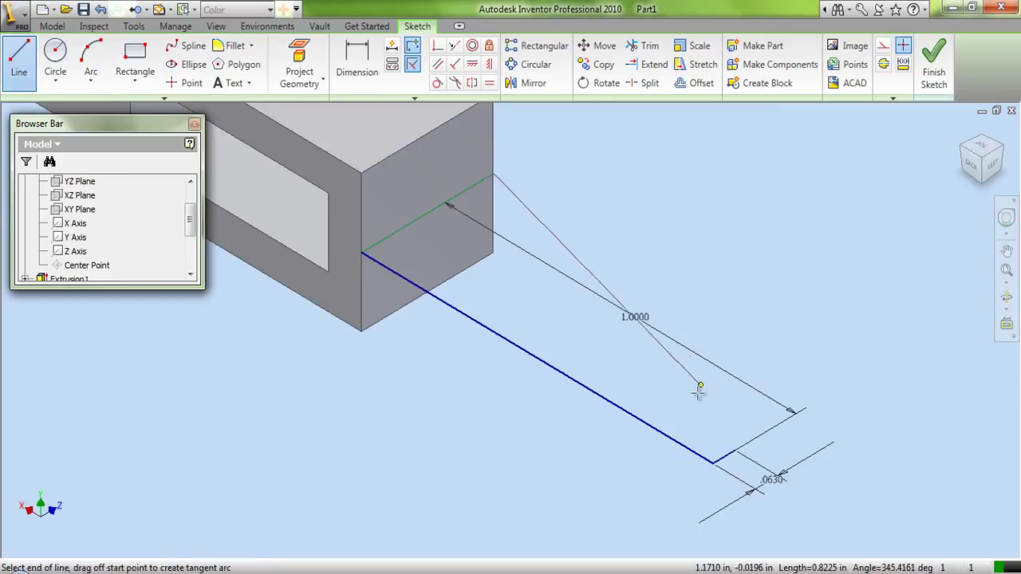
{"action": "left_click", "coordinate": [736, 451]}
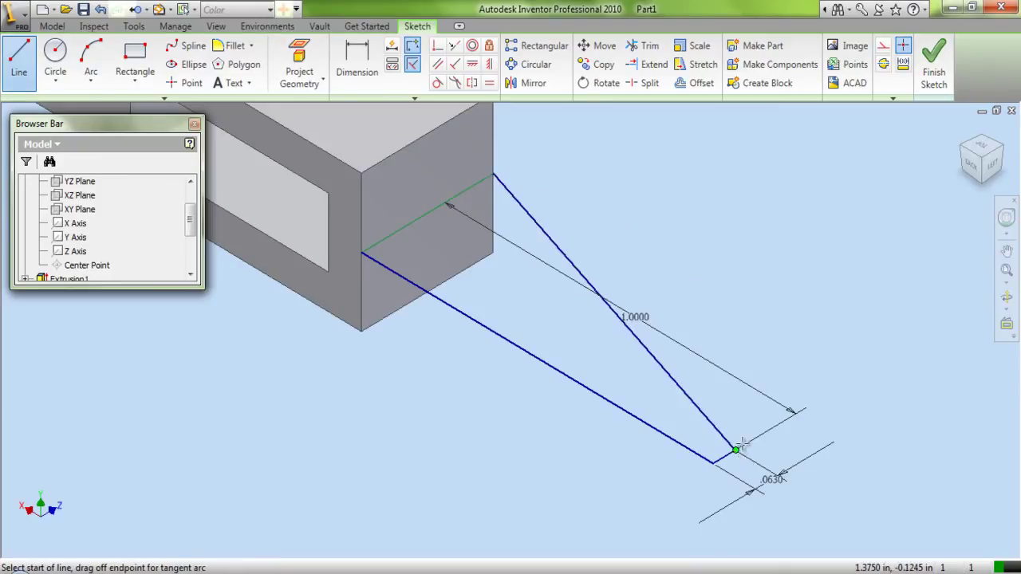
{"action": "right_click", "coordinate": [731, 316]}
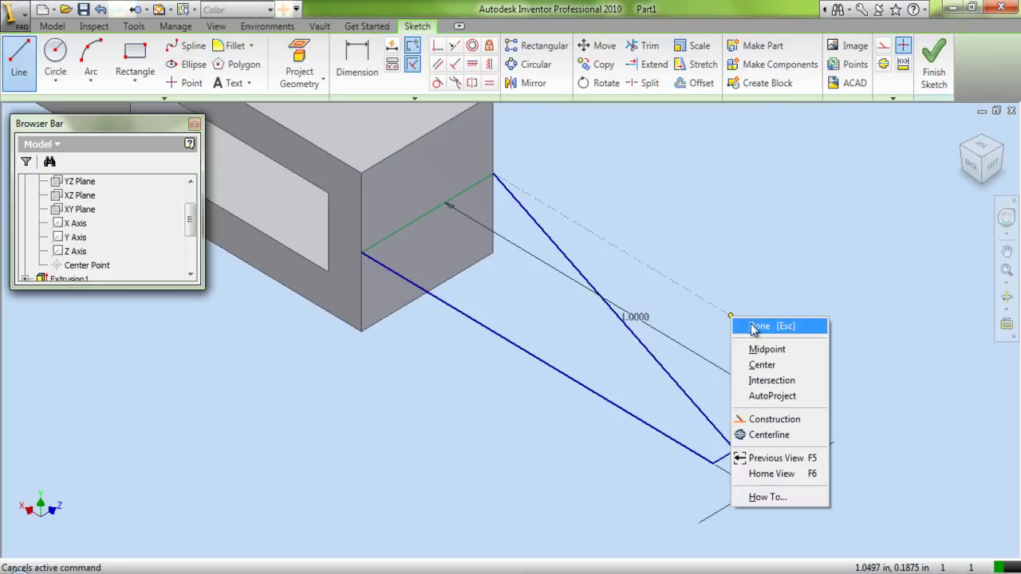
{"action": "left_click", "coordinate": [754, 327]}
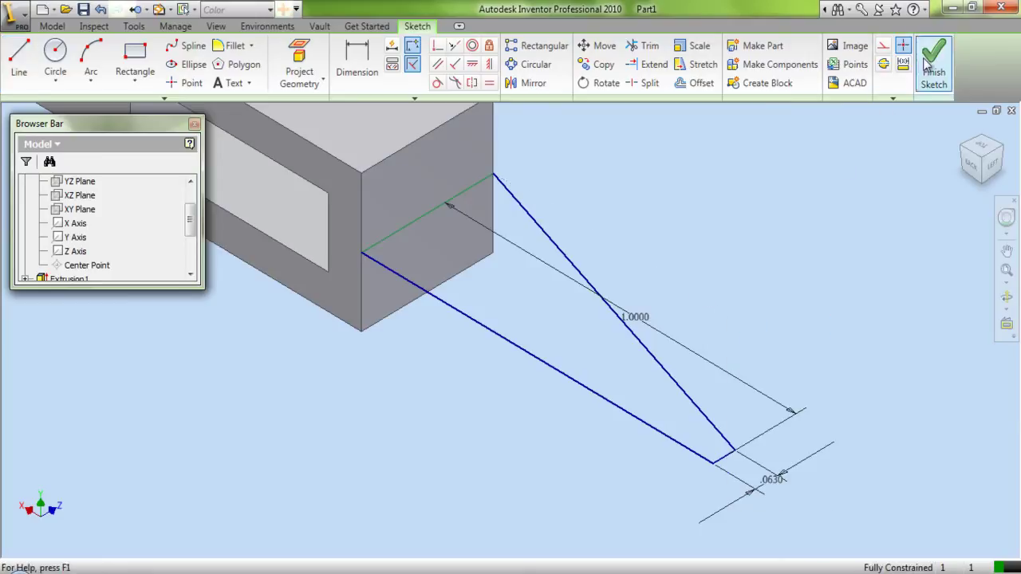
Finish the sketch and extrude the tapered profile symmetrically about its plane, with the 0.375 in distance measured from the block's end edge
{"action": "left_click", "coordinate": [81, 57]}
{"action": "left_click", "coordinate": [464, 236]}
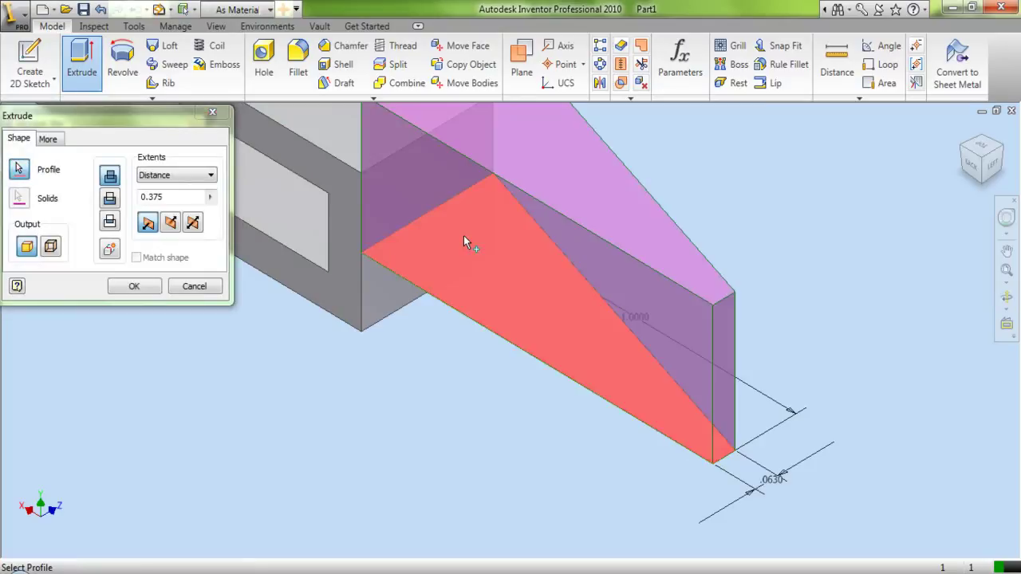
{"action": "left_click", "coordinate": [176, 175]}
{"action": "left_click", "coordinate": [146, 225]}
{"action": "left_click", "coordinate": [192, 225]}
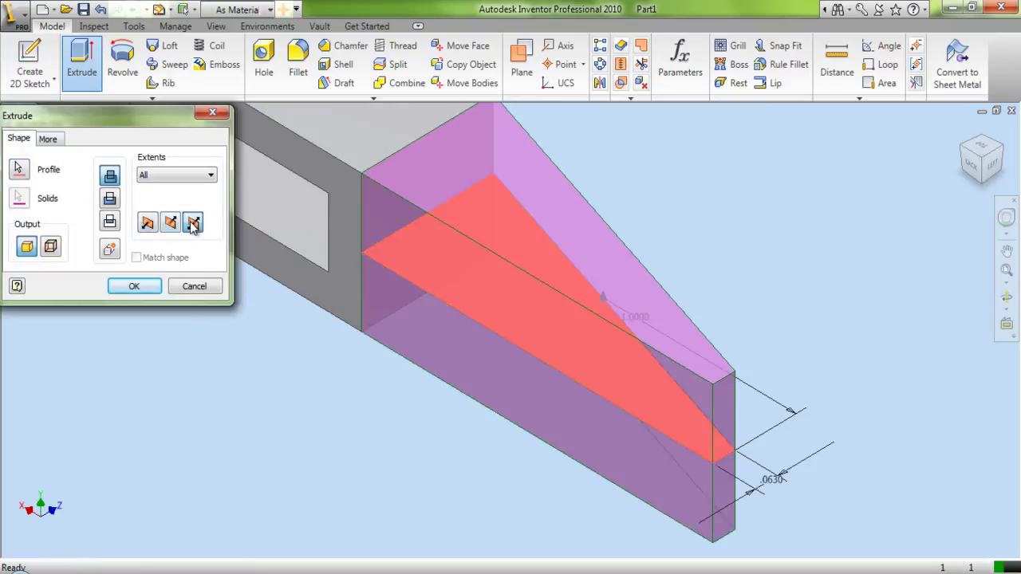
{"action": "left_click", "coordinate": [177, 178]}
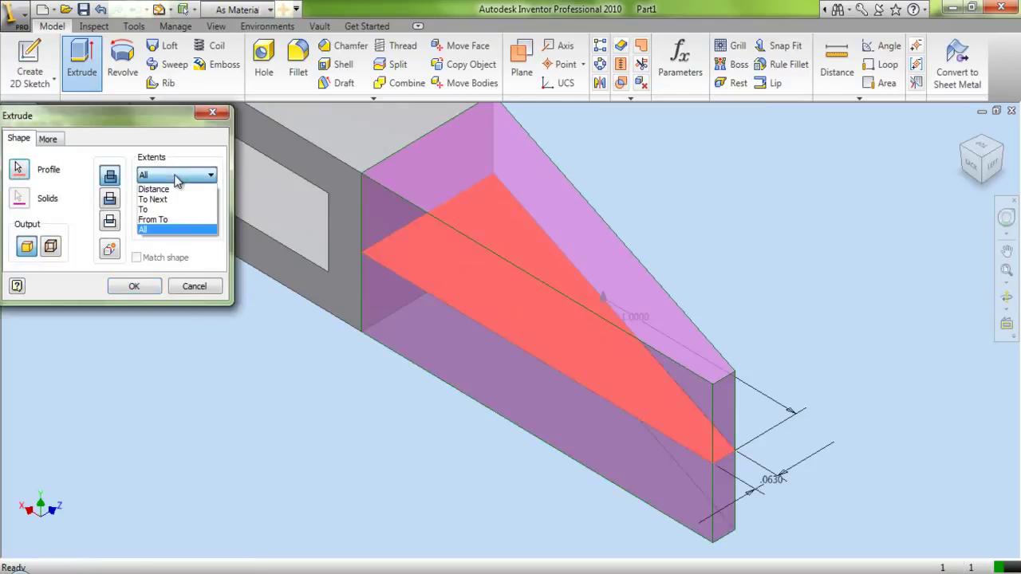
{"action": "left_click", "coordinate": [180, 189]}
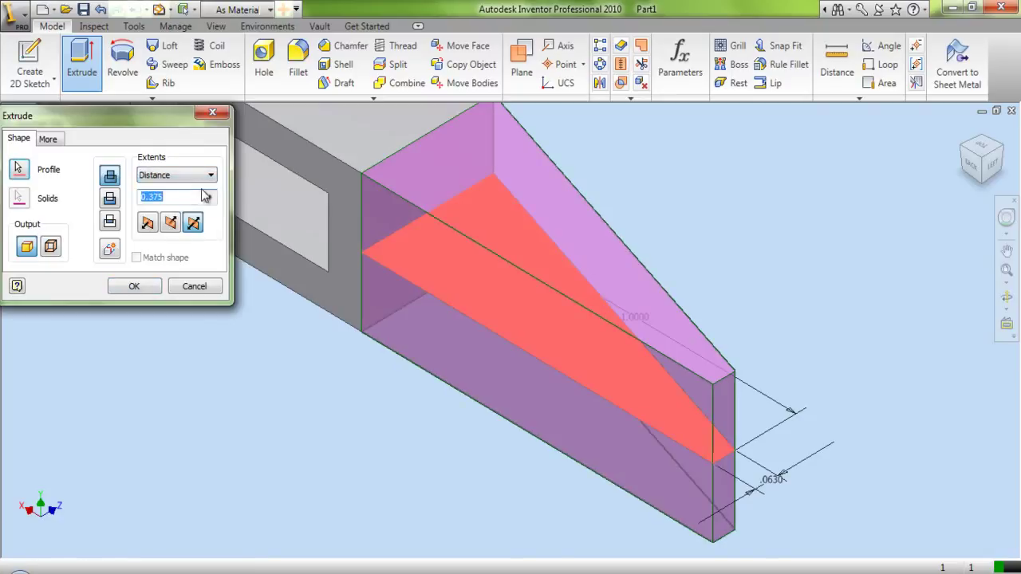
{"action": "left_click", "coordinate": [210, 197]}
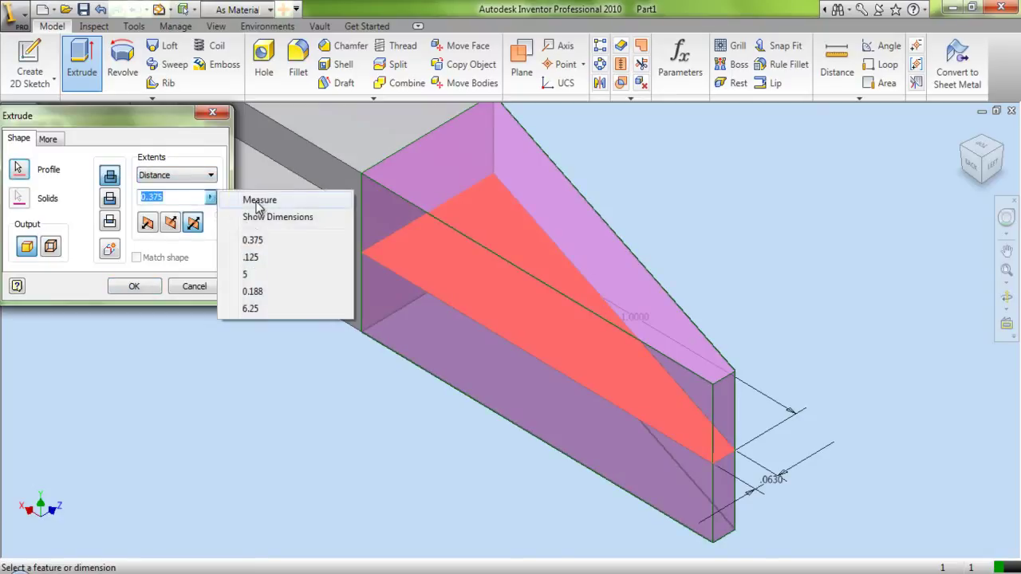
{"action": "left_click", "coordinate": [254, 199]}
{"action": "left_click", "coordinate": [358, 221]}
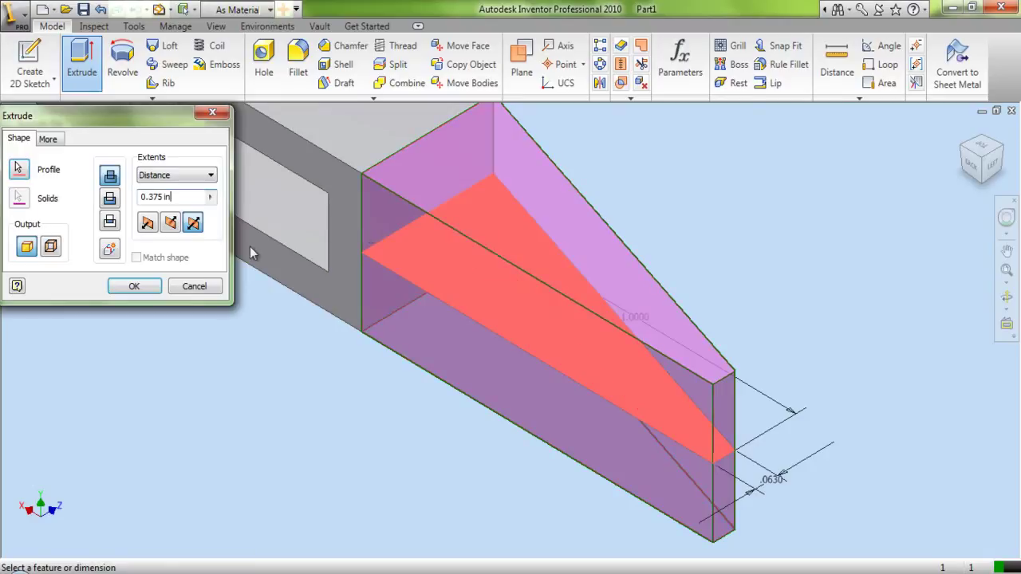
{"action": "left_click", "coordinate": [142, 286]}
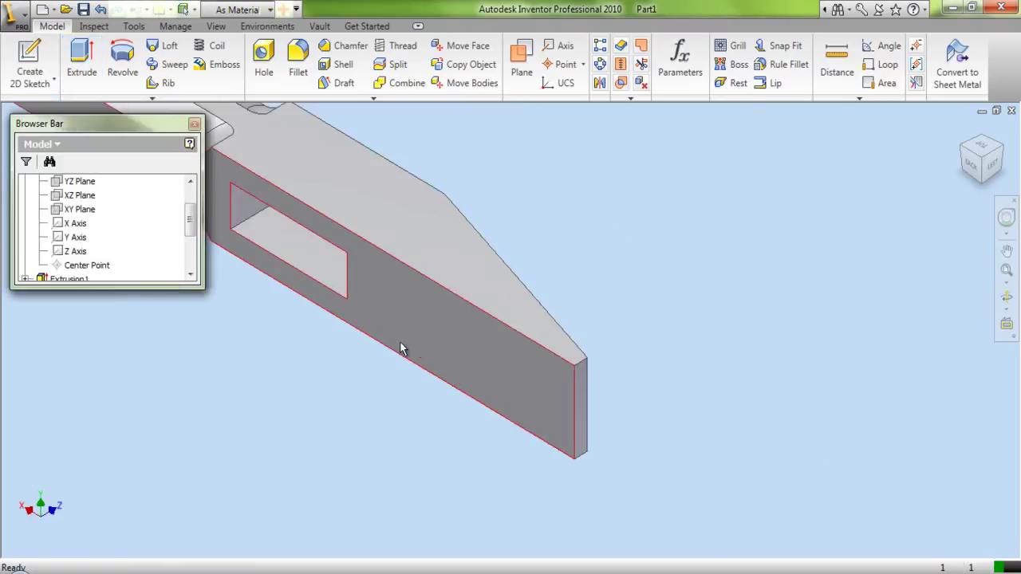
Show the finished hammer head in its home view, close the part and create a new assembly
{"action": "scroll", "coordinate": [399, 347], "scroll_direction": "up", "scroll_amount": 5}
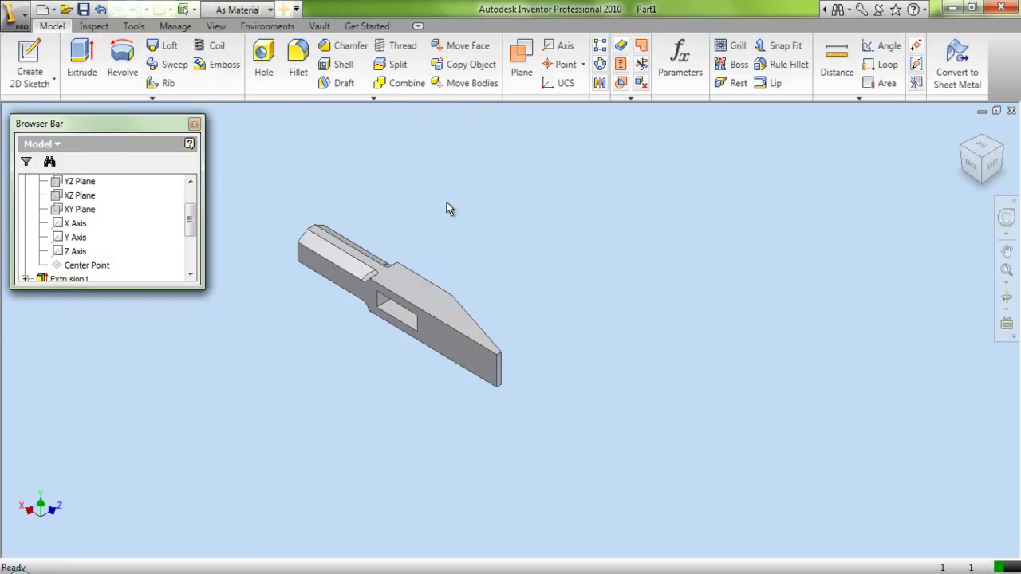
{"action": "key", "text": "F6"}
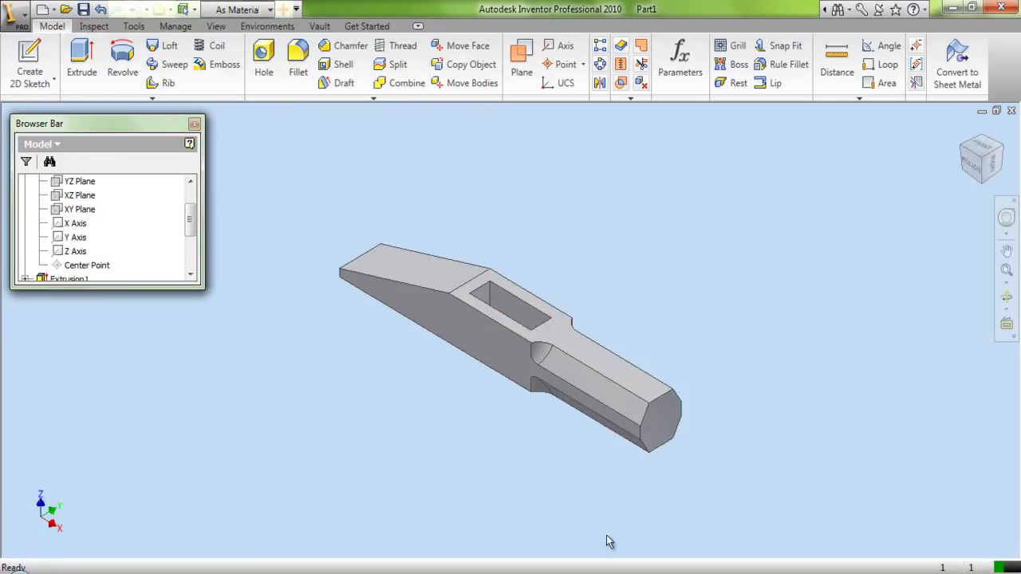
{"action": "left_click", "coordinate": [1011, 114]}
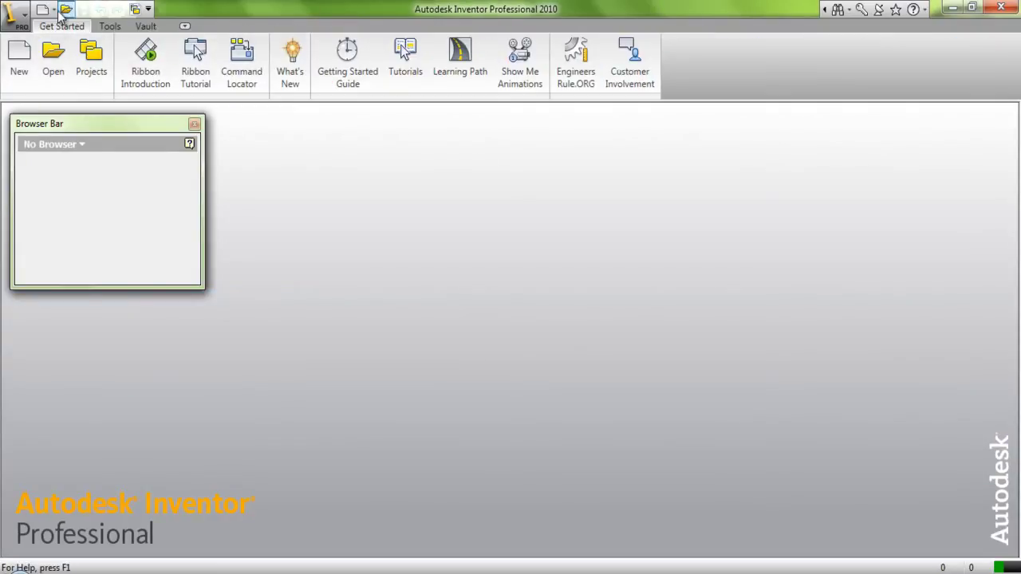
{"action": "left_click", "coordinate": [54, 10]}
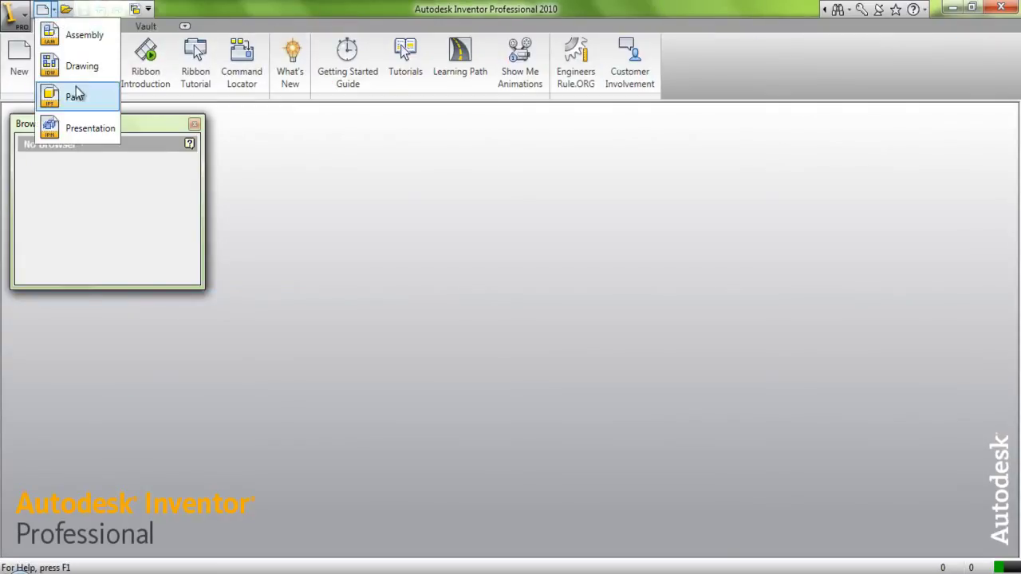
{"action": "left_click", "coordinate": [86, 36]}
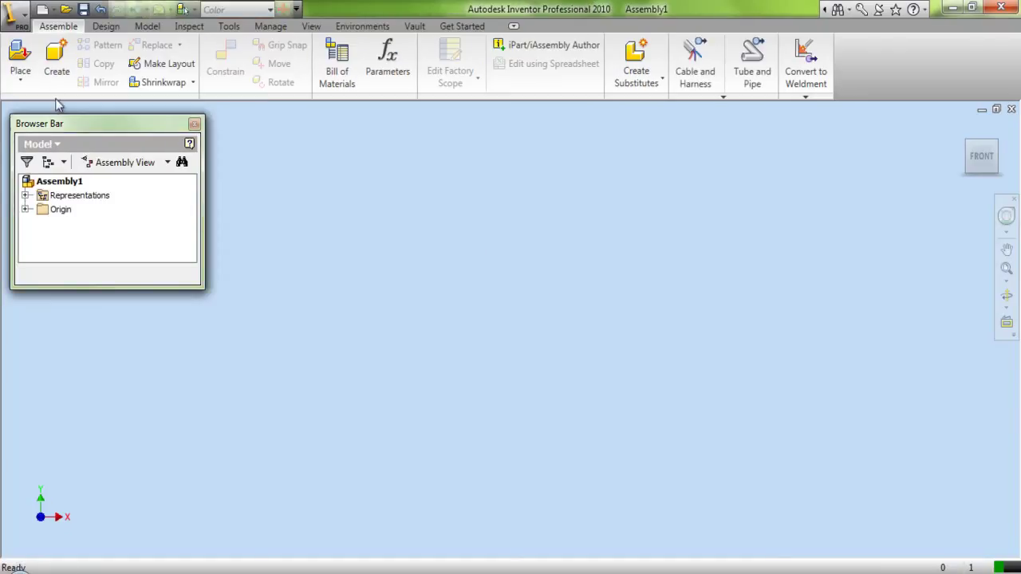
Place one instance of Part1, the hammer head, from the Hammer folder into the assembly
{"action": "left_click", "coordinate": [20, 57]}
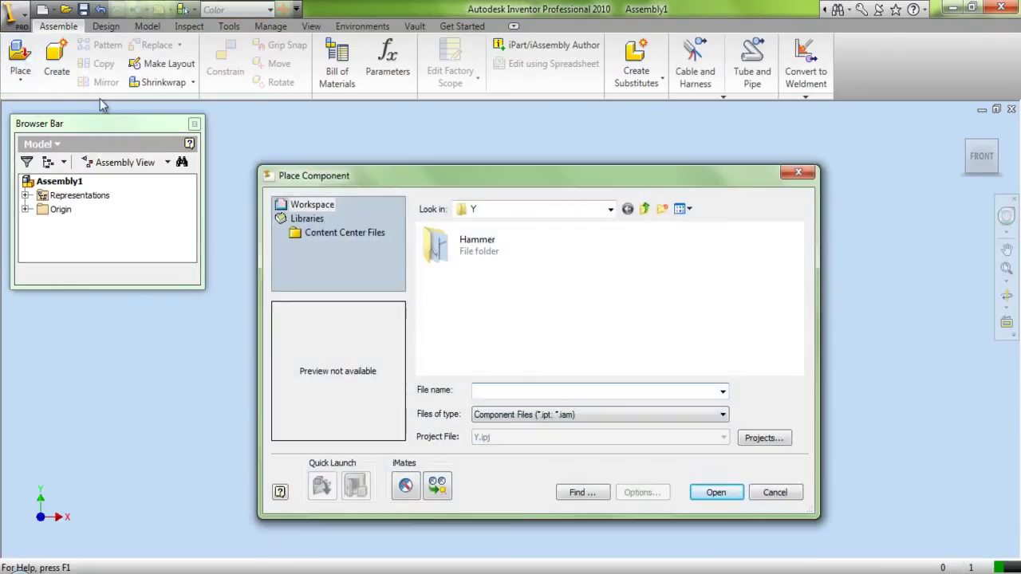
{"action": "left_click", "coordinate": [454, 250]}
{"action": "double_click", "coordinate": [454, 251]}
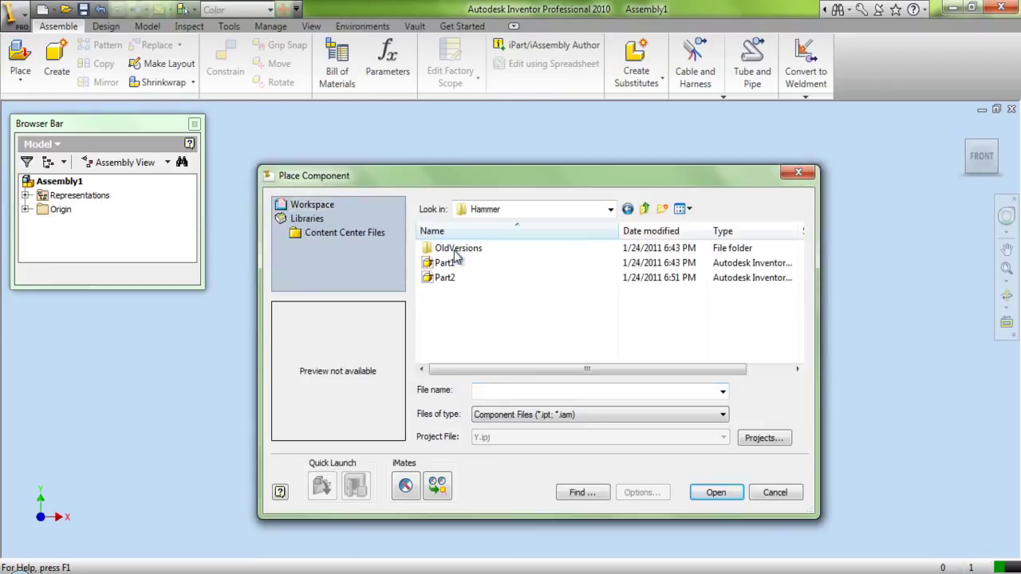
{"action": "left_click", "coordinate": [457, 265]}
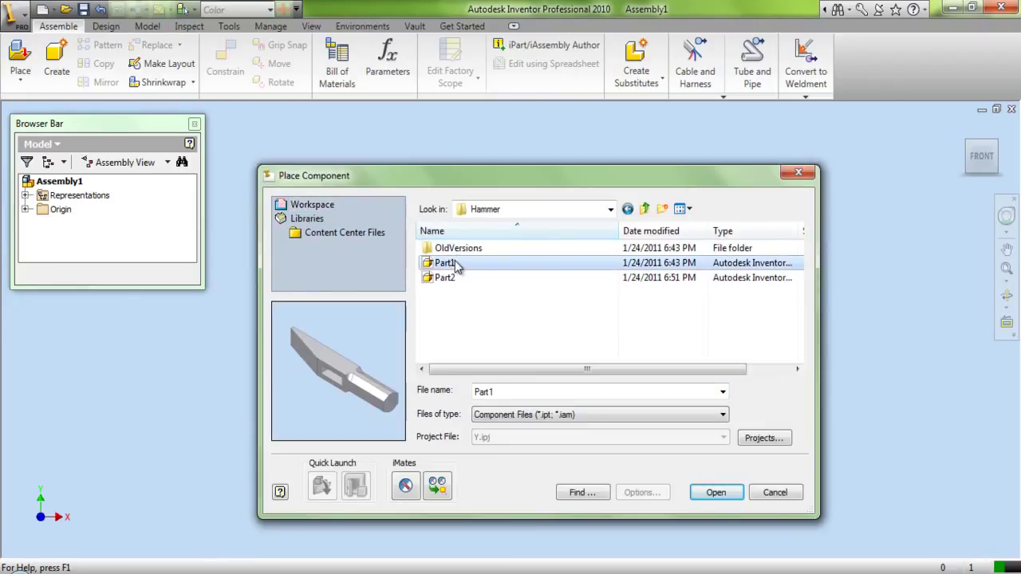
{"action": "left_click", "coordinate": [726, 495]}
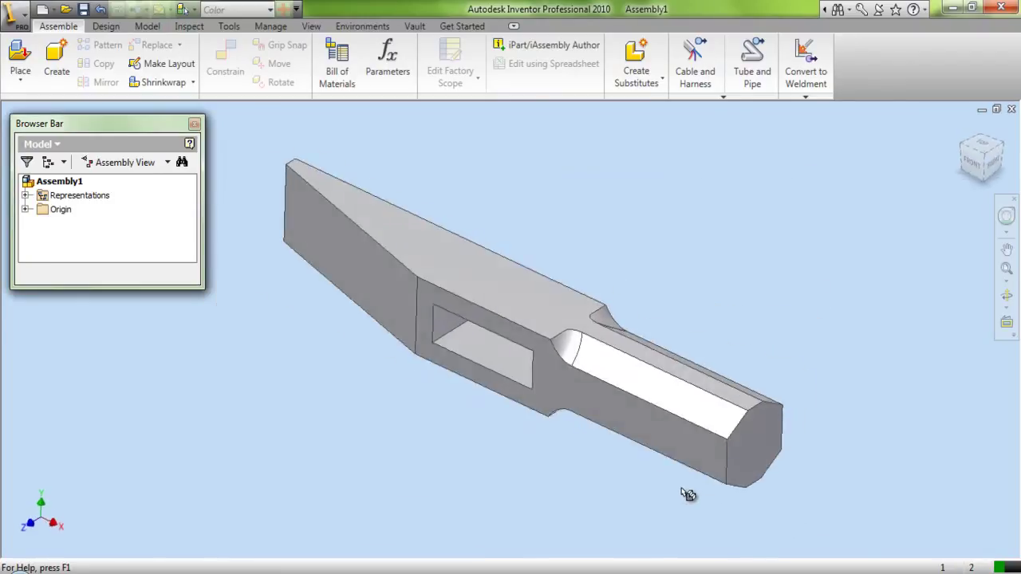
{"action": "right_click", "coordinate": [510, 438]}
{"action": "left_click", "coordinate": [524, 441]}
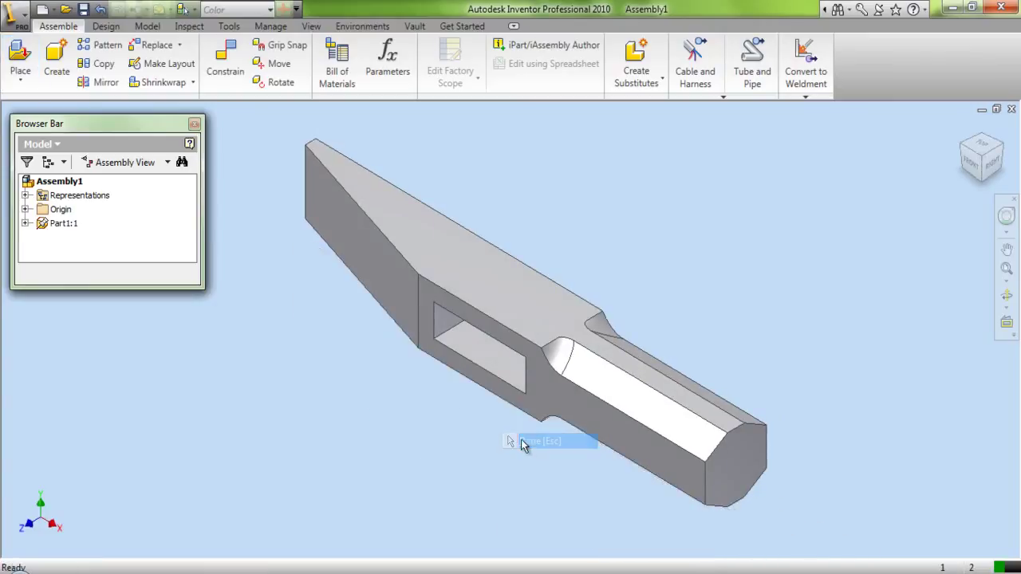
Place one instance of Part2, the handle, in free space near the slotted side of the hammer head
{"action": "left_click", "coordinate": [22, 62]}
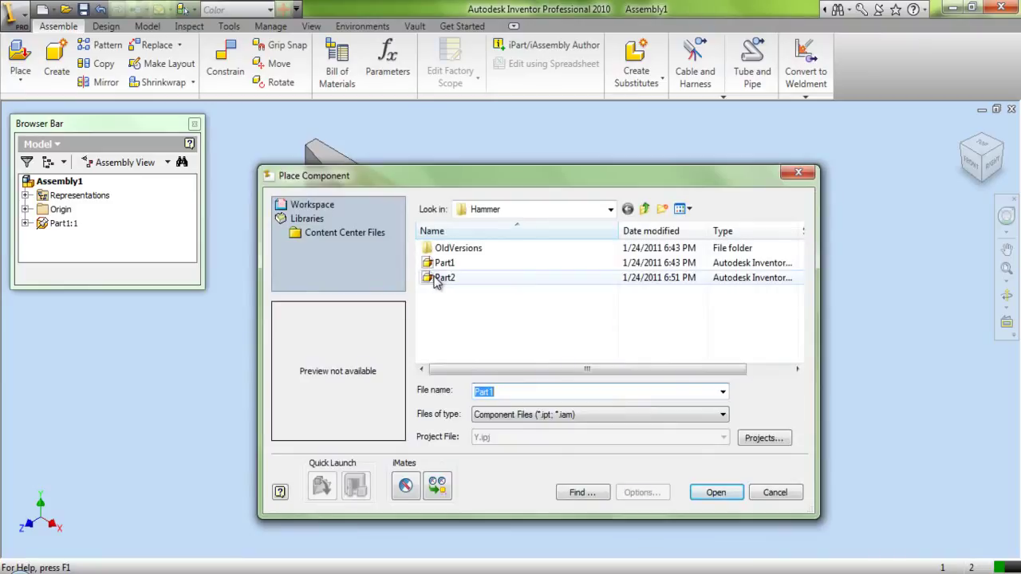
{"action": "left_click", "coordinate": [443, 277]}
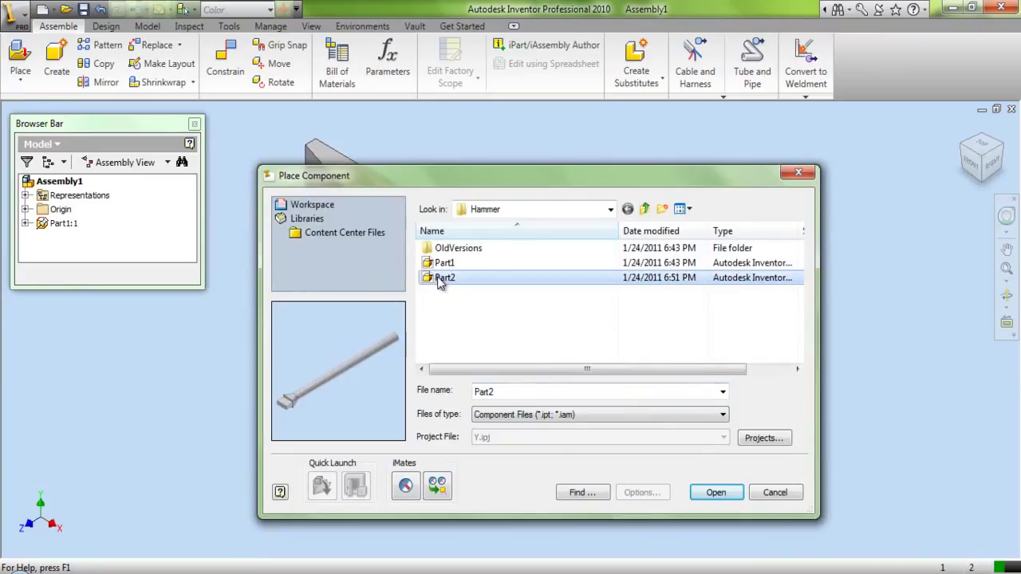
{"action": "left_click", "coordinate": [718, 495]}
{"action": "scroll", "coordinate": [540, 443], "scroll_direction": "down", "scroll_amount": 10}
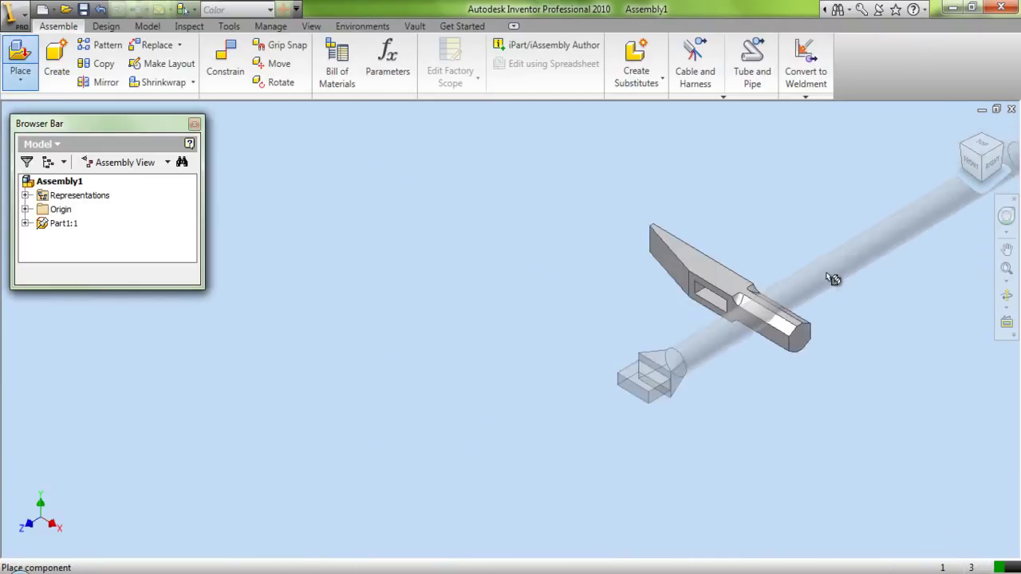
{"action": "scroll", "coordinate": [559, 351], "scroll_direction": "down", "scroll_amount": 2}
{"action": "scroll", "coordinate": [598, 341], "scroll_direction": "up", "scroll_amount": 8}
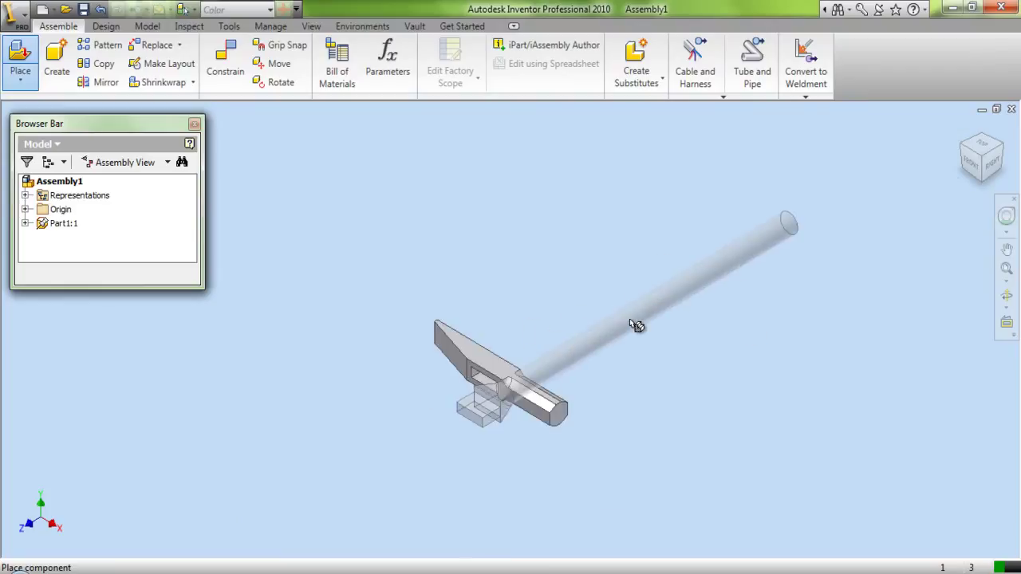
{"action": "left_click", "coordinate": [703, 248]}
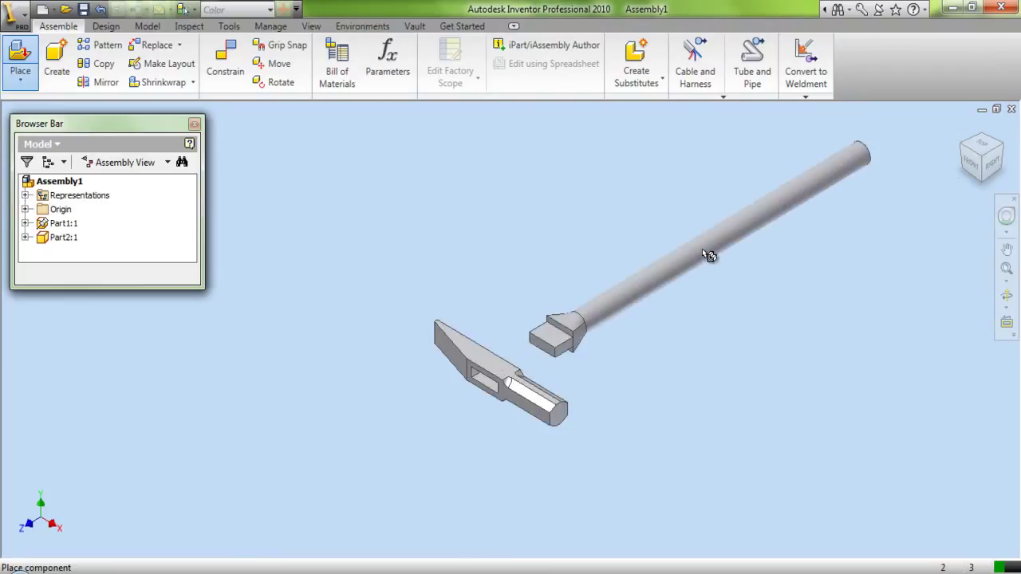
{"action": "right_click", "coordinate": [533, 182]}
{"action": "left_click", "coordinate": [563, 188]}
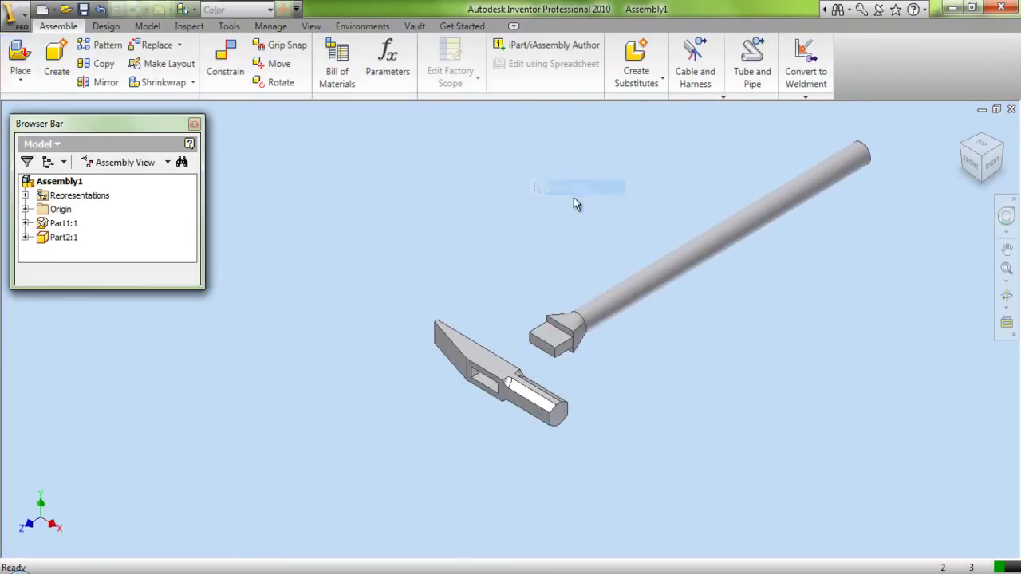
Edit the handle part in place and set its colour to Wood (Ash)
{"action": "left_click", "coordinate": [988, 160]}
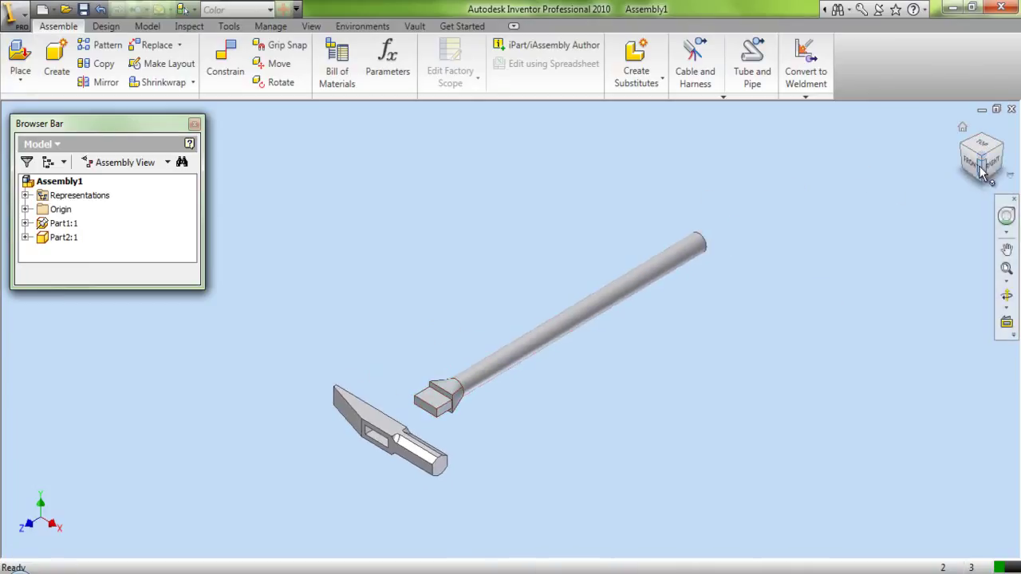
{"action": "left_click", "coordinate": [1007, 157]}
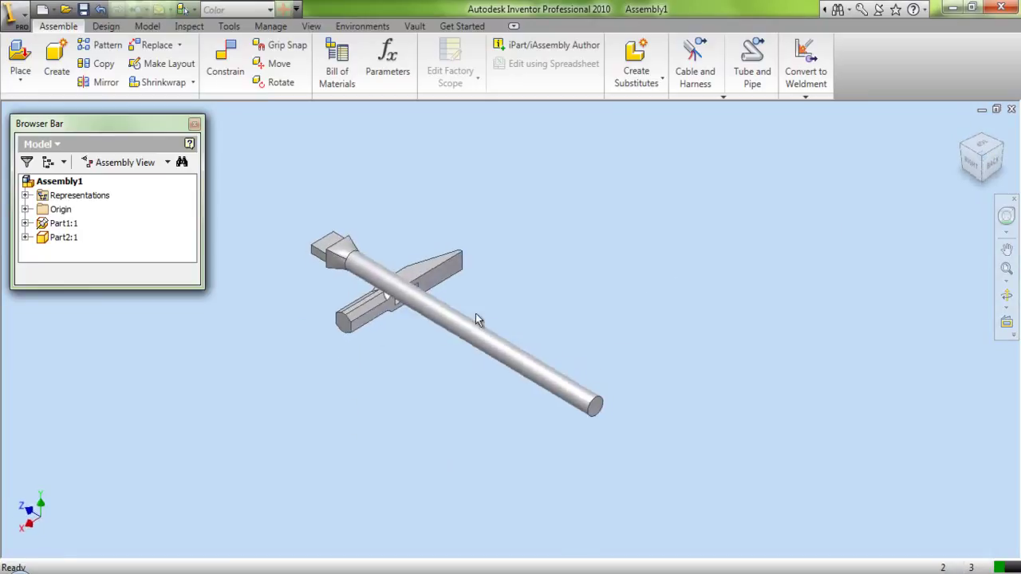
{"action": "left_click", "coordinate": [358, 263]}
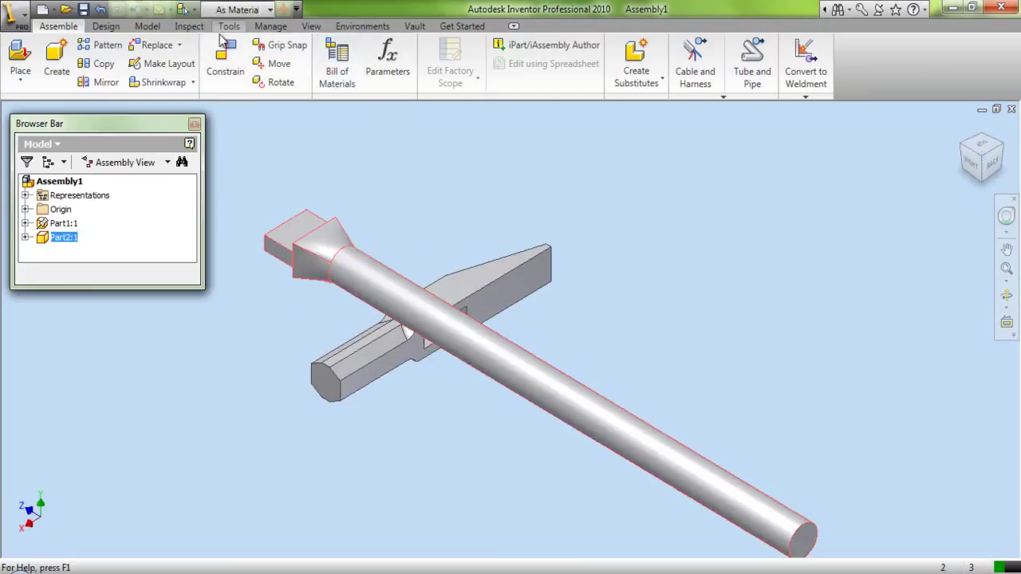
{"action": "double_click", "coordinate": [317, 250]}
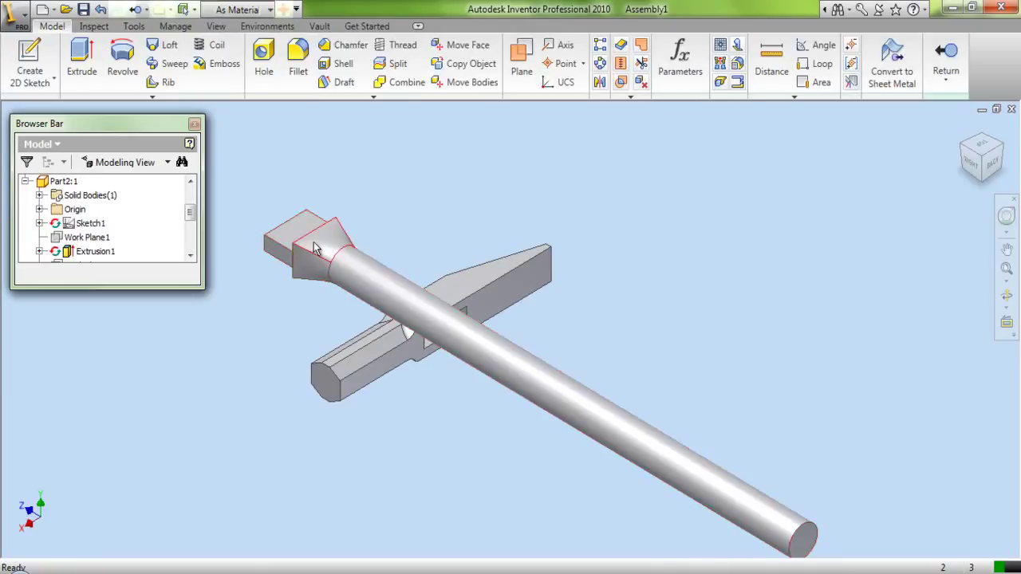
{"action": "left_click", "coordinate": [257, 12]}
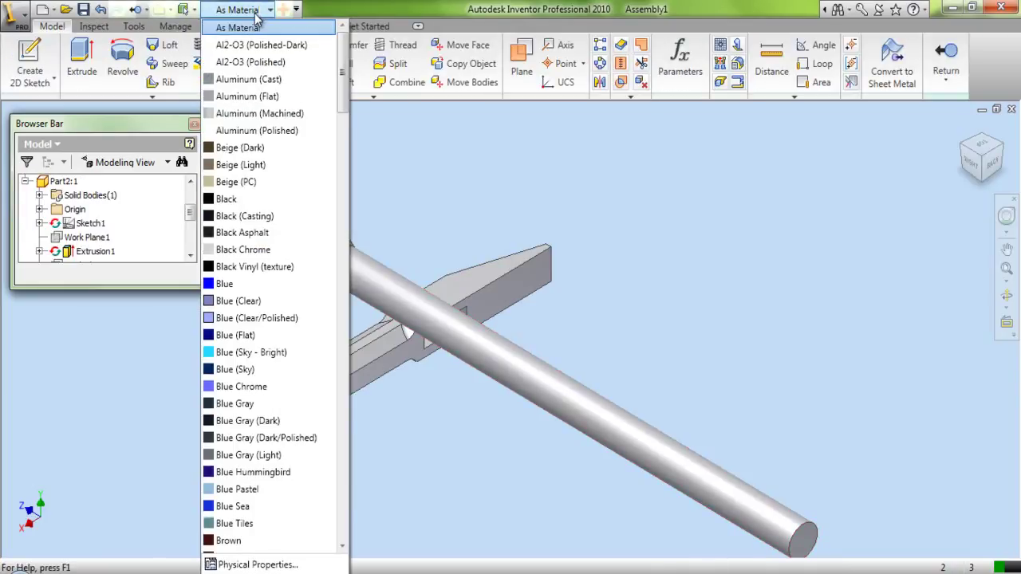
{"action": "scroll", "coordinate": [260, 120], "scroll_direction": "down", "scroll_amount": 15}
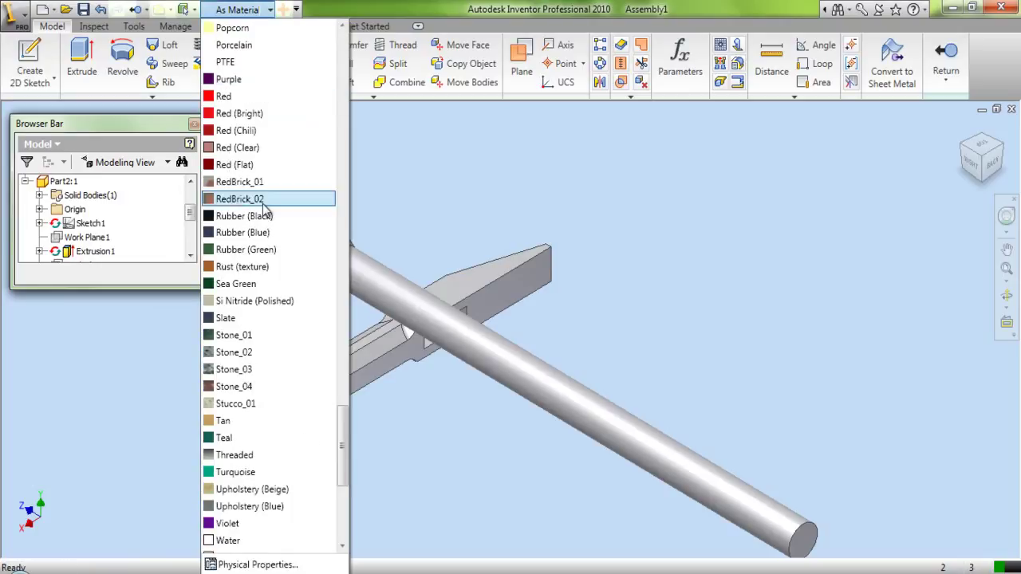
{"action": "scroll", "coordinate": [277, 493], "scroll_direction": "down", "scroll_amount": 2}
{"action": "scroll", "coordinate": [278, 495], "scroll_direction": "down", "scroll_amount": 1}
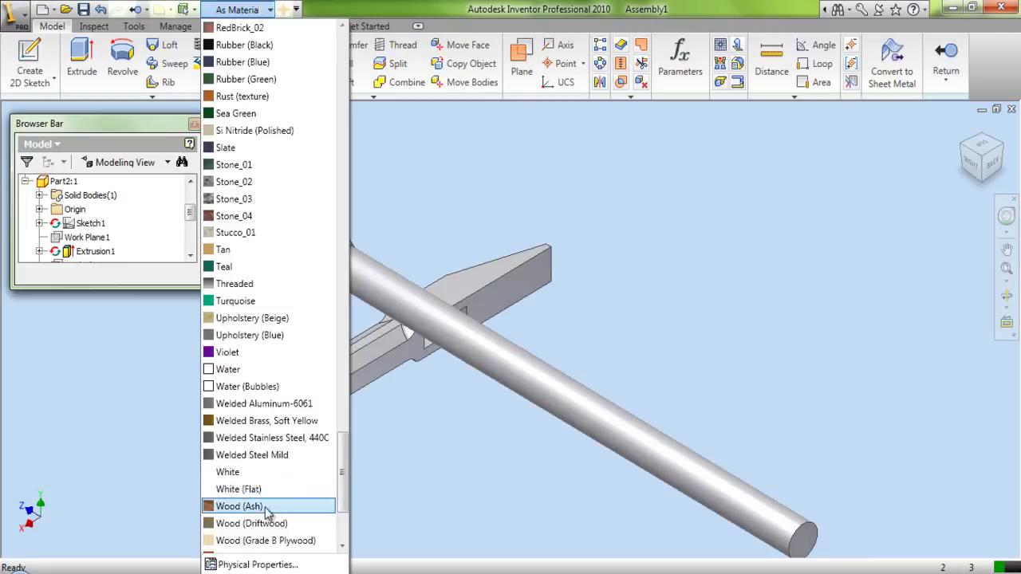
{"action": "left_click", "coordinate": [266, 506]}
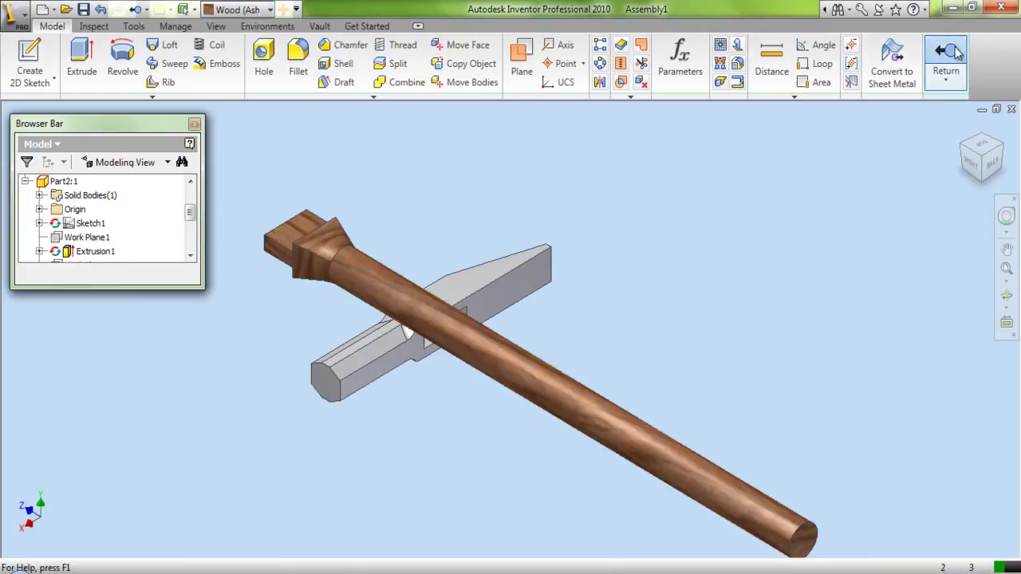
Return to the assembly and move the handle clear of the head, with its rectangular end in front of the slot
{"action": "left_click_drag", "start_coordinate": [504, 348], "coordinate": [585, 386]}
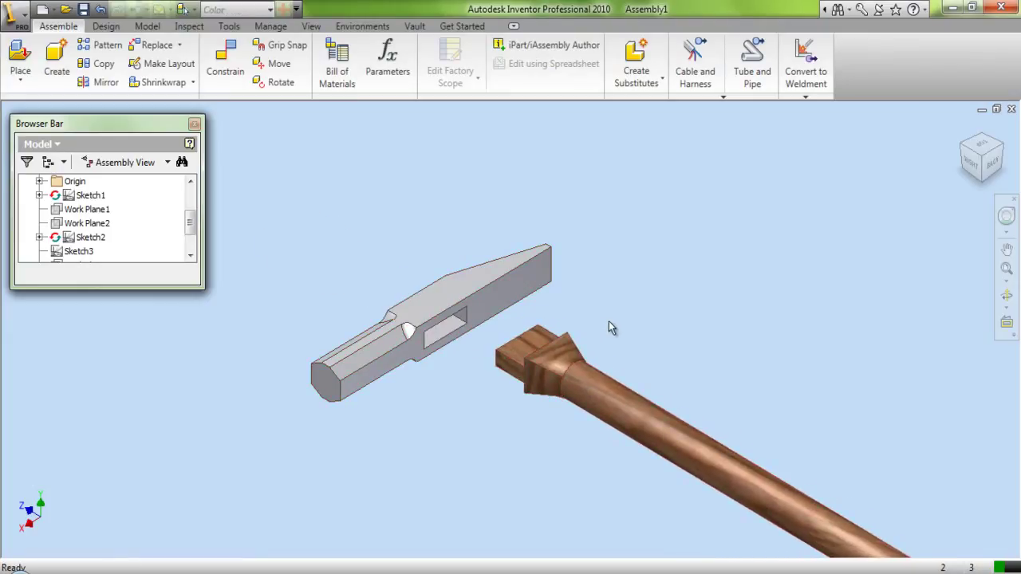
{"action": "key", "text": "ctrl+z"}
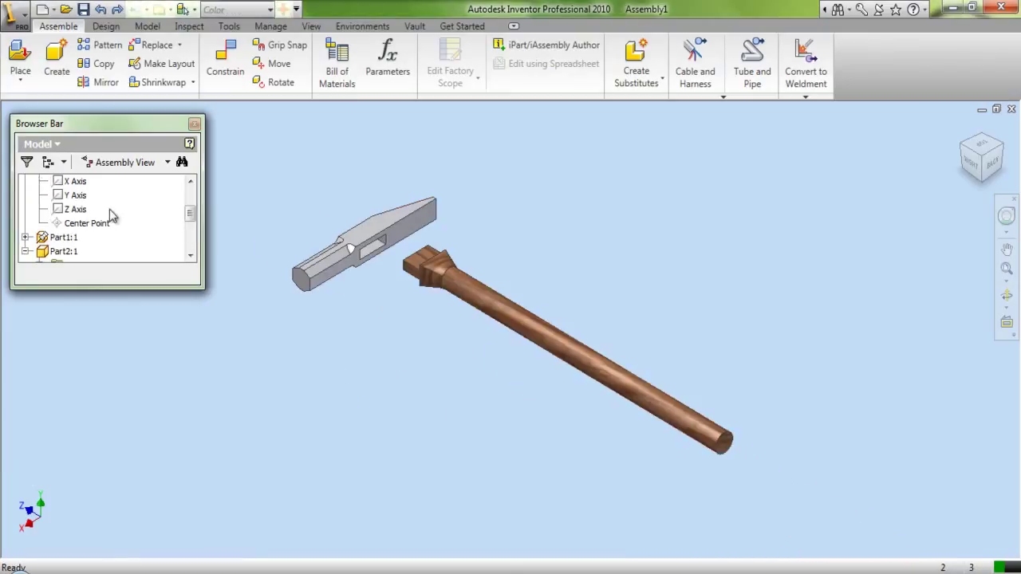
{"action": "scroll", "coordinate": [104, 213], "scroll_direction": "up", "scroll_amount": 2}
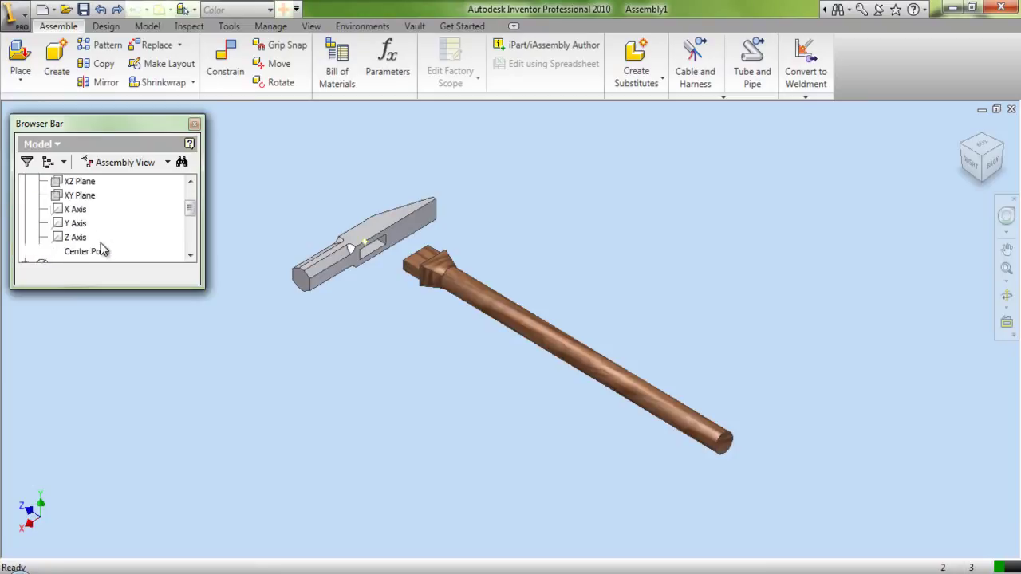